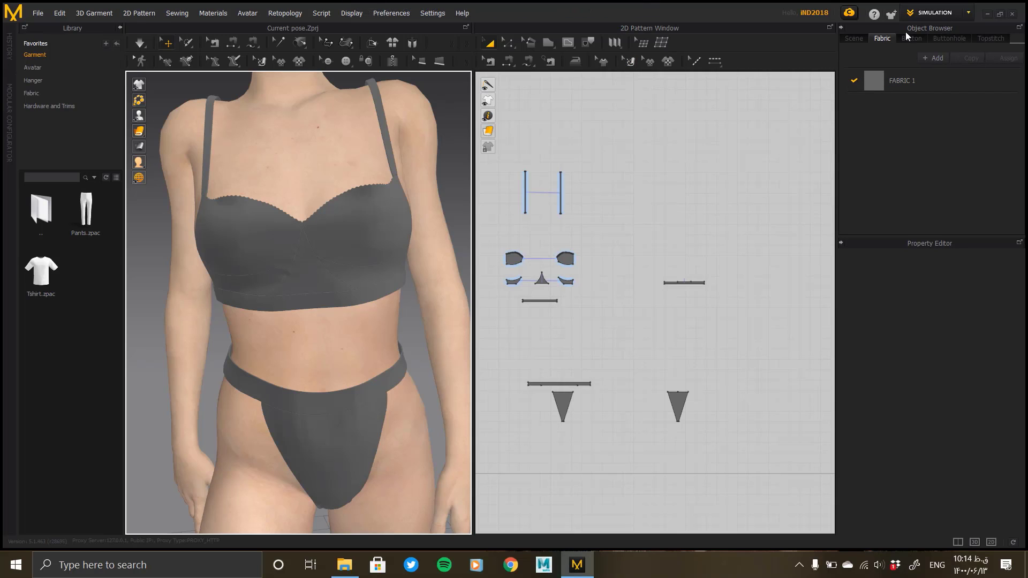
- Switch to the UV Editor mode and reset the garment's UV islands to match the 2D pattern arrangement
right_drag(364, 258, 305, 315)
click(926, 14)
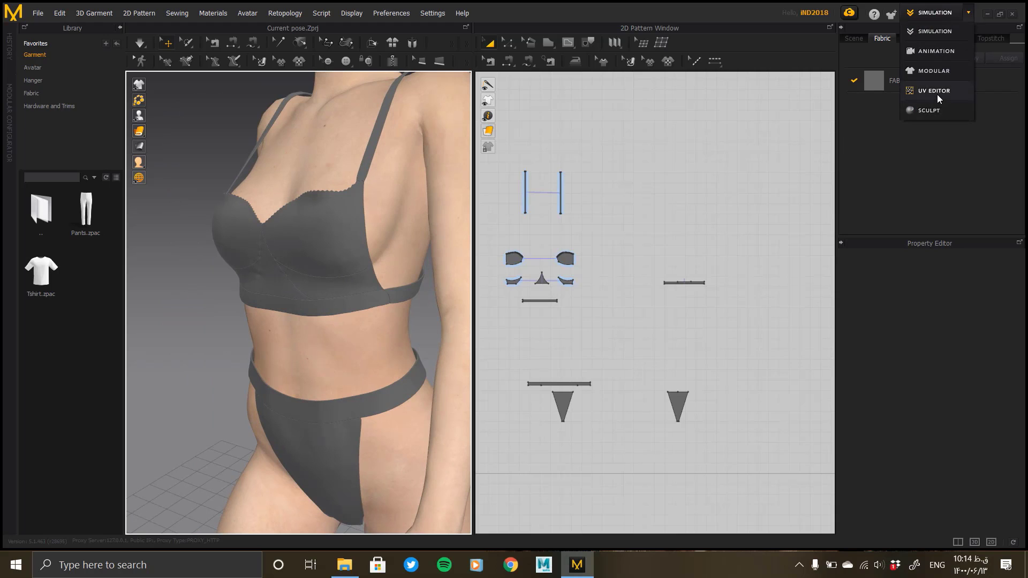
click(936, 91)
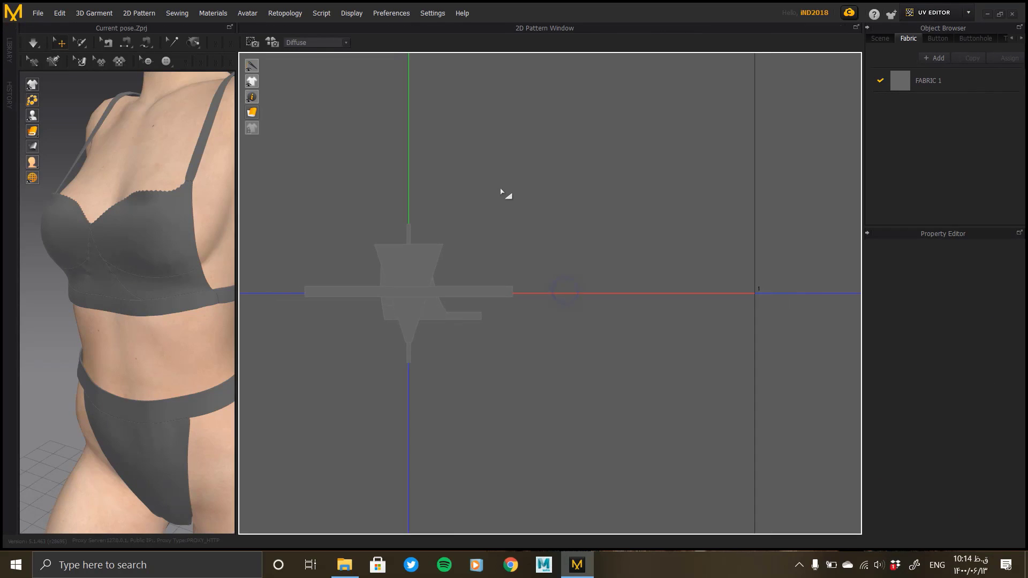
right_click(502, 189)
click(532, 211)
scroll(463, 368, down, 1)
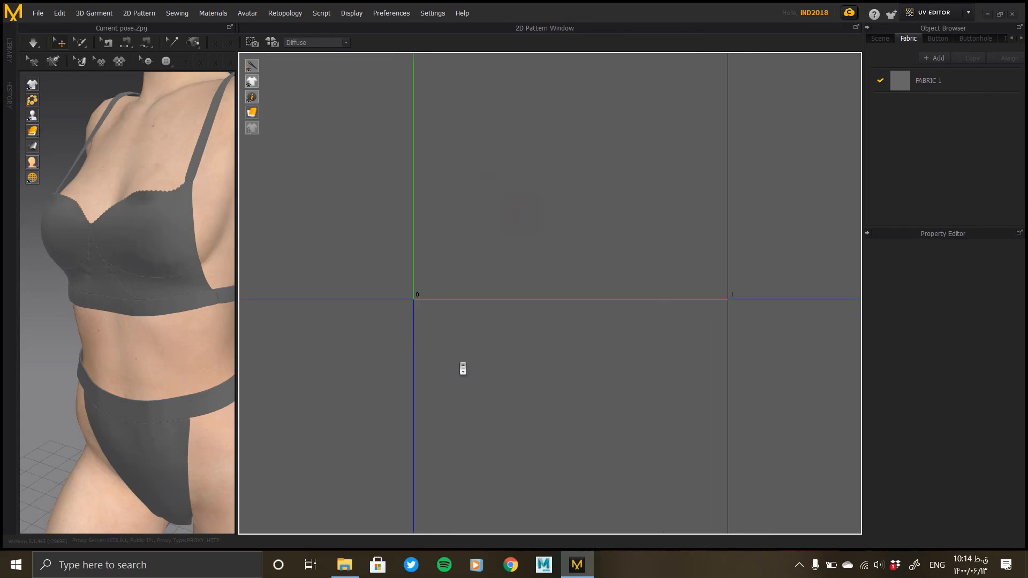
- Move the front triangular brief piece into the upper-left corner of the 0–1 UV square
scroll(463, 368, down, 3)
middle_drag(628, 285, 455, 377)
scroll(498, 326, down, 3)
middle_drag(569, 311, 478, 393)
drag(348, 519, 347, 520)
drag(492, 401, 325, 447)
middle_drag(381, 369, 603, 265)
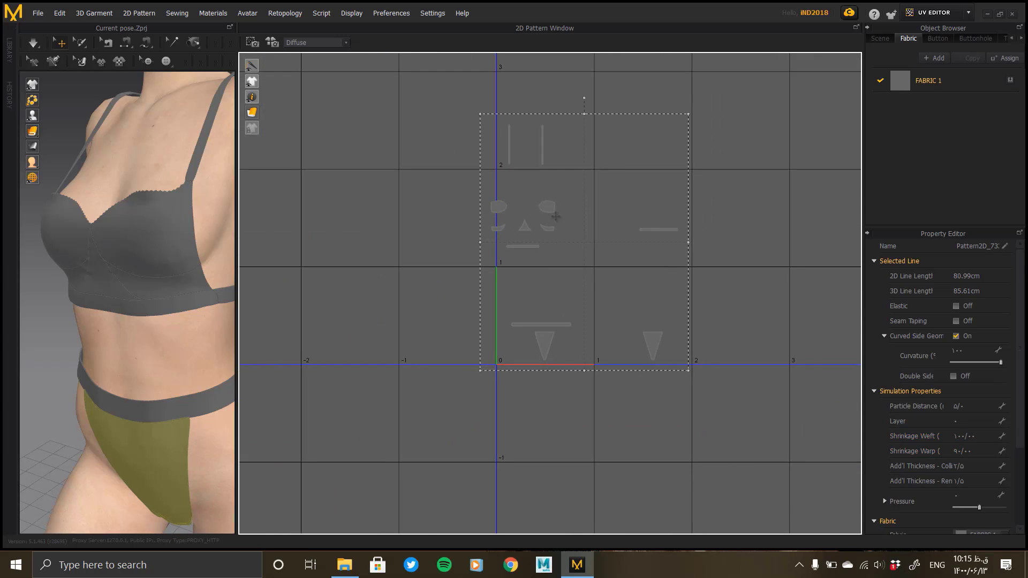
click(539, 298)
scroll(544, 297, up, 5)
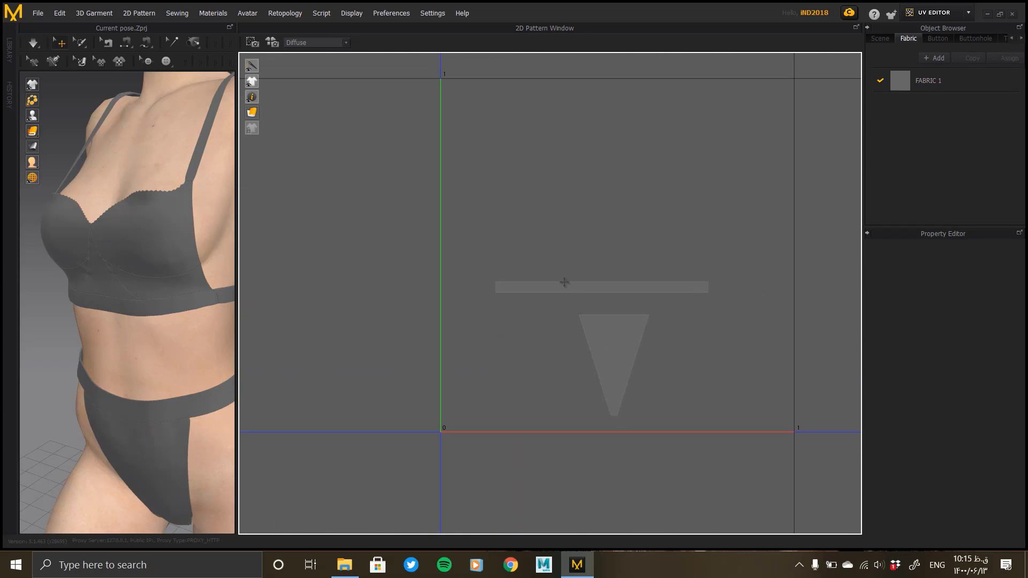
drag(582, 345, 458, 117)
scroll(489, 235, up, 4)
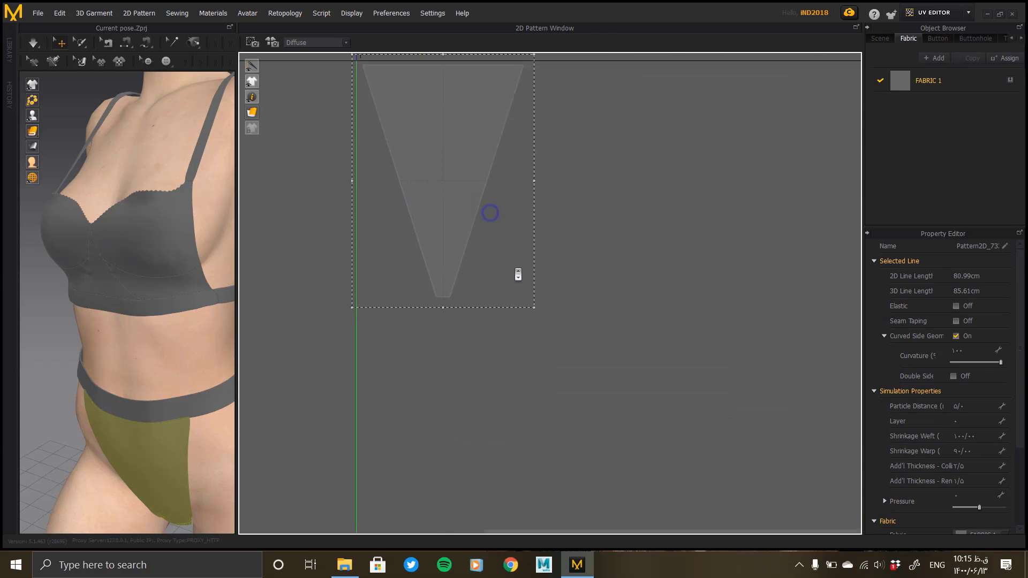
scroll(491, 247, down, 6)
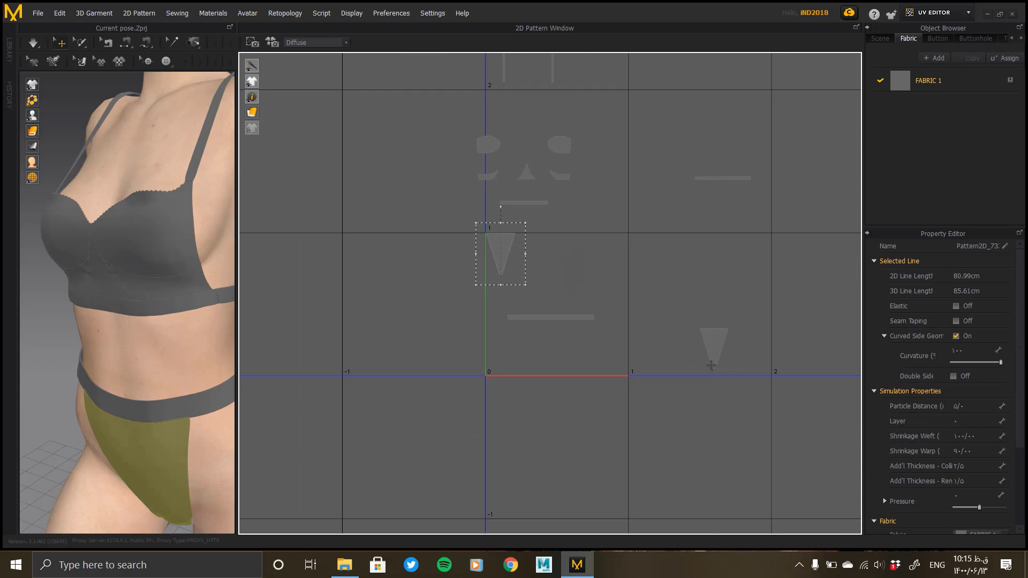
- Place the second triangular brief piece beside the first and the long waistband strip along the bottom edge of the UV square
click(535, 268)
scroll(534, 265, up, 5)
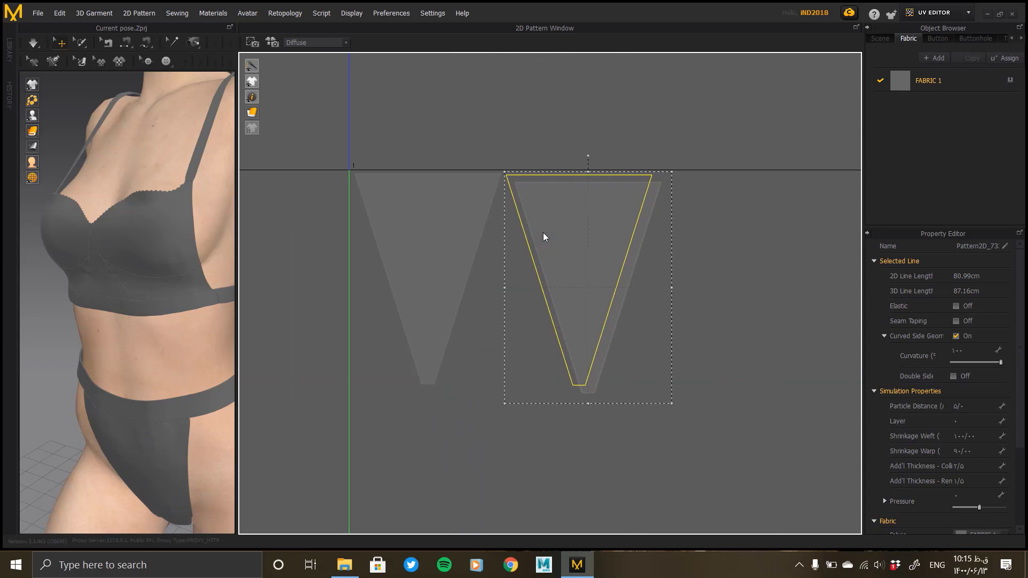
scroll(531, 303, down, 6)
middle_drag(594, 300, 585, 333)
click(564, 368)
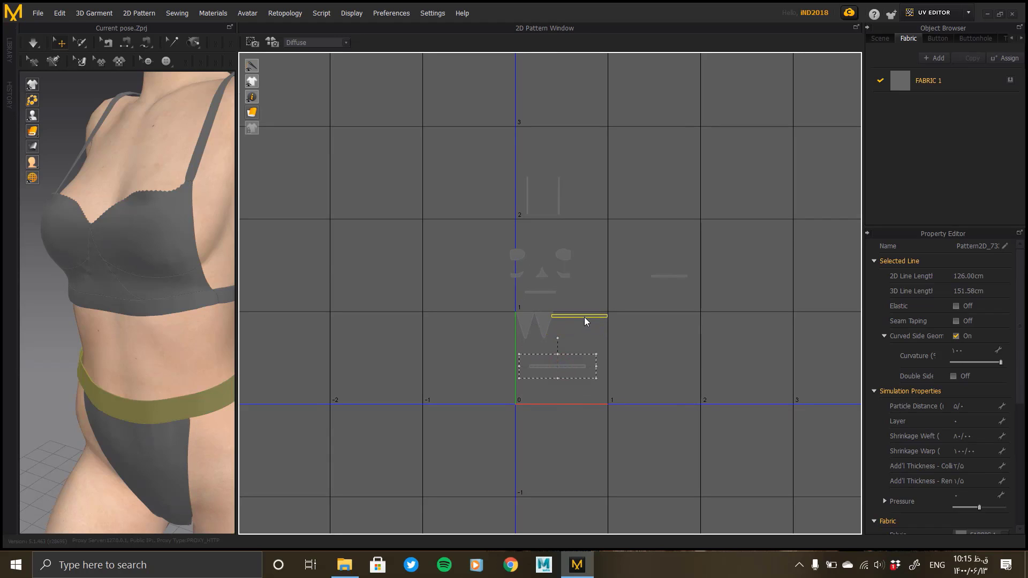
drag(556, 402, 548, 402)
- Stack the bra's back band directly above the waistband strip, flush with the left edge of the UV square
click(660, 280)
scroll(526, 396, up, 8)
drag(529, 399, 508, 434)
drag(593, 217, 547, 391)
scroll(532, 432, down, 5)
right_drag(582, 327, 524, 471)
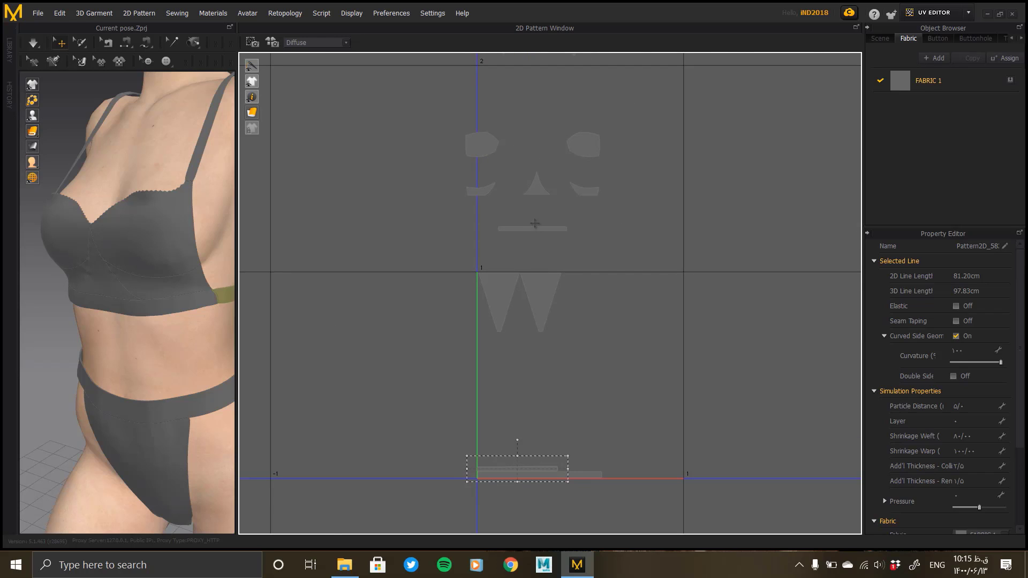
- Stack the bra's front underband strip directly above the back band at the left edge of the UV square
drag(533, 228, 536, 325)
drag(515, 466, 515, 464)
scroll(515, 464, up, 5)
drag(547, 394, 540, 399)
scroll(529, 401, down, 3)
alt+right_drag(529, 400, 523, 397)
- Move the bra cups, under-cup pieces and center piece together into the UV square beside the triangular brief pieces
alt+middle_drag(591, 290, 564, 485)
alt+right_drag(606, 375, 557, 357)
alt+middle_drag(613, 271, 599, 391)
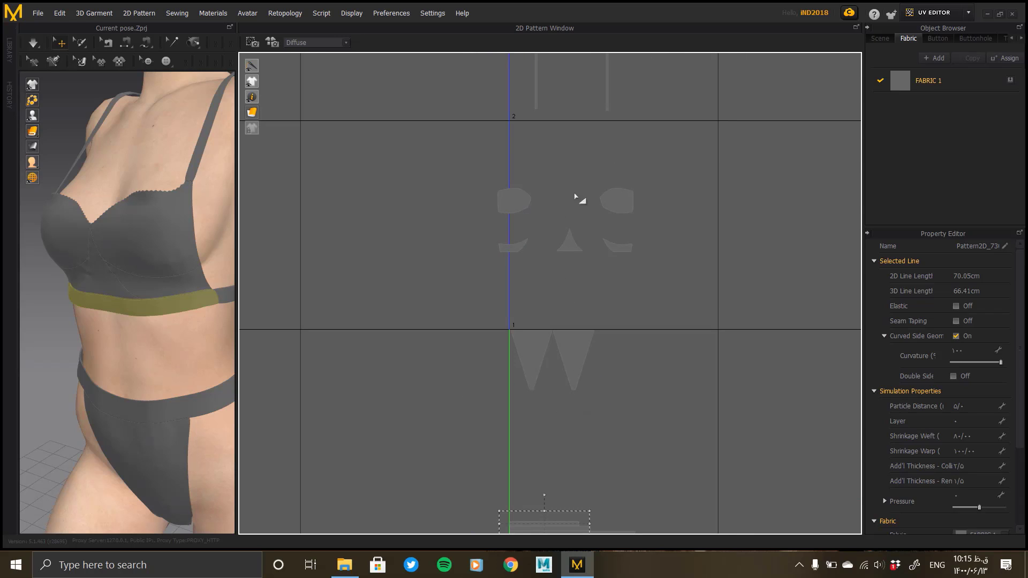
drag(548, 231, 485, 283)
key(ctrl+c)
key(ctrl+v)
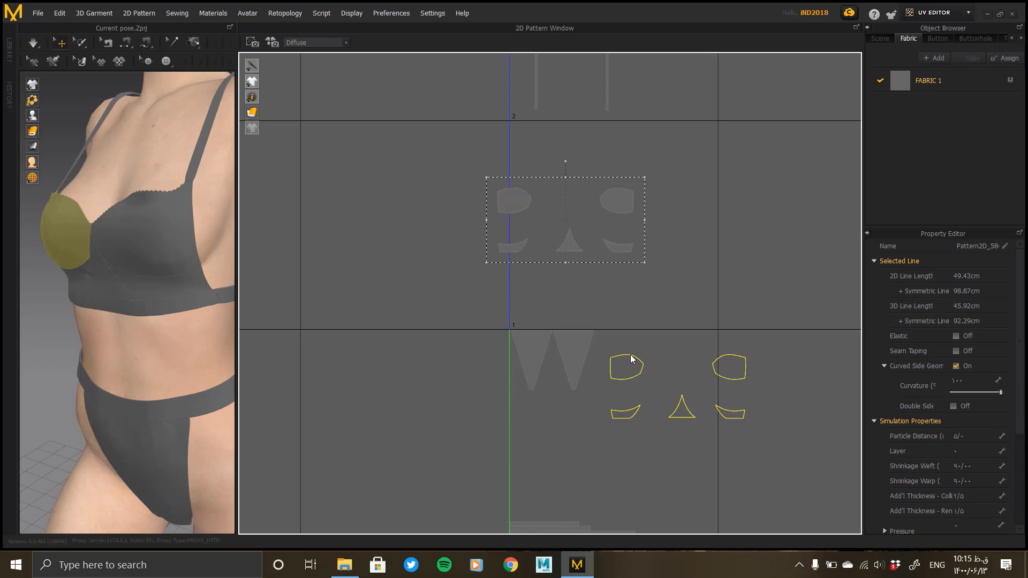
click(617, 402)
- Move both shoulder straps down beside the UV square and shift the group of cup pieces above it
alt+middle_drag(623, 225, 594, 397)
drag(634, 127, 482, 297)
drag(508, 239, 452, 459)
middle_drag(602, 373, 596, 84)
drag(513, 173, 452, 328)
drag(752, 248, 573, 371)
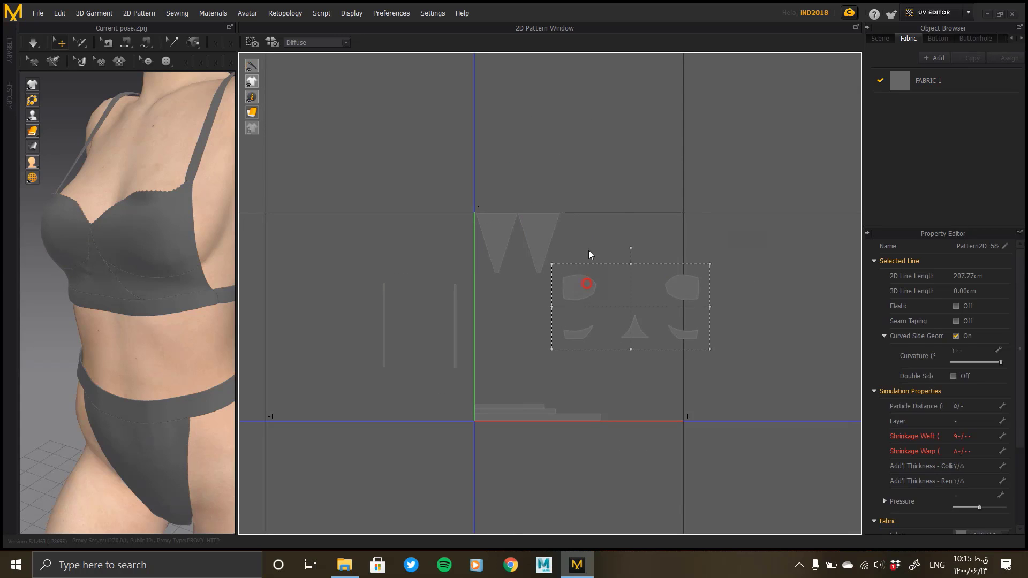
drag(587, 282, 558, 142)
- Place both shoulder straps upright side by side along the left edge of the UV square, above the stacked bands
click(452, 312)
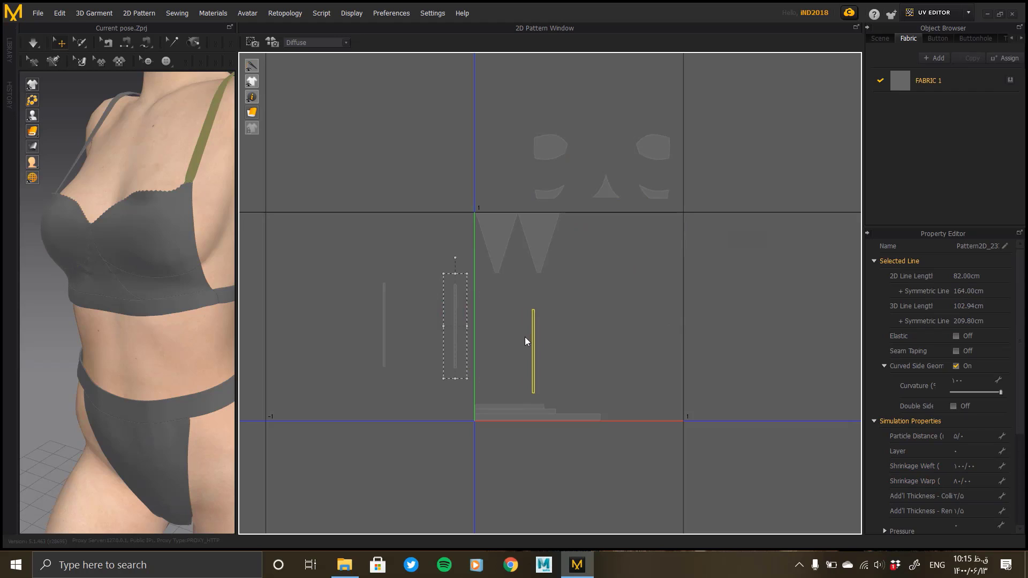
drag(483, 346, 477, 345)
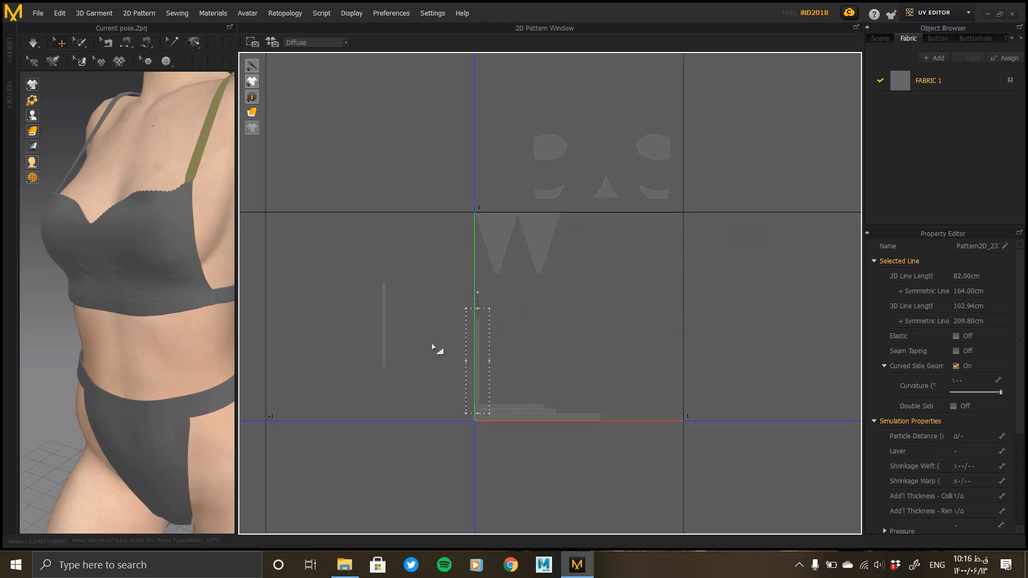
drag(413, 332, 490, 351)
scroll(478, 395, up, 8)
drag(490, 413, 480, 422)
drag(557, 324, 496, 426)
- Move the cups, under-cup pieces and center piece as a group back down inside the UV square
scroll(623, 410, down, 1)
alt+right_drag(563, 394, 514, 381)
alt+middle_drag(632, 319, 579, 526)
scroll(648, 300, down, 3)
drag(643, 227, 529, 292)
drag(544, 259, 550, 366)
- Pack the two bra cups side by side above the stacked bands, starting right next to the straps
middle_drag(545, 356, 590, 285)
alt+right_drag(591, 285, 619, 312)
alt+middle_drag(611, 259, 507, 259)
click(511, 261)
drag(558, 297, 520, 311)
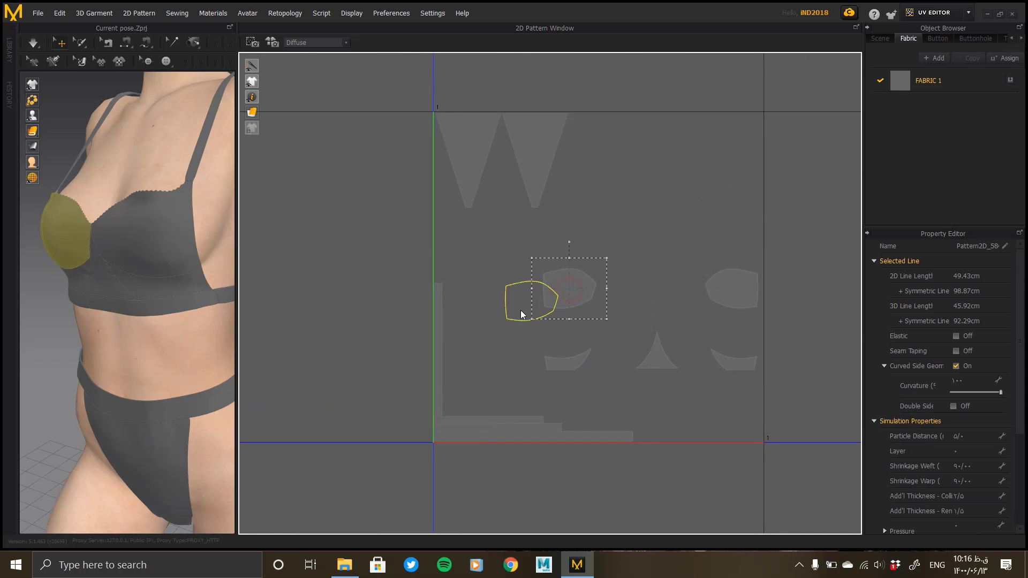
drag(472, 393, 472, 393)
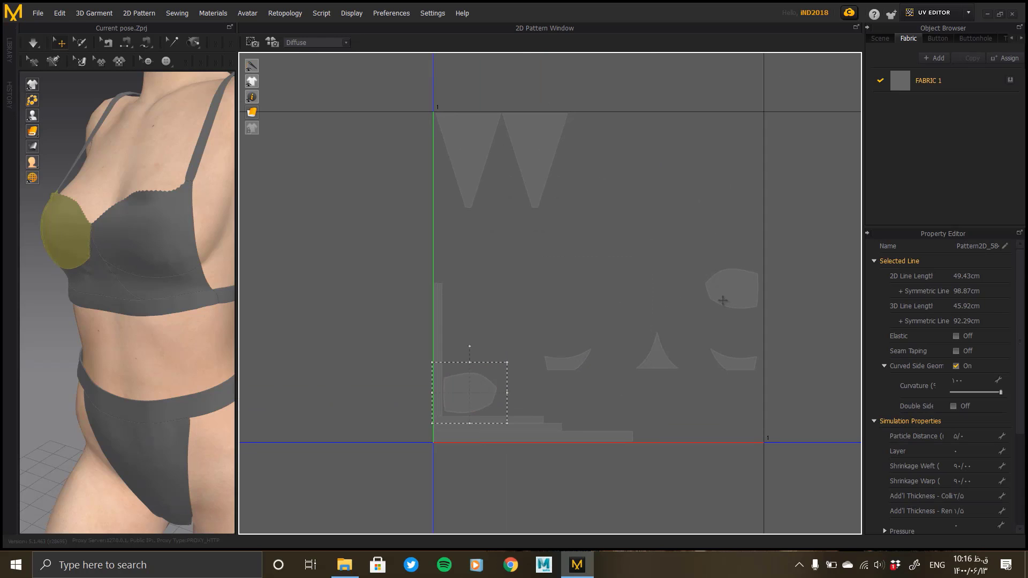
drag(735, 290, 541, 395)
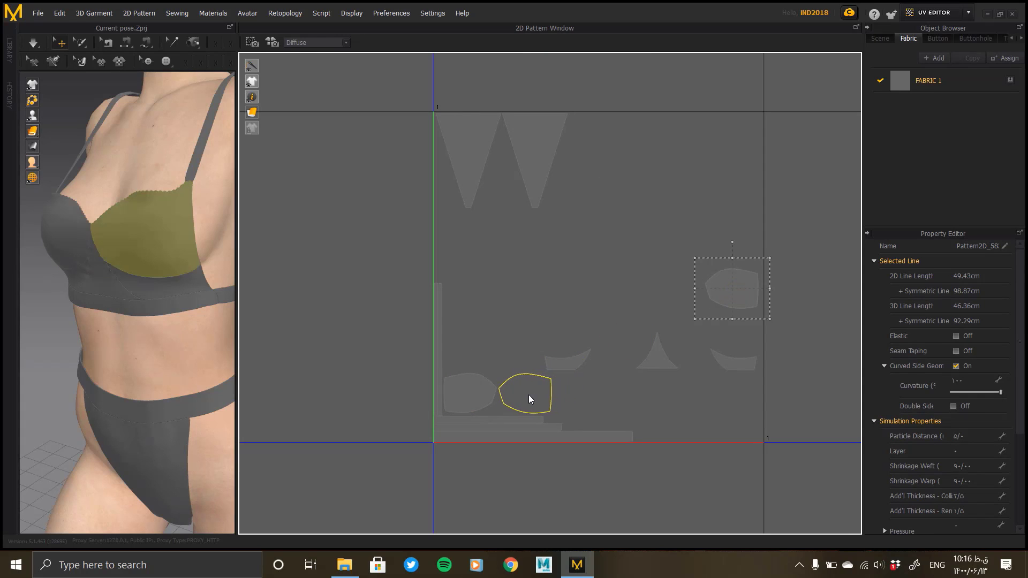
click(529, 395)
key(ctrl+v)
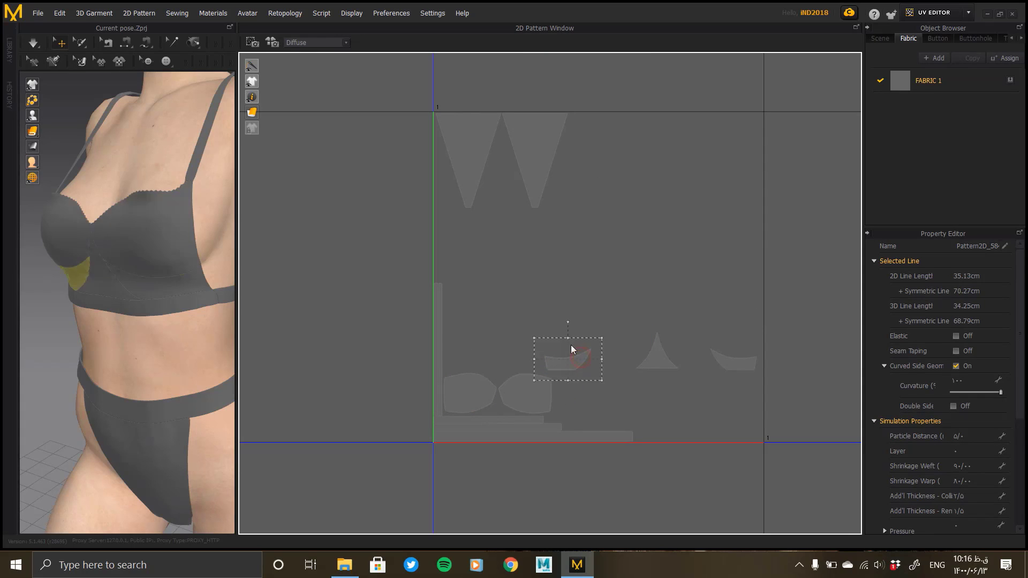
- Place the two under-cup pieces above the cups and the triangular center piece beside the right cup
click(480, 363)
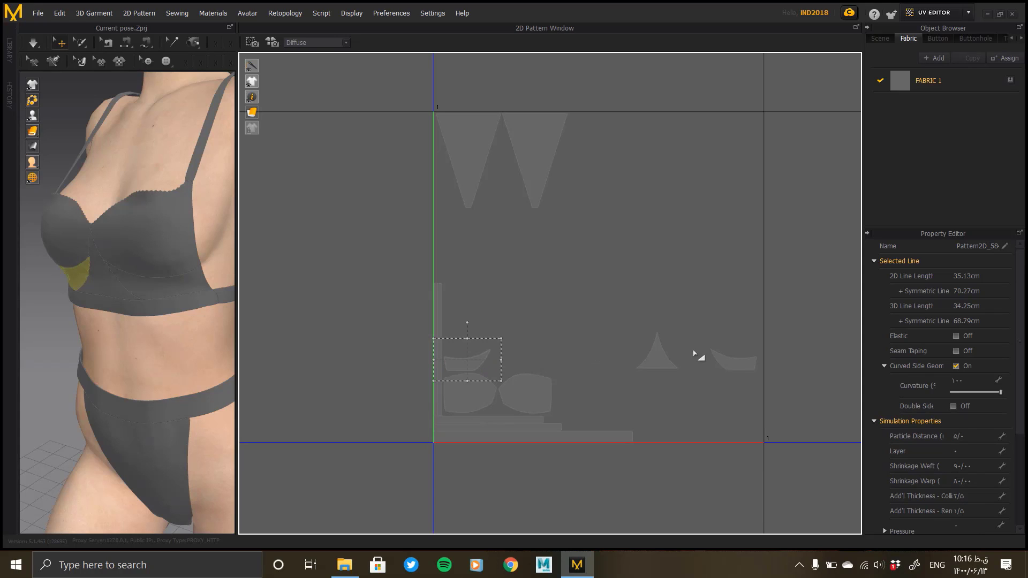
click(725, 361)
key(ctrl+v)
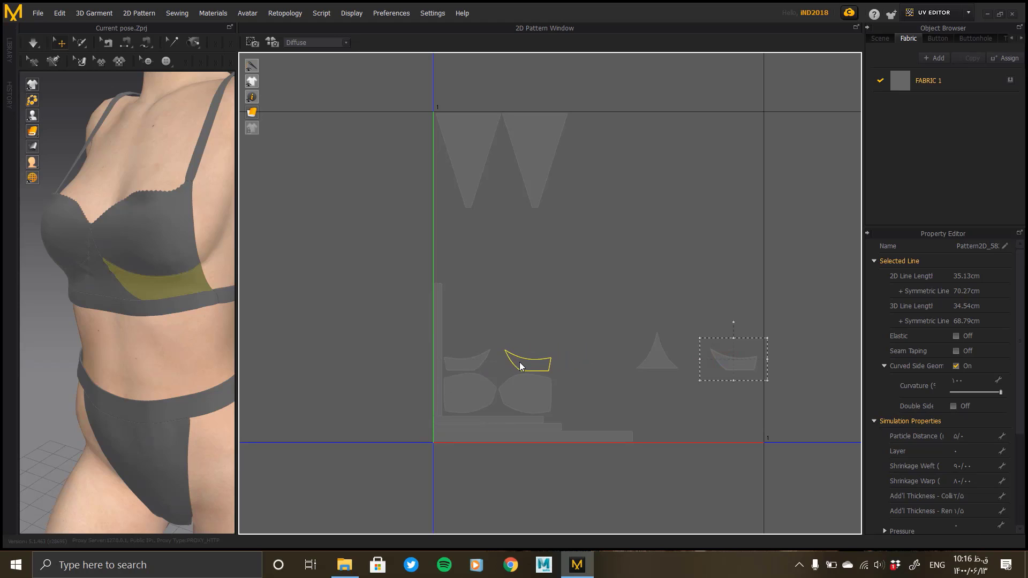
click(519, 367)
click(651, 364)
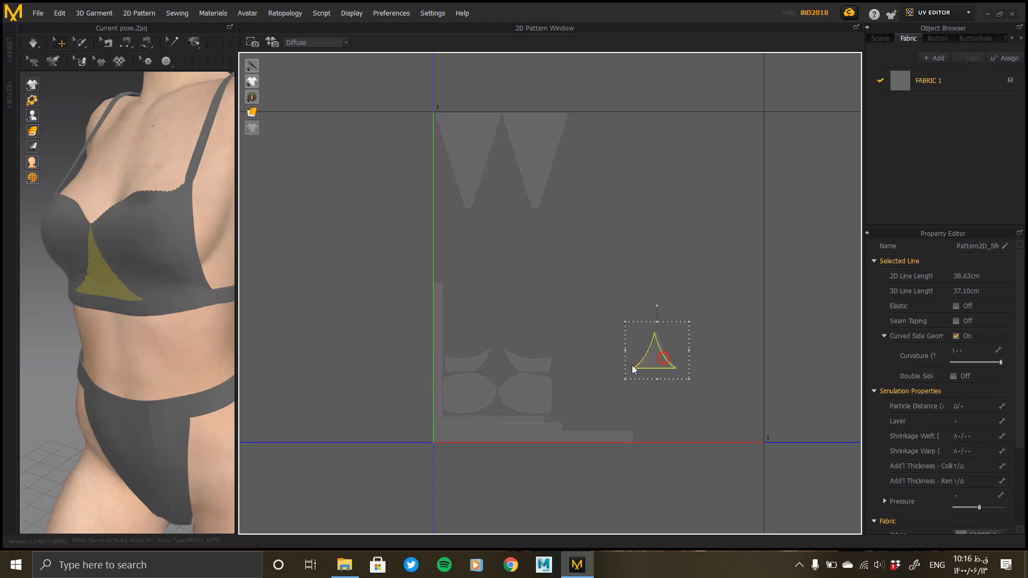
click(577, 412)
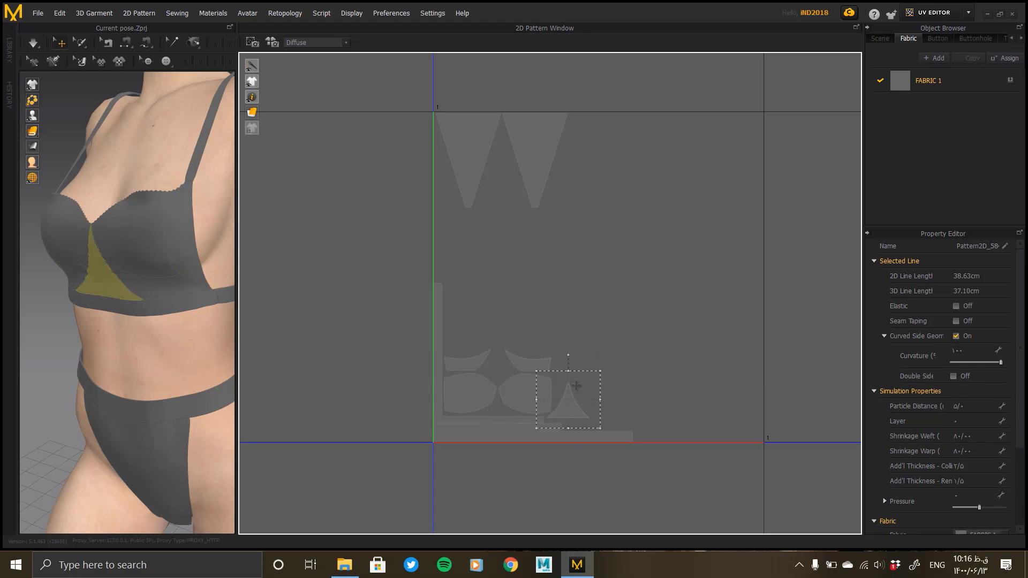
- Move both triangular brief pieces down side by side, just above the under-cup pieces
key(ctrl+v)
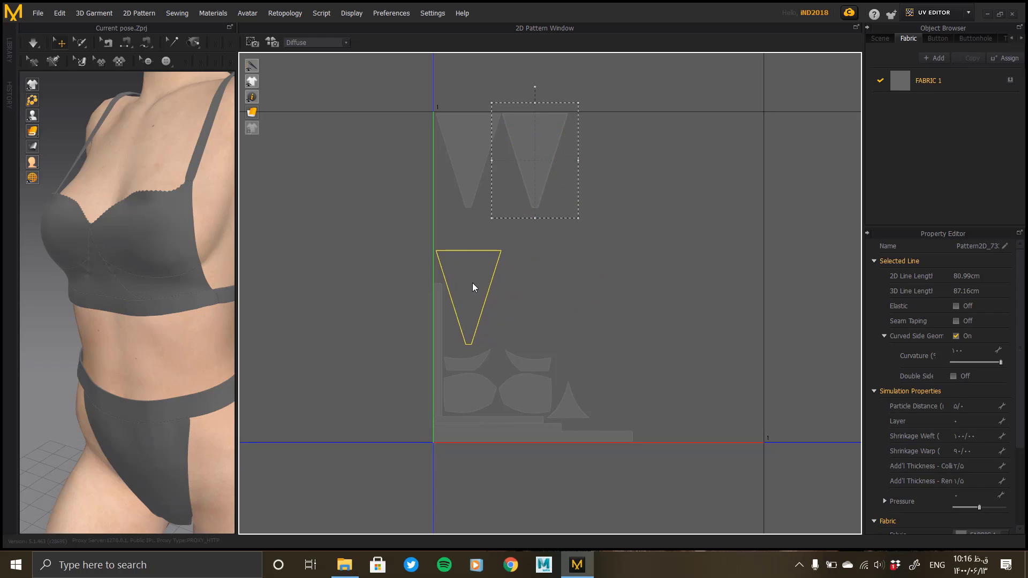
drag(472, 286, 472, 287)
drag(475, 153, 541, 295)
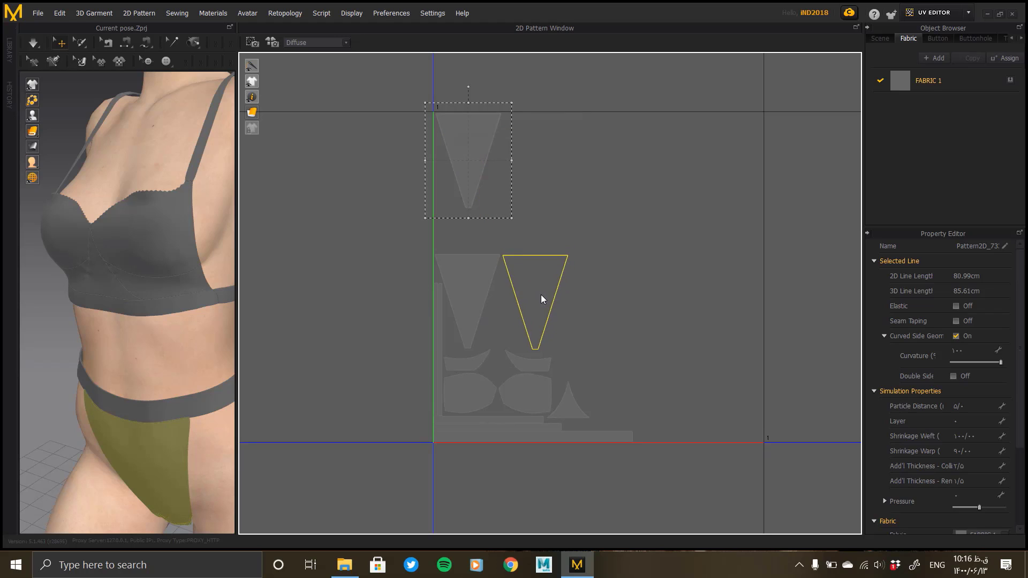
click(540, 293)
key(Delete)
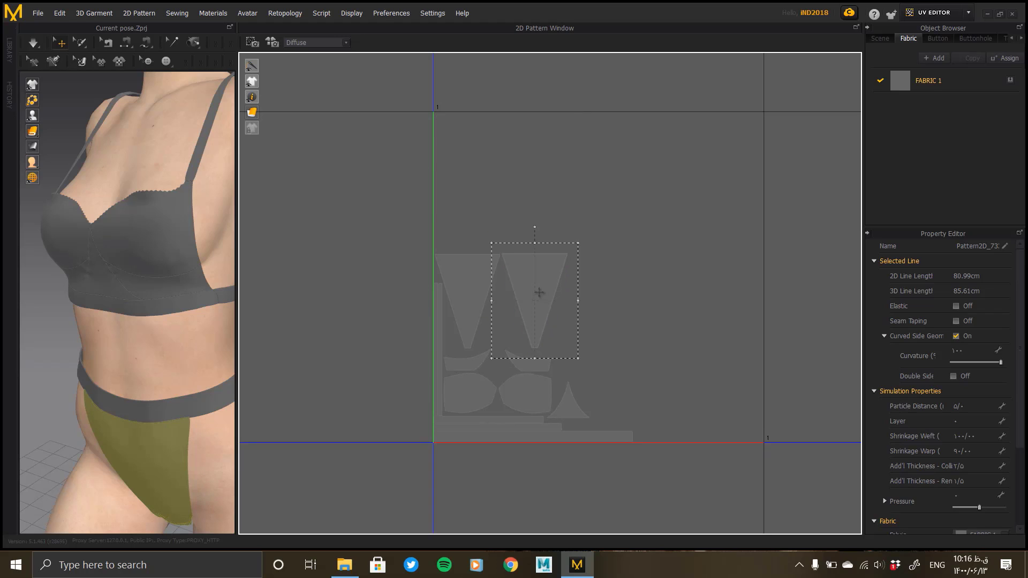
- Select all UV islands and scale them up together until they reach the top of the UV square
drag(649, 213, 429, 476)
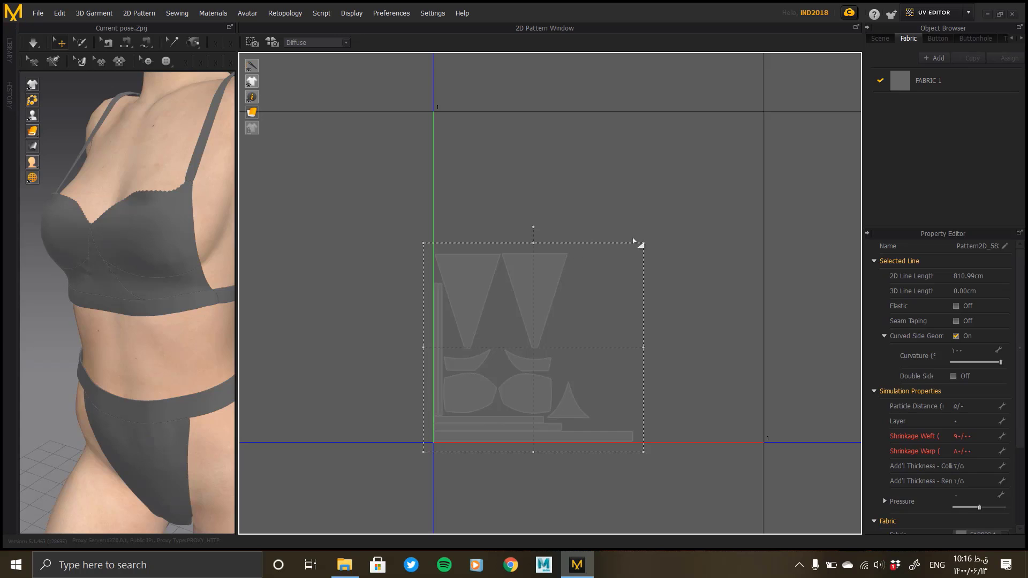
drag(642, 243, 813, 105)
right_drag(674, 158, 670, 231)
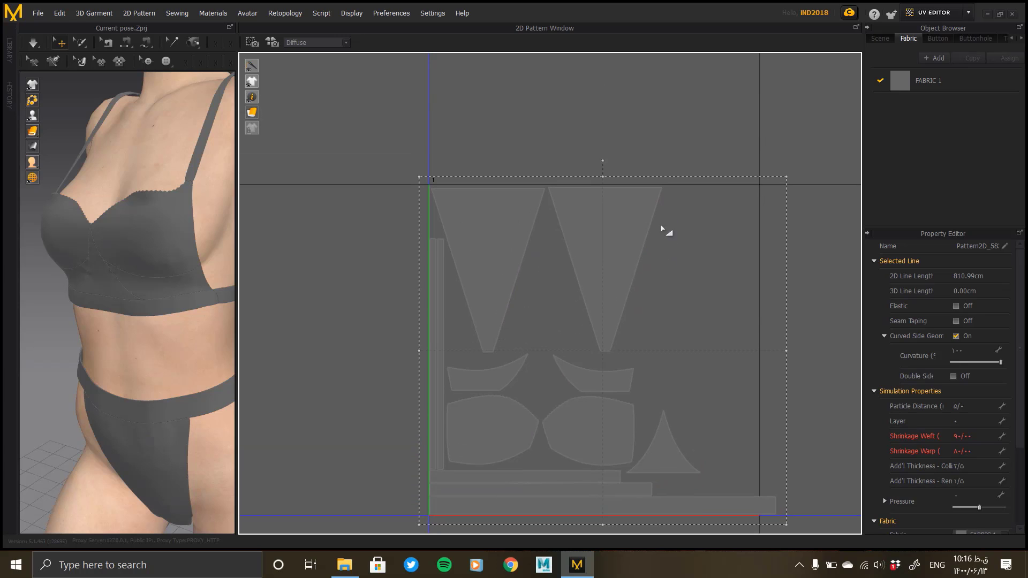
- Nudge the triangular center piece closer to the stacked bands beside the right cup
scroll(579, 214, up, 3)
scroll(647, 271, up, 3)
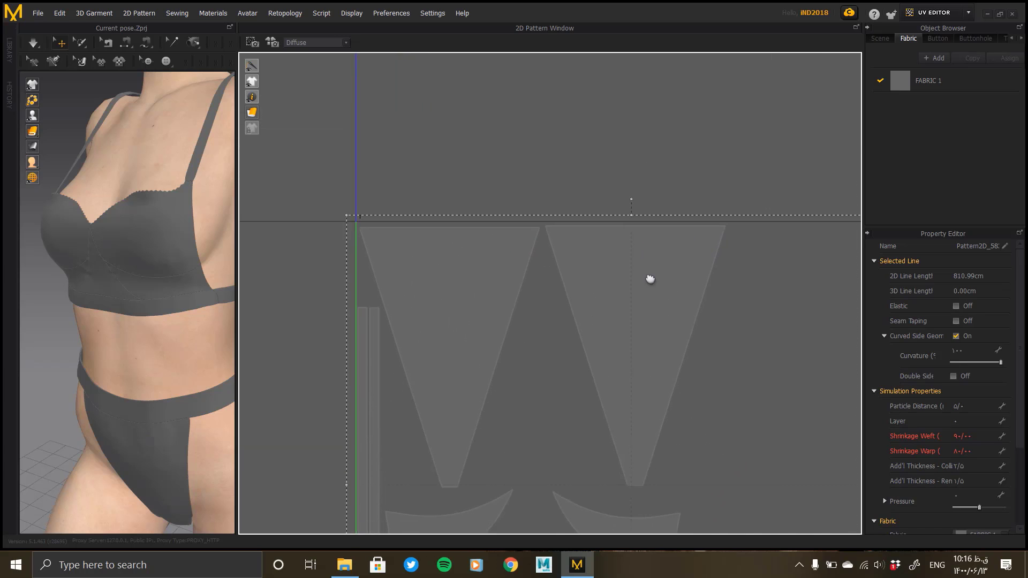
middle_drag(614, 302, 617, 119)
middle_drag(619, 252, 607, 78)
middle_drag(598, 220, 445, 214)
click(651, 204)
drag(577, 308, 570, 318)
- Examine the waistband and bra band pieces in the UV layout and inspect the garment on the avatar from several sides
click(693, 393)
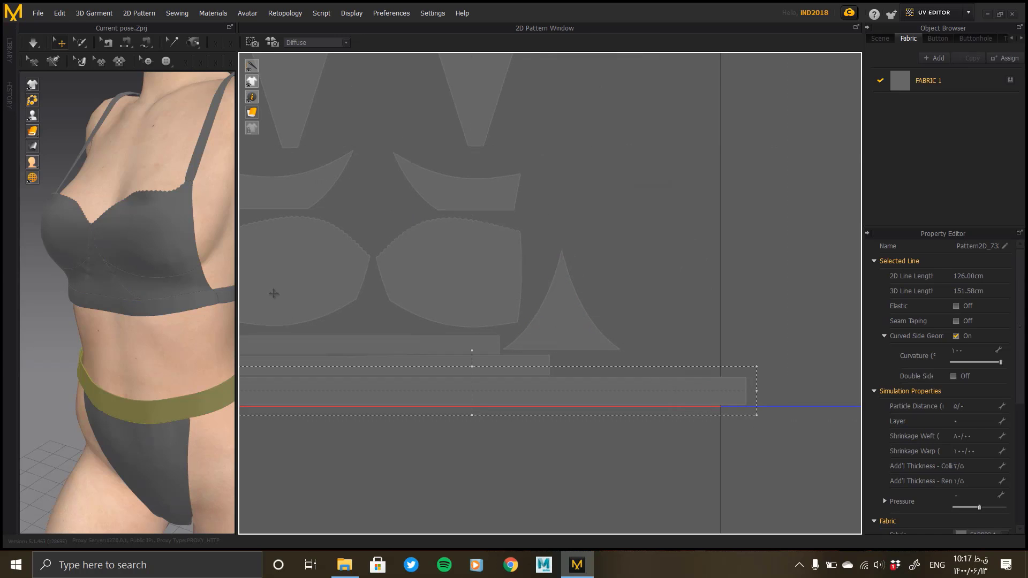
click(409, 352)
click(523, 371)
right_drag(85, 323, 147, 346)
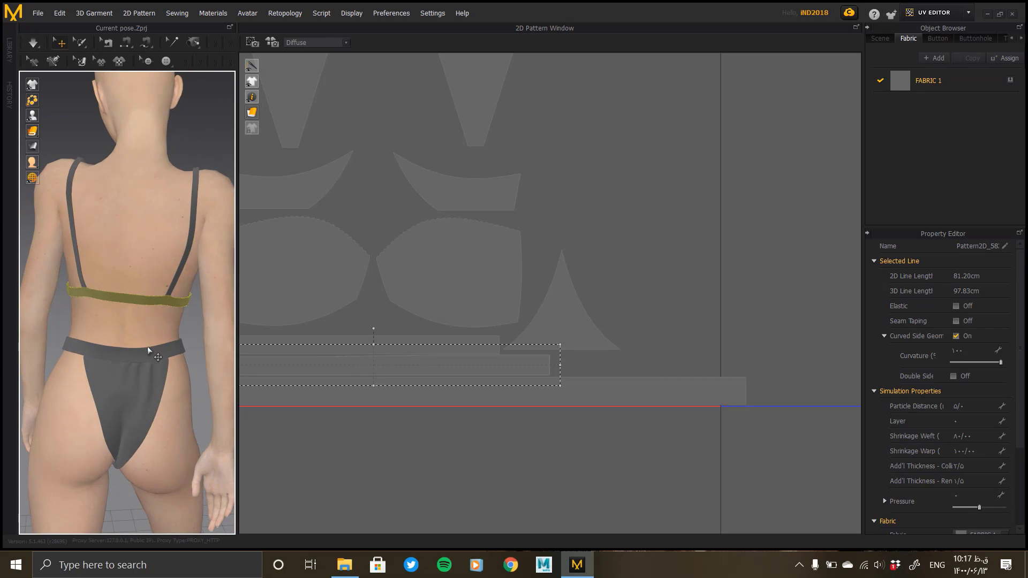
middle_drag(148, 347, 211, 252)
scroll(209, 306, up, 3)
middle_drag(209, 310, 34, 351)
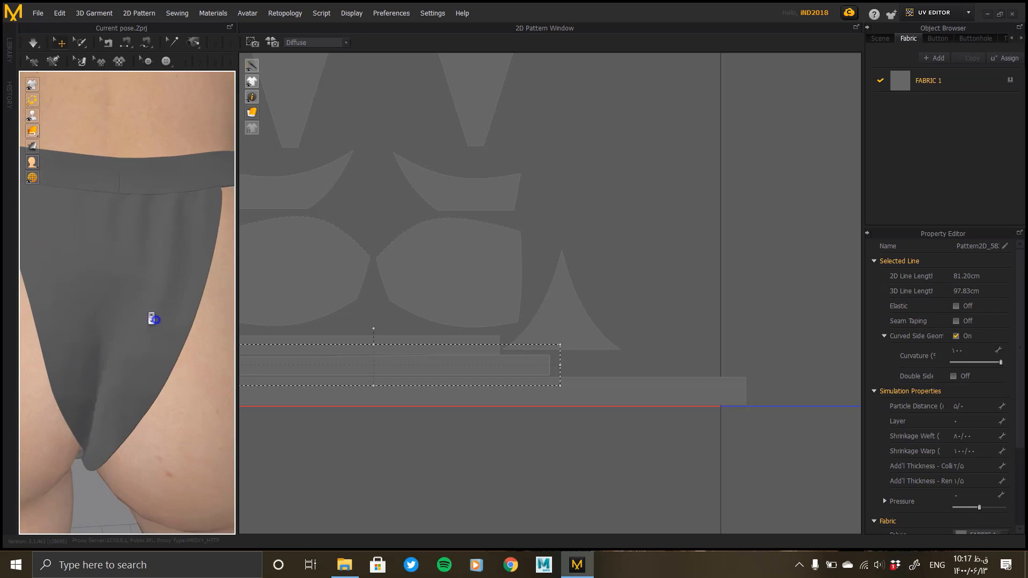
scroll(156, 321, down, 4)
right_drag(105, 259, 218, 266)
scroll(165, 240, down, 2)
middle_drag(165, 241, 155, 320)
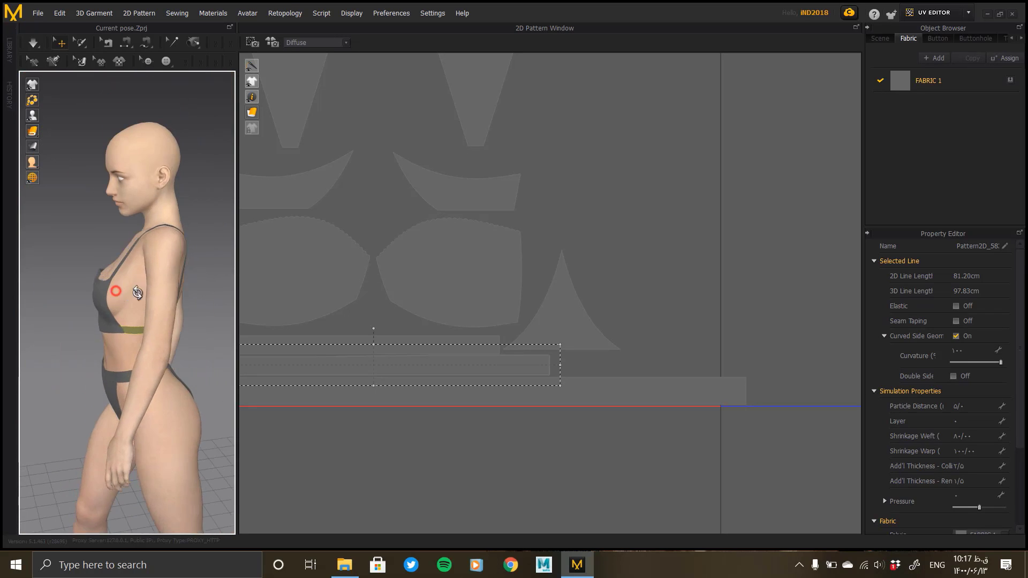
right_drag(125, 292, 252, 282)
scroll(145, 298, up, 6)
right_drag(155, 296, 182, 295)
middle_drag(161, 294, 170, 260)
scroll(140, 285, down, 4)
mouse_move(129, 305)
right_down()
mouse_move(264, 294)
mouse_move(130, 300)
right_up()
scroll(635, 359, down, 1)
scroll(636, 358, down, 2)
- Move both triangular brief pieces slightly down from the upper edge of the UV square
right_drag(564, 335, 576, 373)
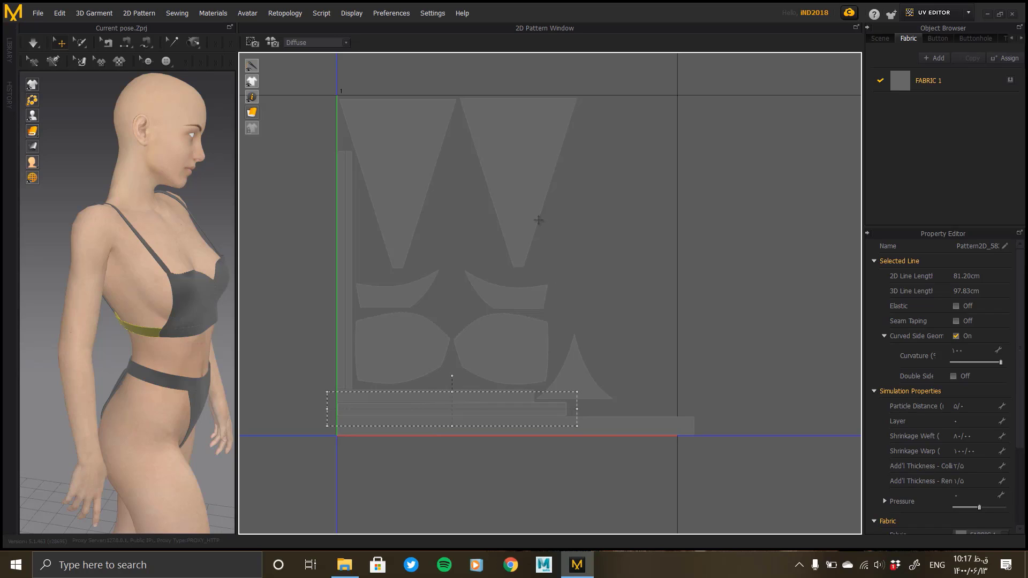
click(524, 206)
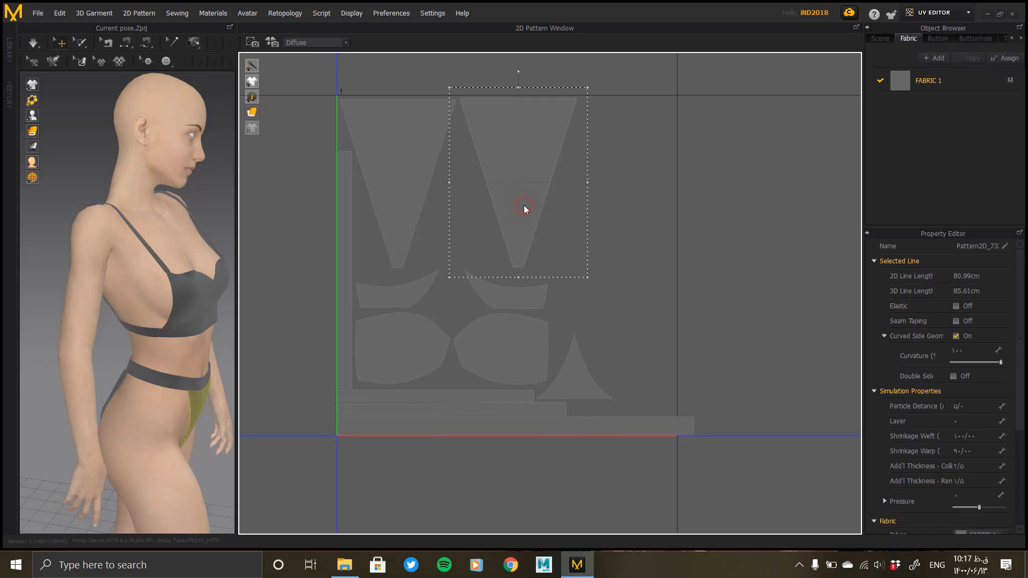
shift+click(407, 177)
drag(533, 182, 538, 193)
click(517, 191)
drag(518, 197, 518, 197)
- Select all the UV islands and enlarge them slightly together
drag(309, 98, 702, 558)
drag(703, 101, 761, 89)
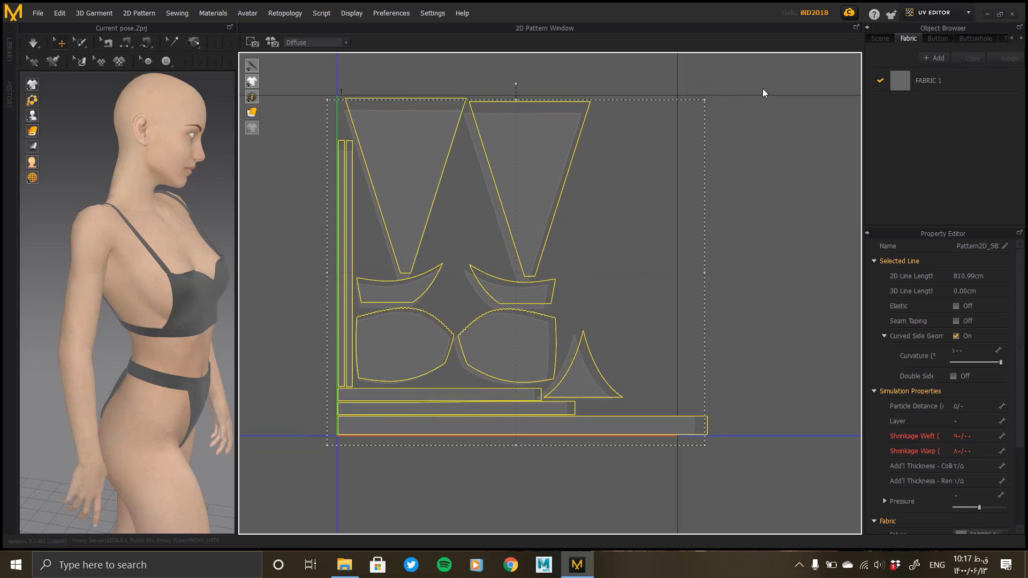
click(762, 91)
click(764, 328)
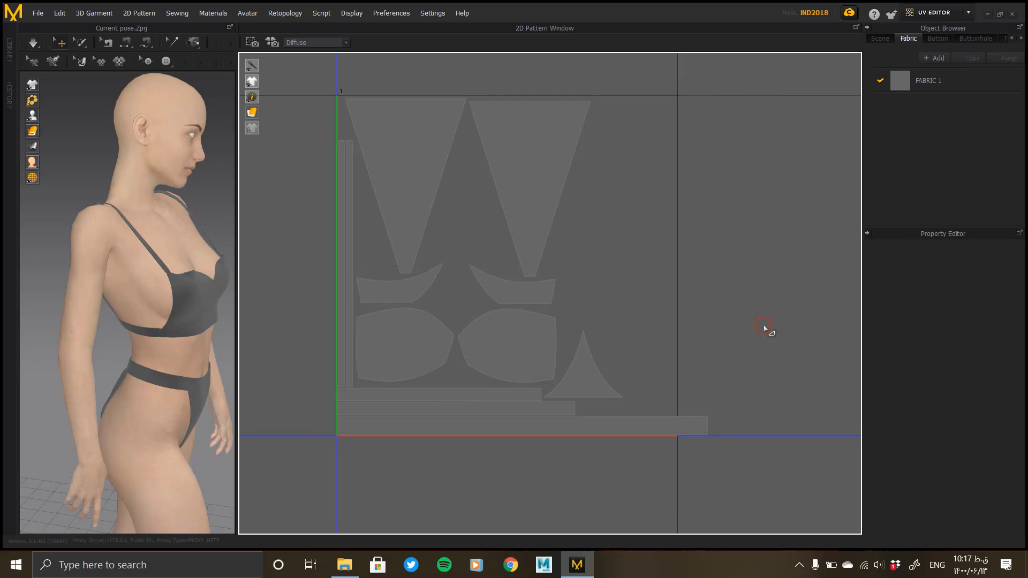
- Scale the long waistband piece down so its end fits inside the 0–1 UV square
click(653, 427)
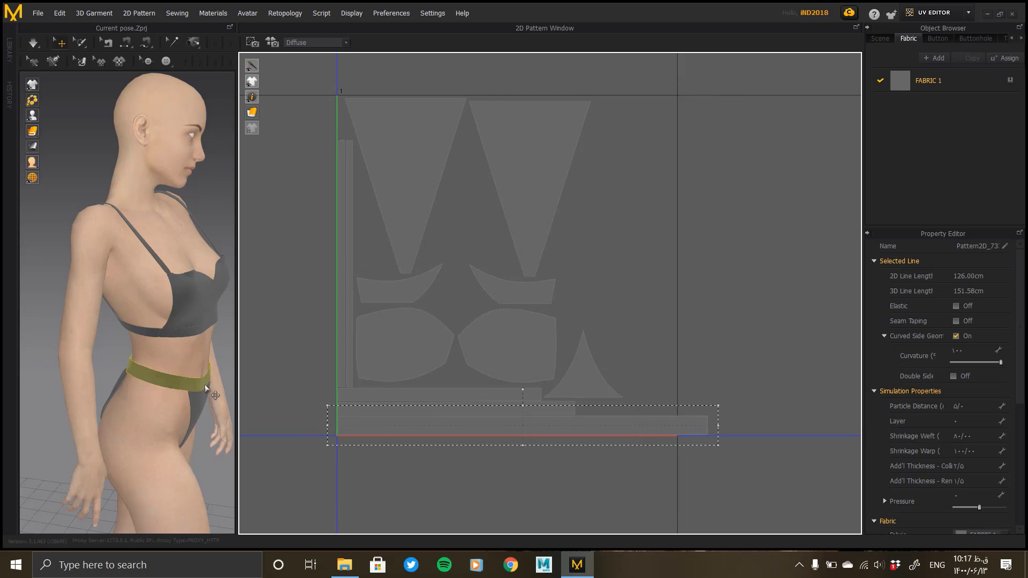
drag(717, 407, 691, 394)
scroll(696, 414, up, 1)
scroll(696, 439, down, 3)
middle_drag(517, 337, 614, 349)
scroll(564, 376, up, 2)
scroll(571, 392, up, 3)
middle_drag(564, 377, 571, 336)
click(543, 302)
click(527, 362)
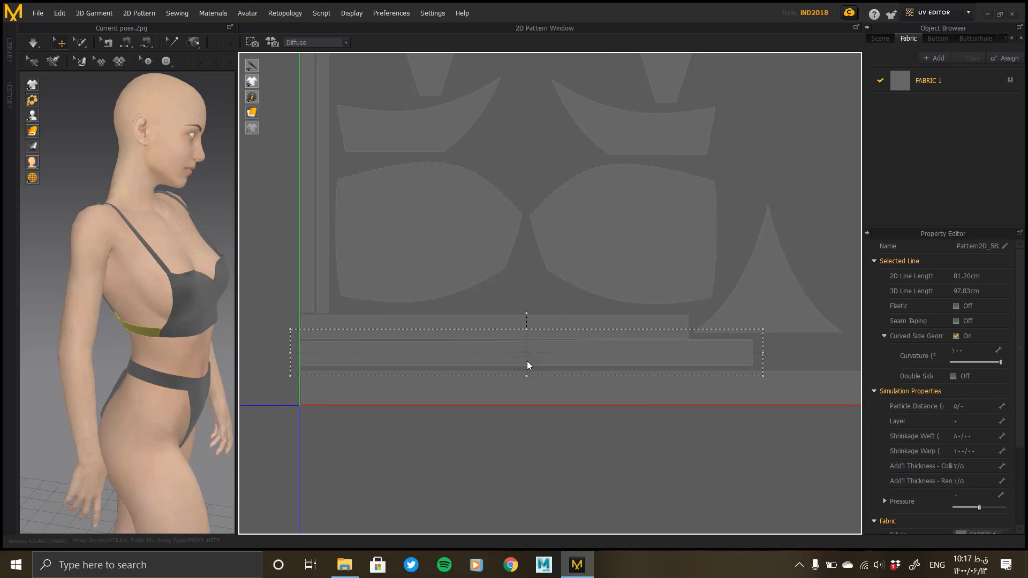
scroll(407, 360, up, 2)
scroll(569, 348, down, 2)
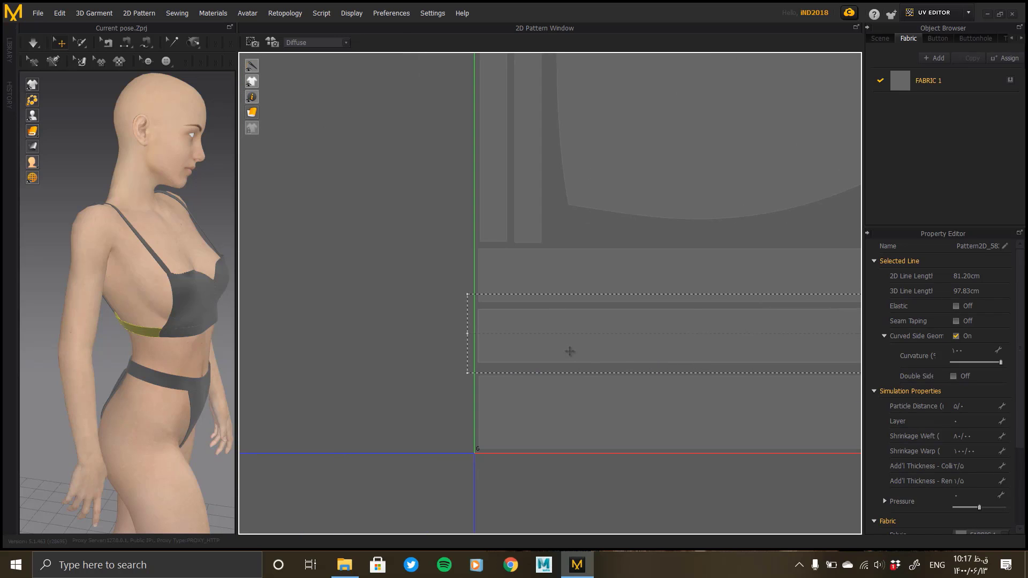
scroll(632, 374, down, 2)
scroll(662, 359, up, 3)
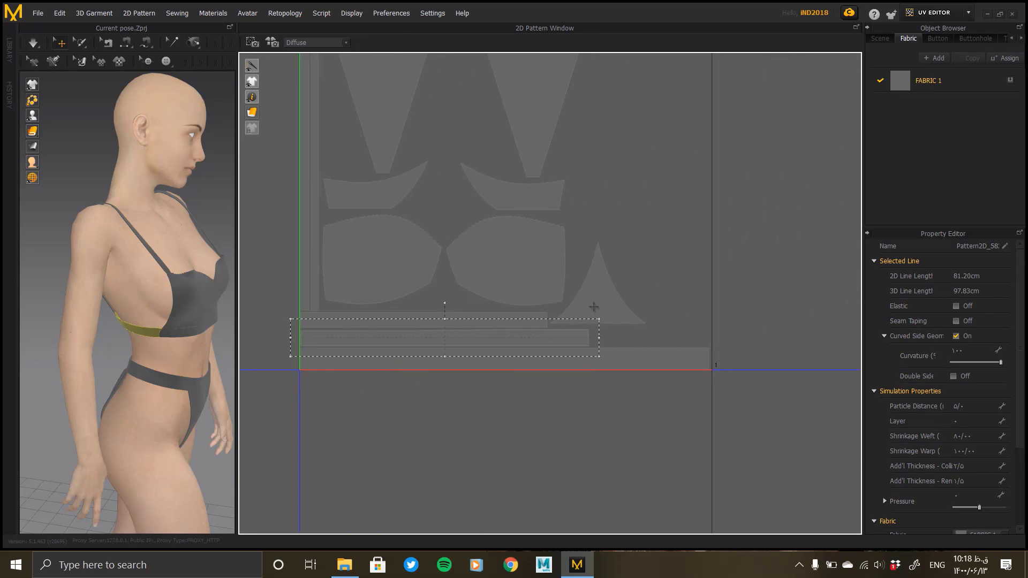
- Move both under-cup pieces out of the middle into the empty area beside the right brief piece
click(632, 320)
scroll(557, 322, down, 1)
middle_drag(557, 322, 575, 468)
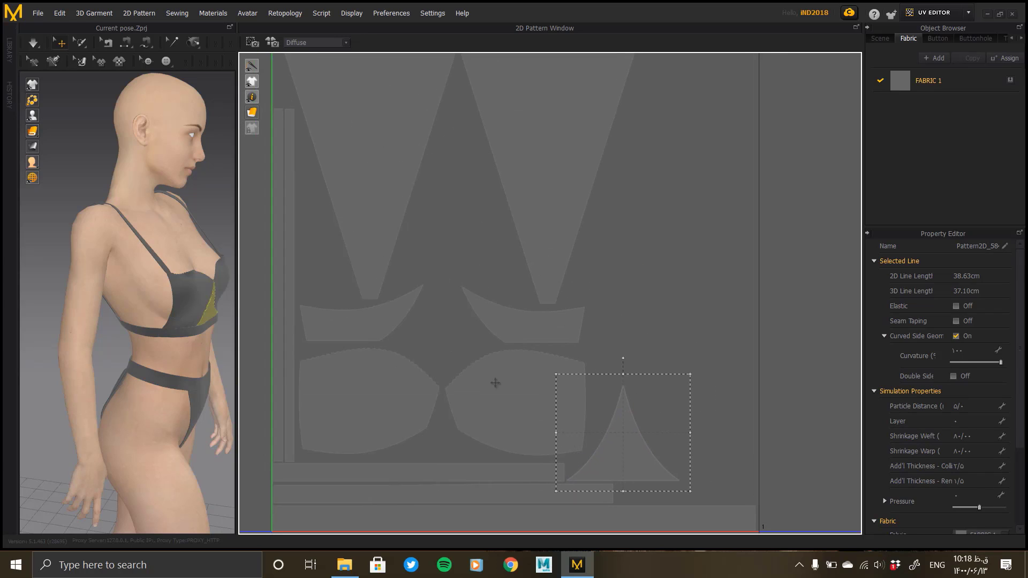
click(496, 385)
drag(509, 319, 695, 295)
drag(360, 328, 681, 259)
- Scale up the two cups, the triangular center piece and both brief pieces together
click(524, 399)
shift+click(354, 396)
shift+click(626, 455)
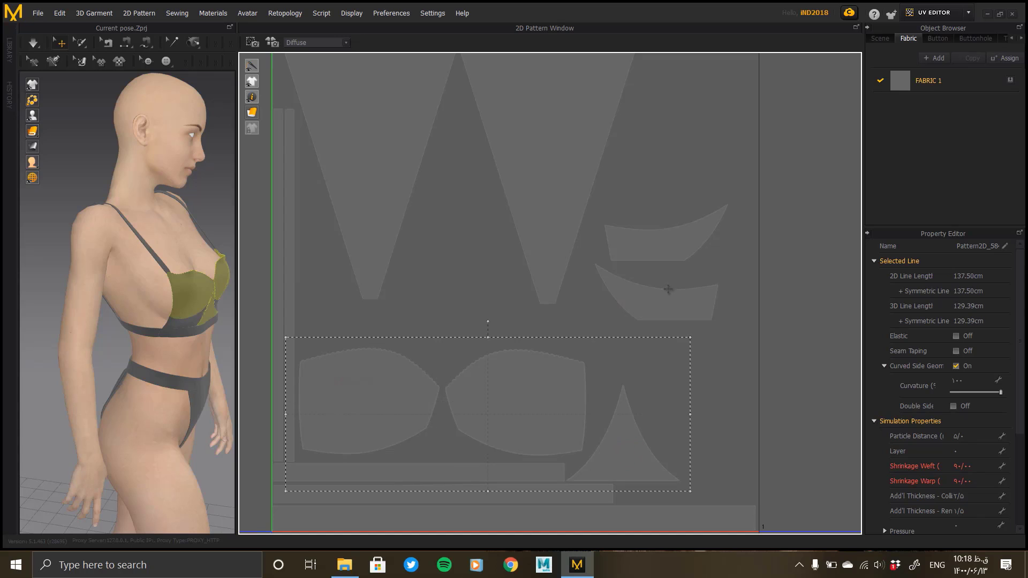
shift+click(561, 194)
shift+click(395, 151)
middle_drag(791, 58, 741, 176)
drag(692, 156, 776, 96)
right_drag(699, 265, 629, 260)
scroll(629, 260, down, 3)
click(730, 315)
- Reposition both brief pieces side by side against the upper edge inside the UV square, setting the under-cup pieces aside
click(576, 252)
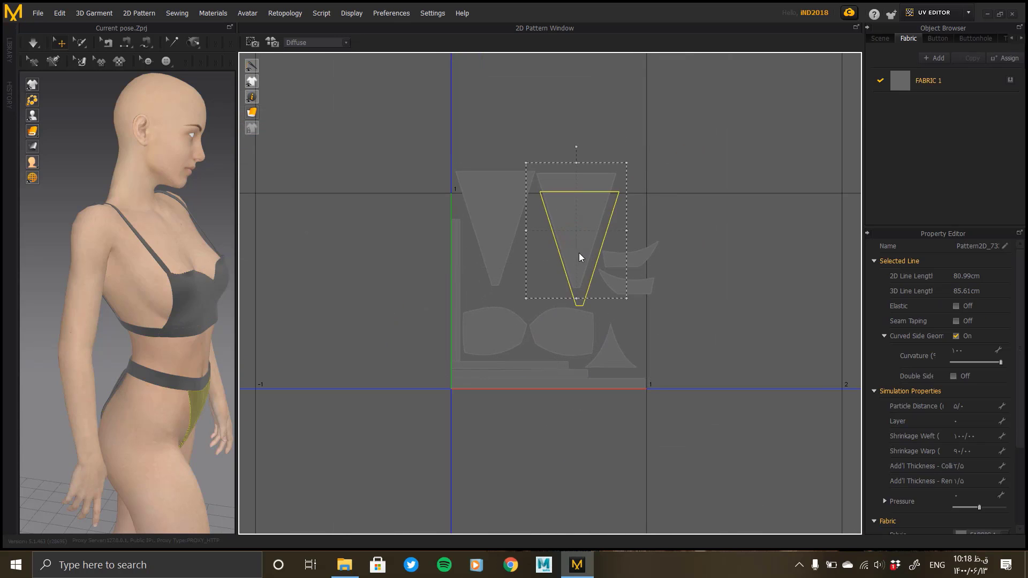
drag(703, 218, 589, 307)
drag(629, 260, 707, 260)
drag(509, 211, 531, 236)
- Place one under-cup piece in the gap between the brief pieces, just above the cups
drag(709, 290, 564, 297)
scroll(564, 298, up, 5)
click(566, 310)
scroll(567, 312, down, 5)
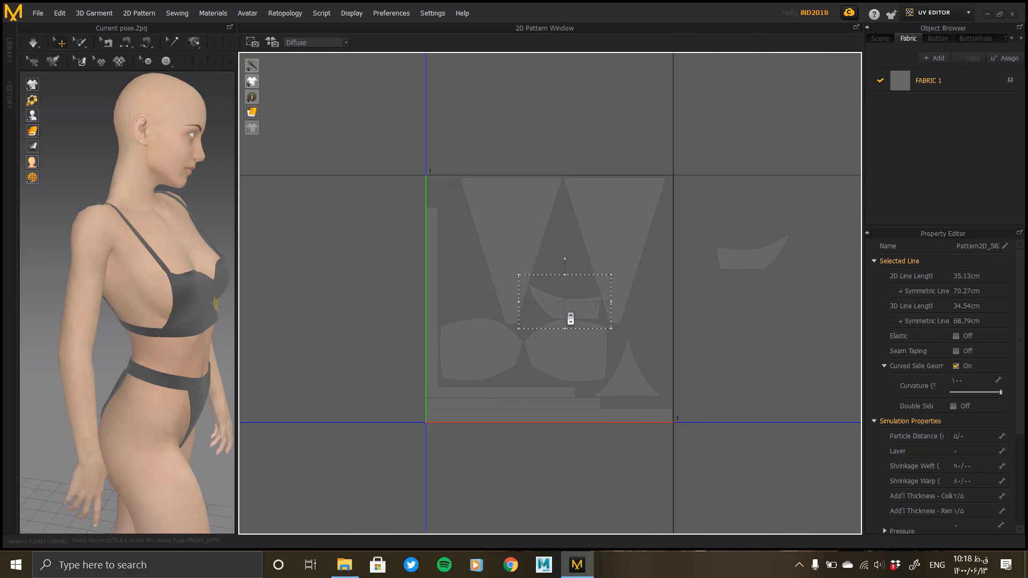
- Move the triangular center piece between the brief pieces and fit the other under-cup piece into the freed corner above the waistband
drag(755, 262, 519, 312)
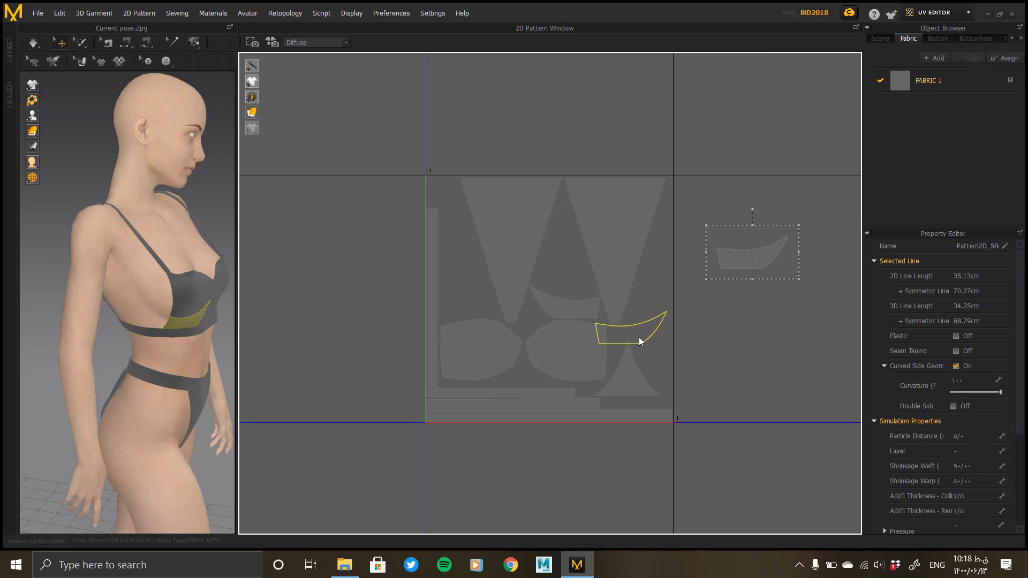
drag(657, 333, 738, 368)
drag(632, 385, 566, 267)
drag(723, 364, 635, 397)
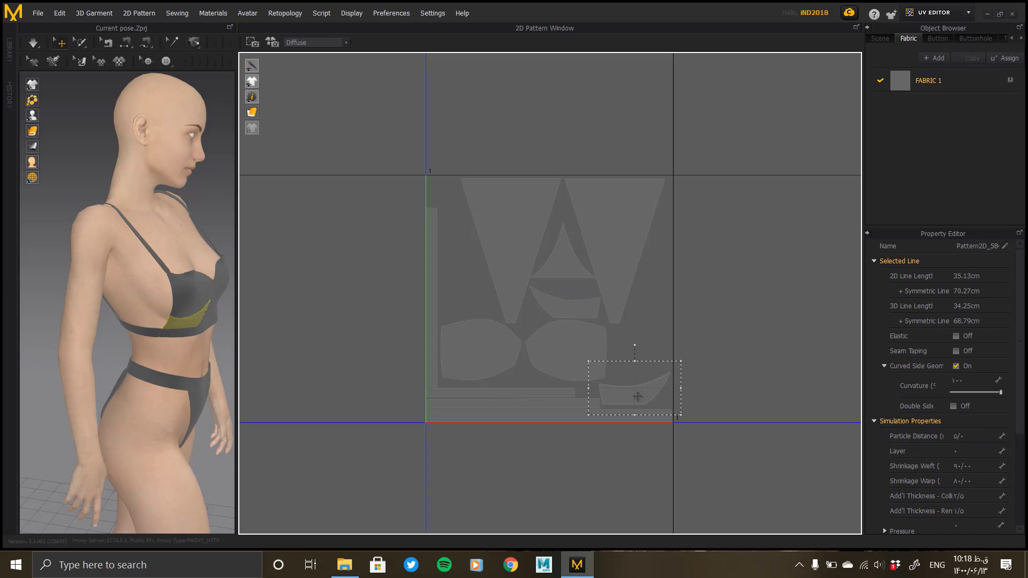
- Nudge the triangular center piece so it sits between the brief pieces without overlapping them
scroll(535, 280, up, 3)
click(612, 277)
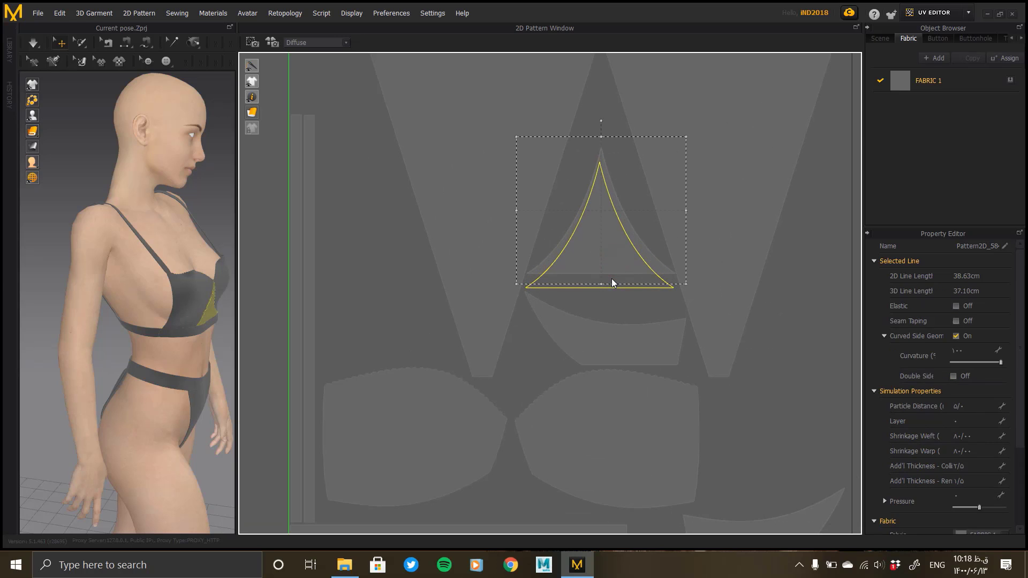
scroll(611, 278, down, 2)
scroll(609, 307, down, 1)
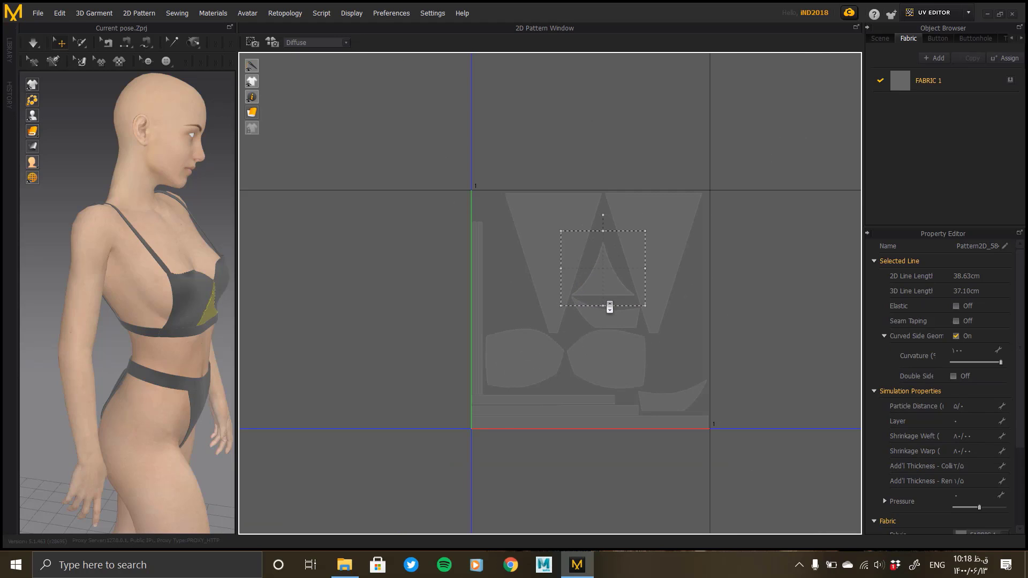
scroll(601, 324, down, 1)
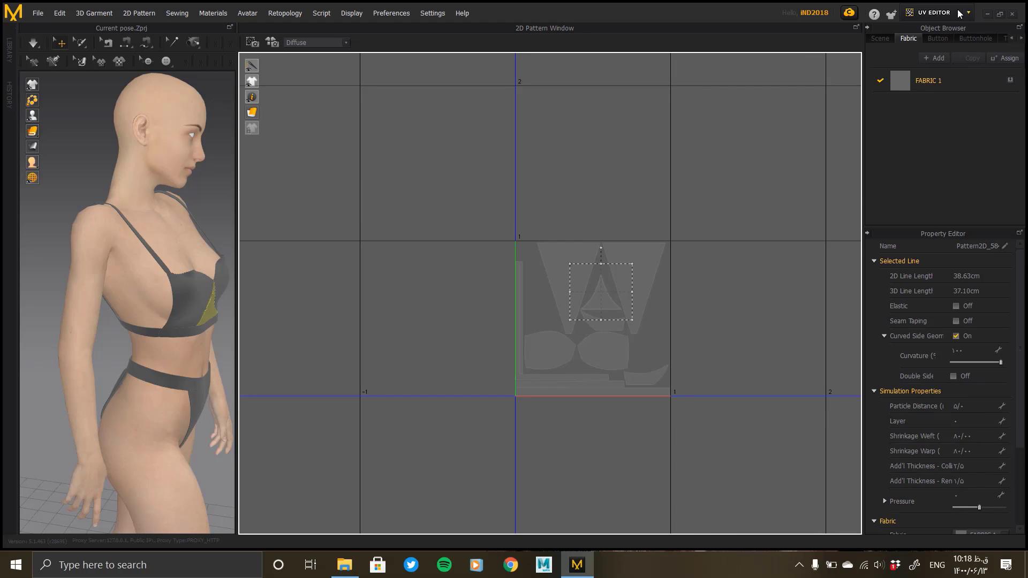
- Switch to the Simulation workspace and select all the garment's patterns
click(928, 13)
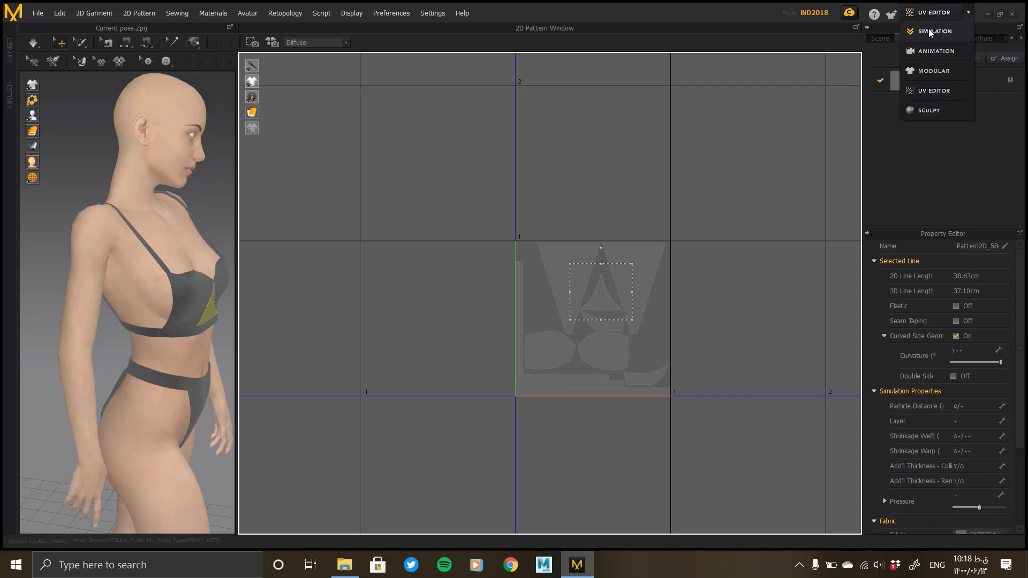
click(932, 31)
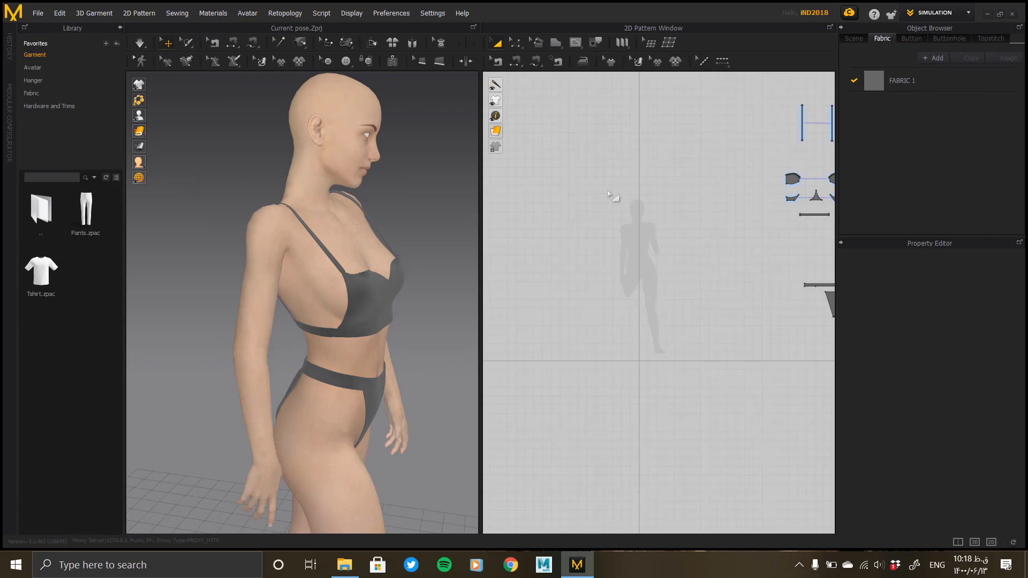
scroll(626, 238, down, 1)
right_drag(704, 246, 589, 292)
drag(734, 434, 734, 436)
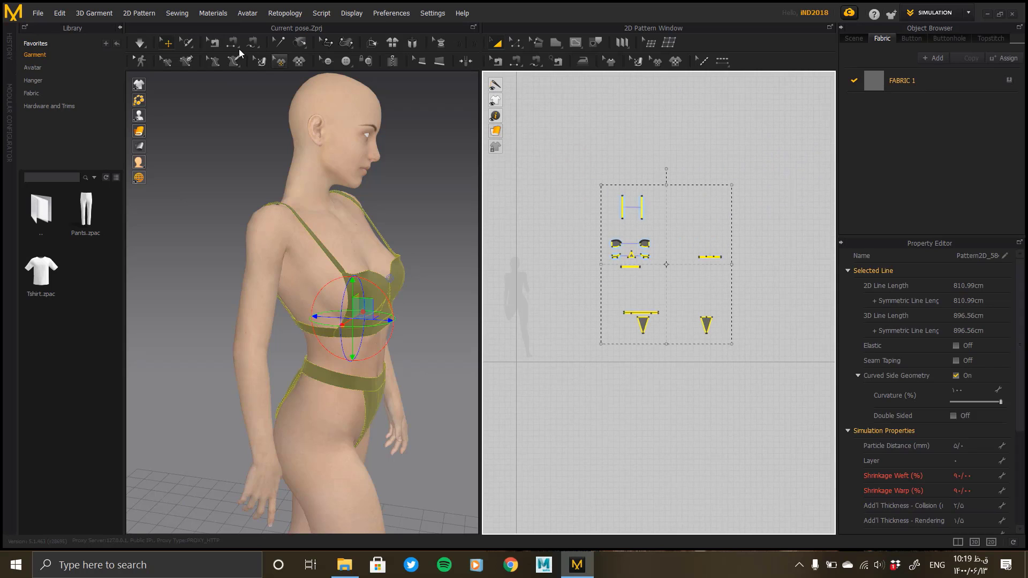
- Start exporting the selected patterns as an OBJ file named thick in the Lingerie project's Set folder
click(39, 14)
mouse_move(91, 167)
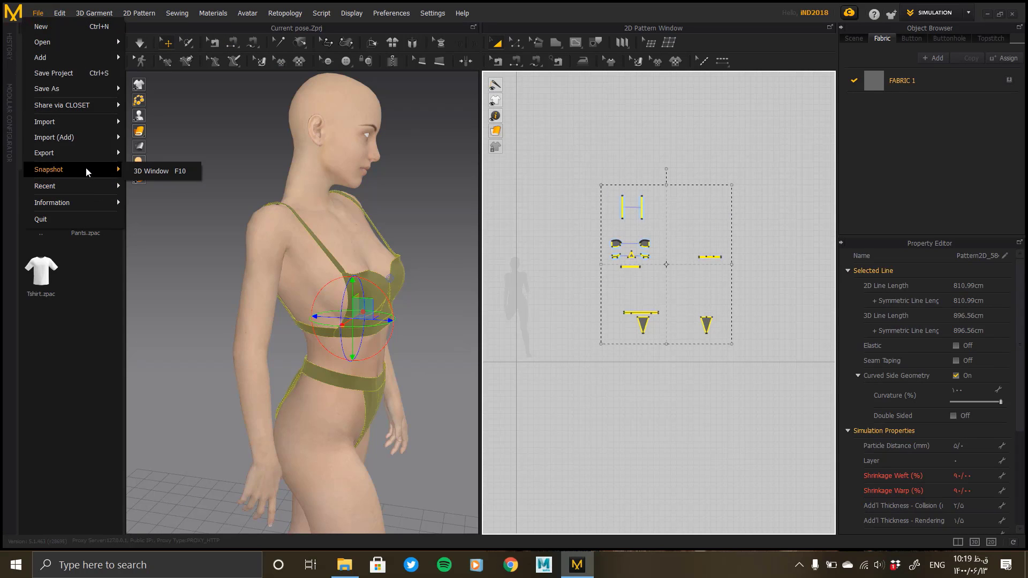
click(172, 174)
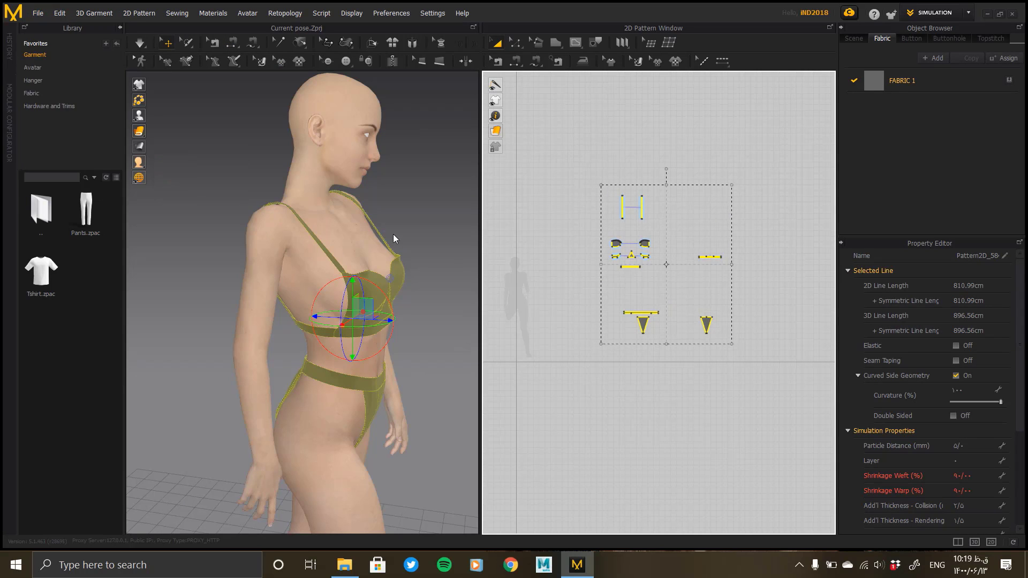
click(241, 32)
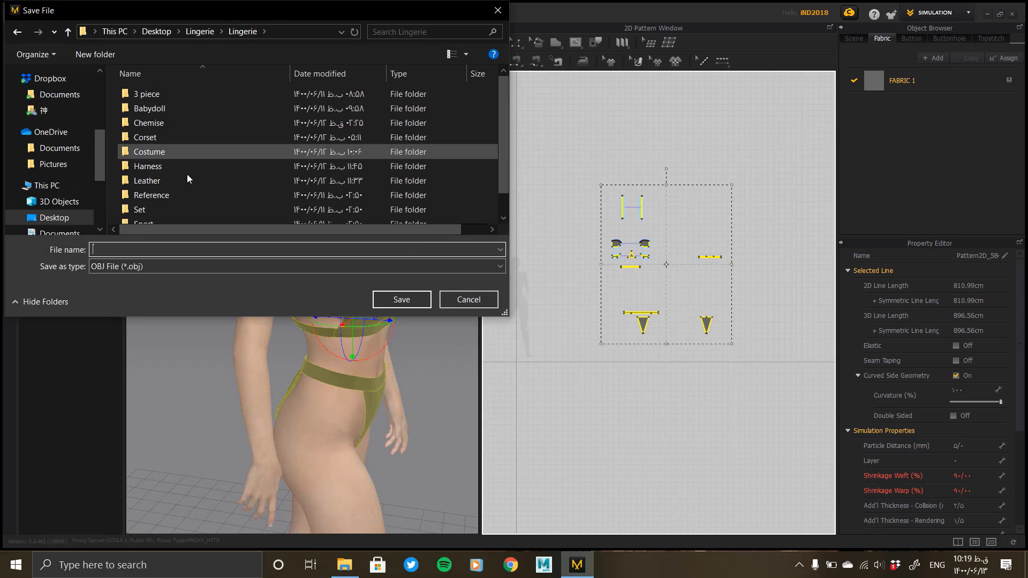
scroll(177, 187, down, 1)
double_click(165, 195)
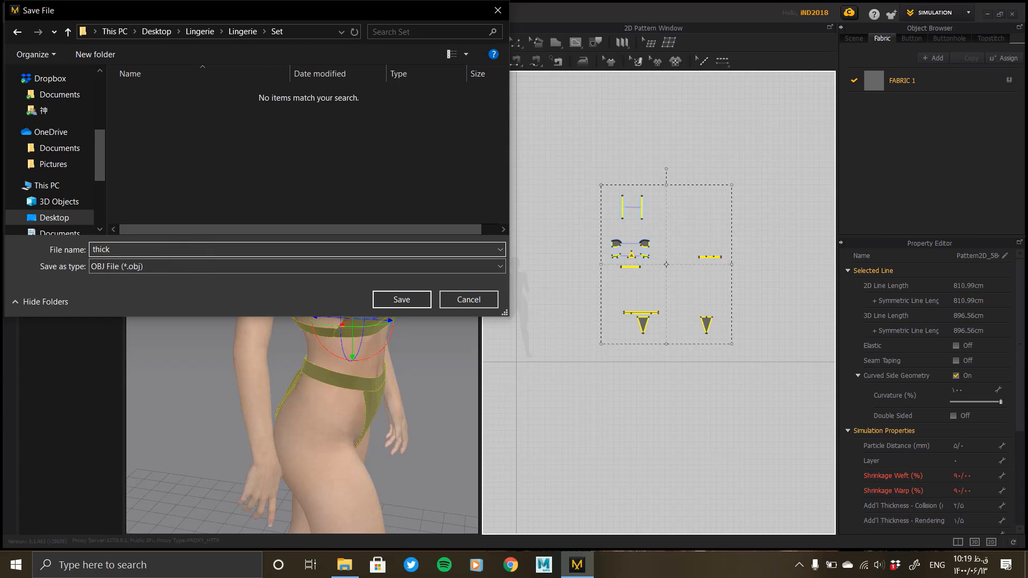
key(Return)
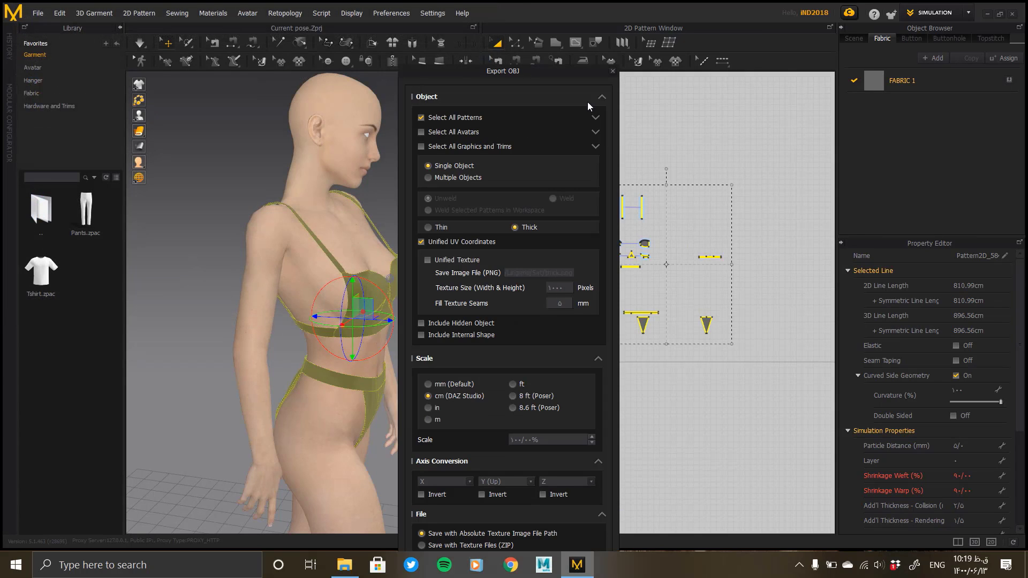
- Export the patterns as a single thick object with unified UV coordinates at cm (DAZ Studio) scale
click(600, 97)
click(545, 376)
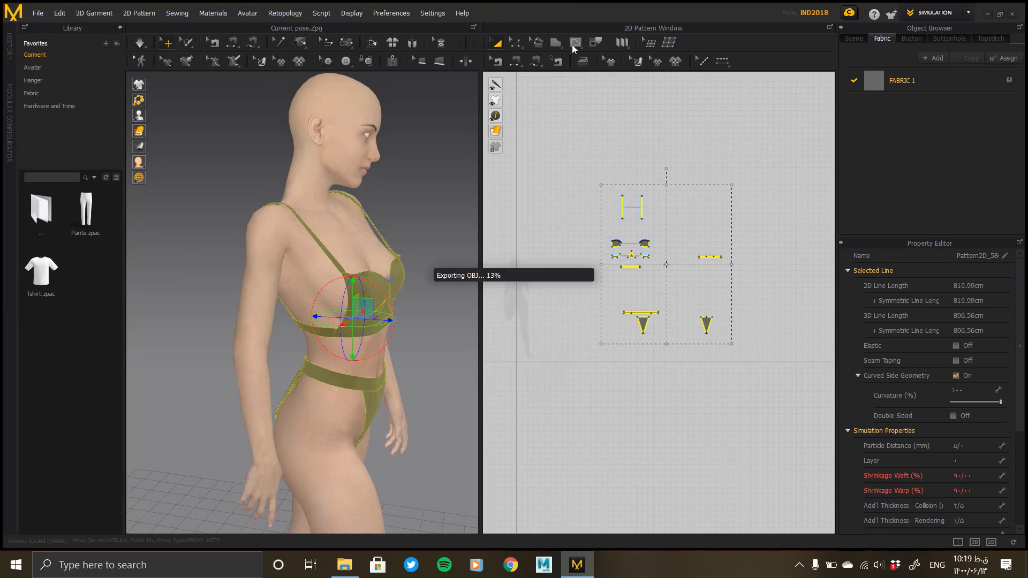
click(576, 9)
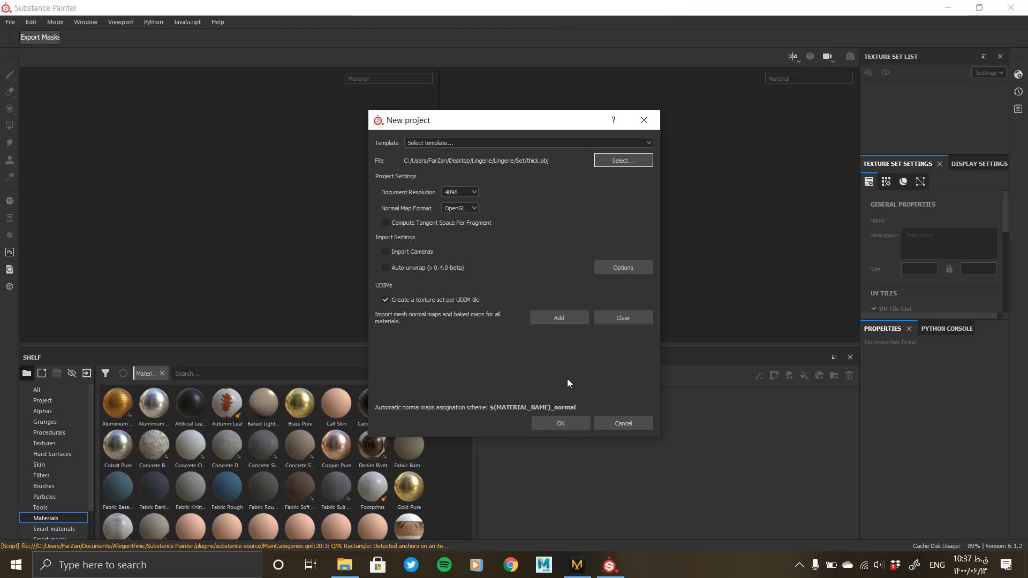
- In Substance Painter, create a project from thick.obj with 4096 resolution, OpenGL normals and a texture set per UDIM tile
click(561, 422)
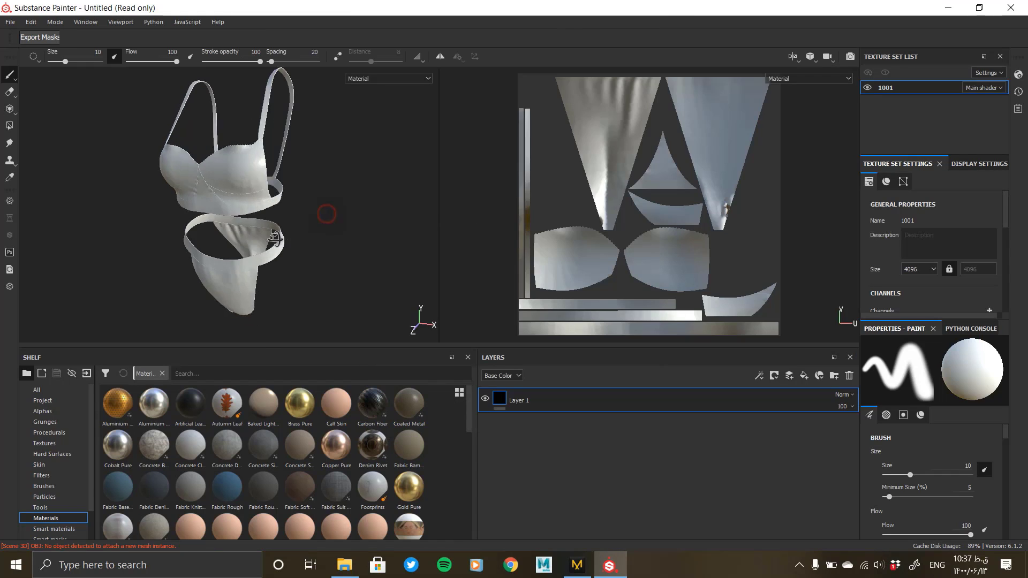
alt+drag(300, 238, 271, 278)
alt+middle_drag(271, 278, 319, 309)
alt+right_drag(319, 308, 402, 214)
alt+drag(402, 214, 635, 5)
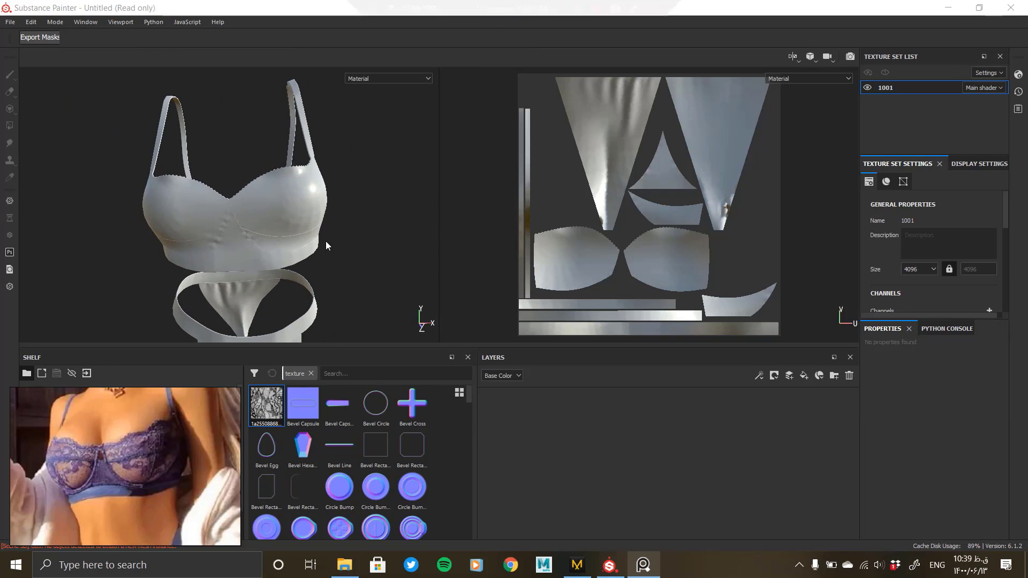
- Add a fill layer and sample its base color from the purple-blue bra in the reference image
alt+drag(340, 241, 276, 211)
alt+right_drag(276, 210, 761, 373)
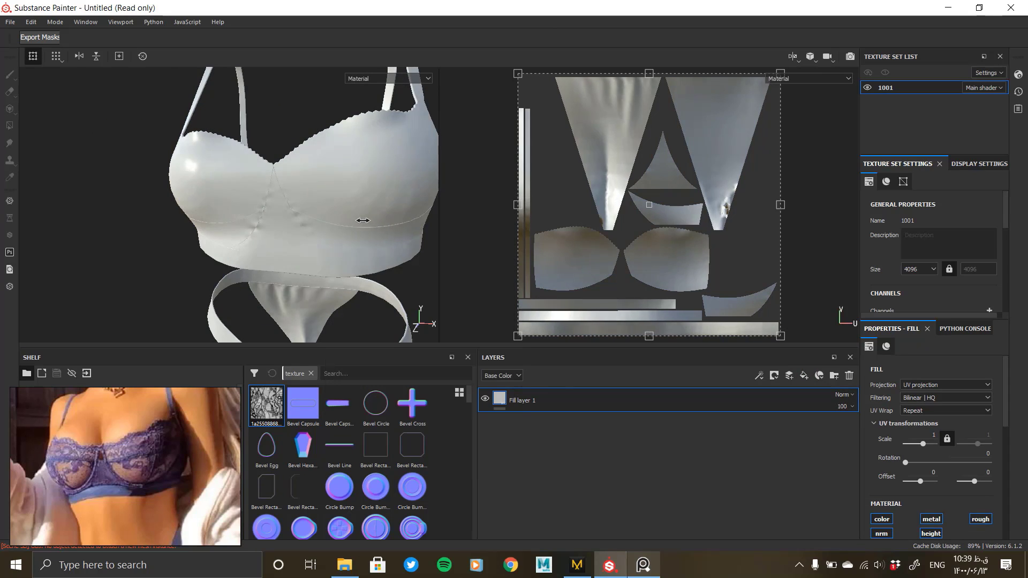
scroll(910, 474, down, 3)
scroll(913, 475, down, 1)
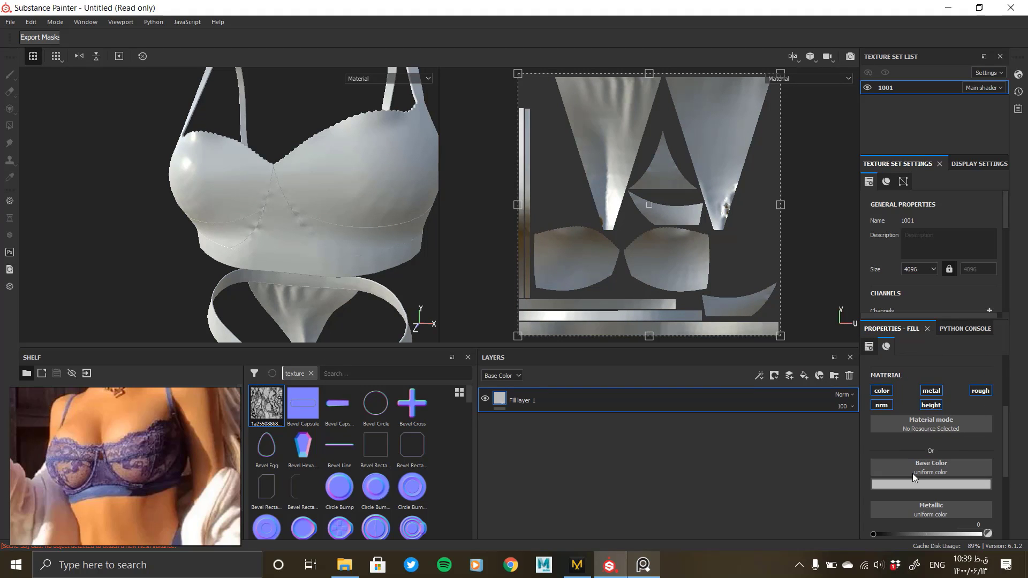
click(904, 476)
click(929, 357)
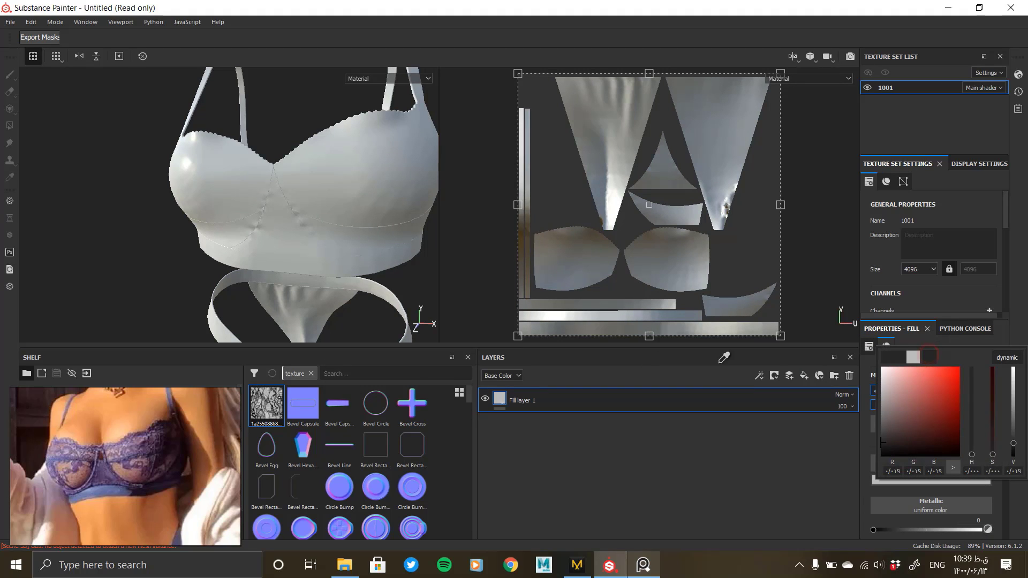
click(107, 488)
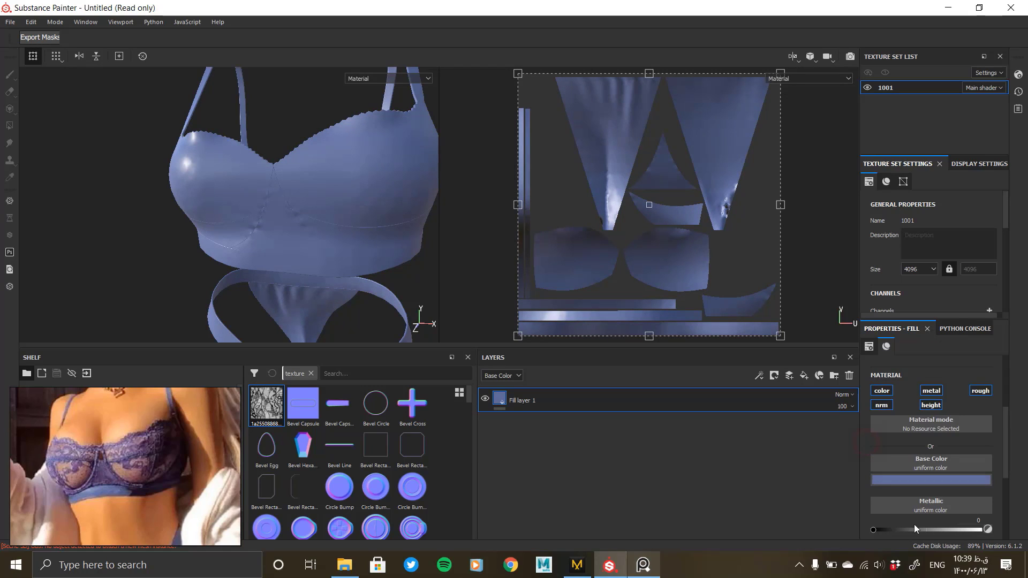
- Set the fill layer's roughness to 0.5388 and check the surface from another side
scroll(917, 525, down, 3)
drag(926, 513, 931, 512)
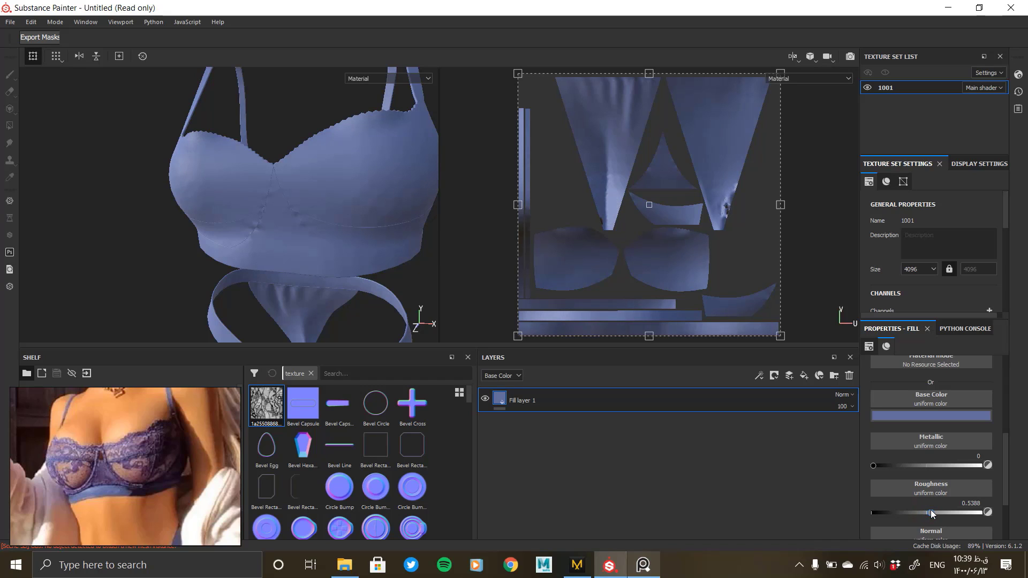
alt+drag(340, 254, 284, 242)
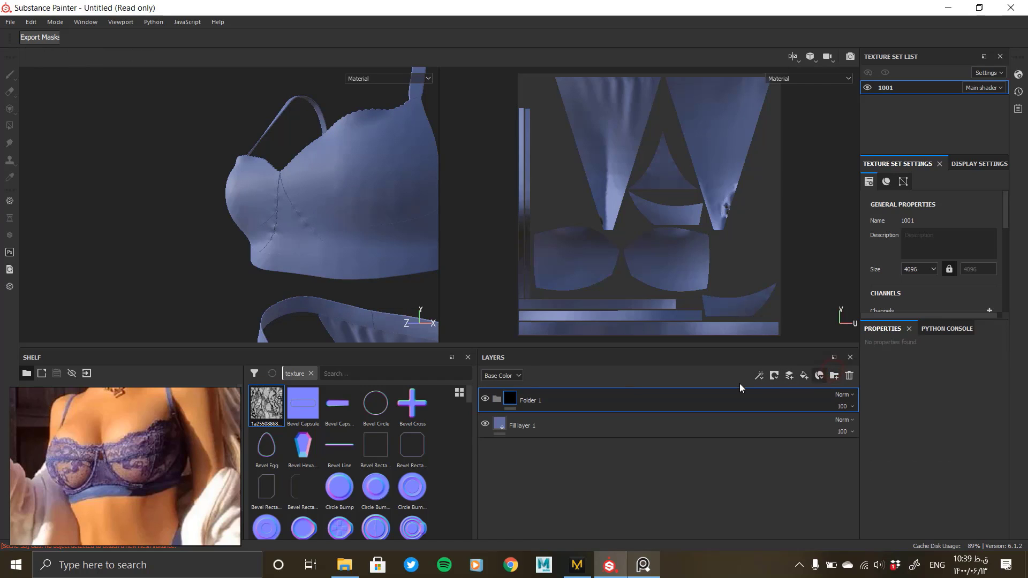
- Move the blue fill layer into the folder and inspect the bra's front seam up close
drag(528, 416, 540, 397)
alt+drag(280, 234, 323, 242)
alt+right_drag(275, 248, 305, 252)
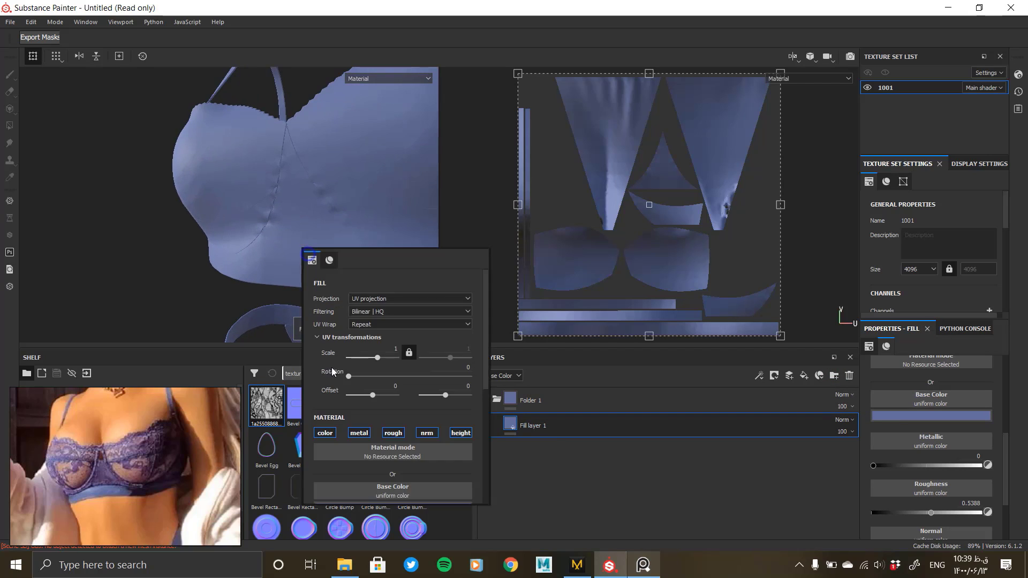
alt+drag(280, 262, 291, 259)
alt+right_drag(292, 259, 342, 265)
alt+drag(341, 264, 351, 287)
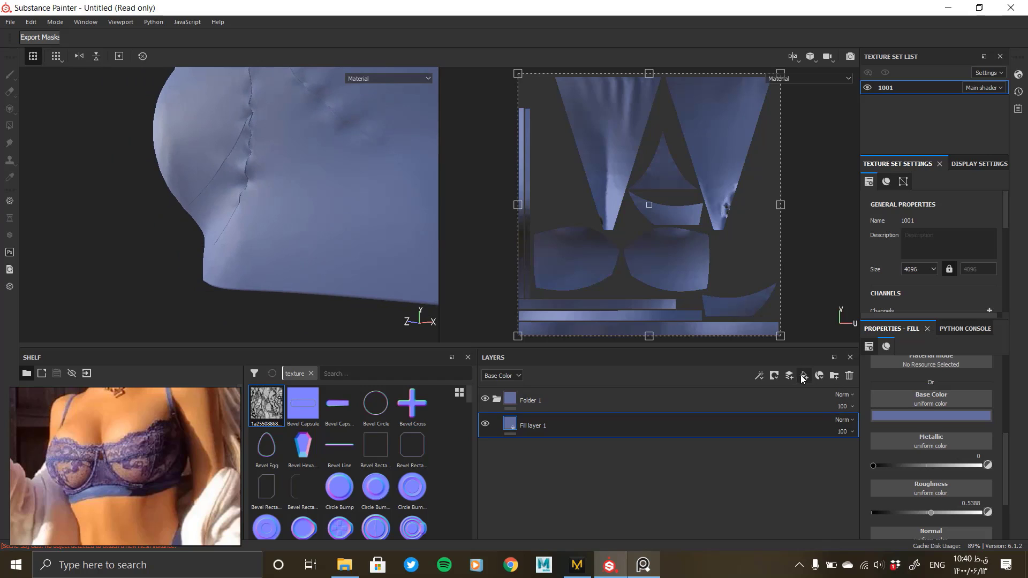
- Add a second fill layer above the blue one with only its color and height channels enabled
scroll(894, 441, up, 1)
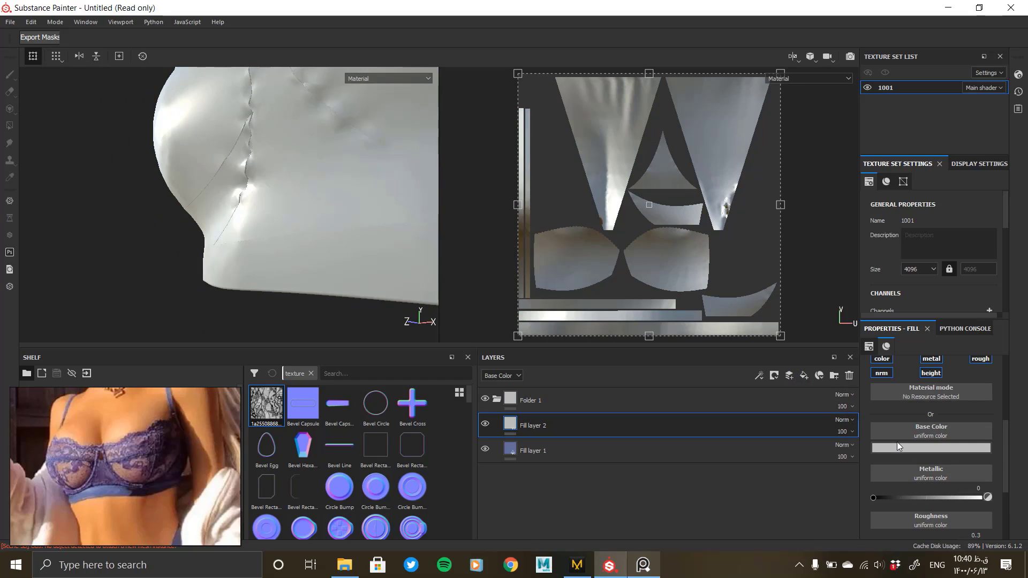
click(882, 374)
click(931, 359)
click(979, 359)
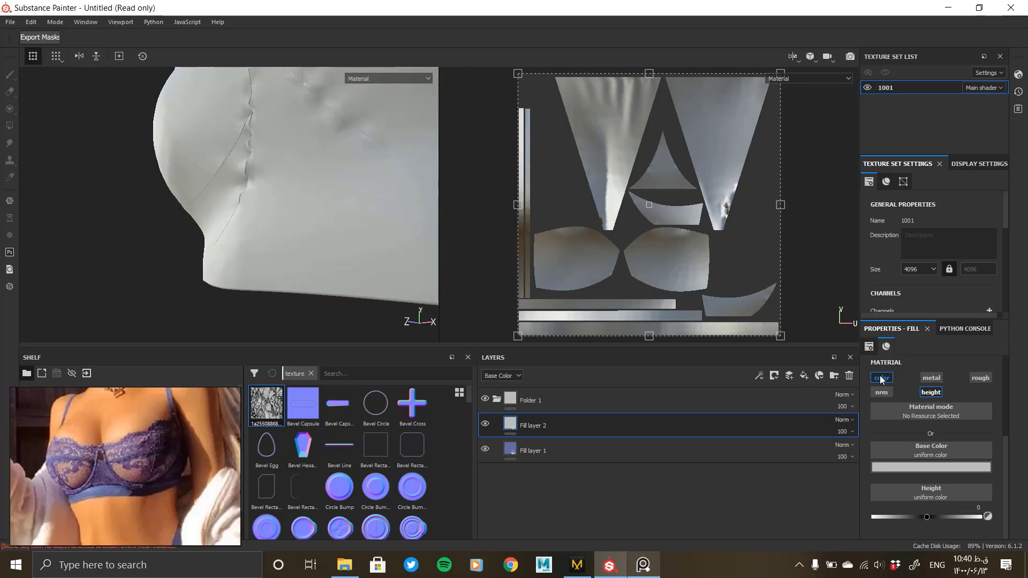
- Add a black mask to the second fill layer and put a fill effect in that mask
right_click(520, 425)
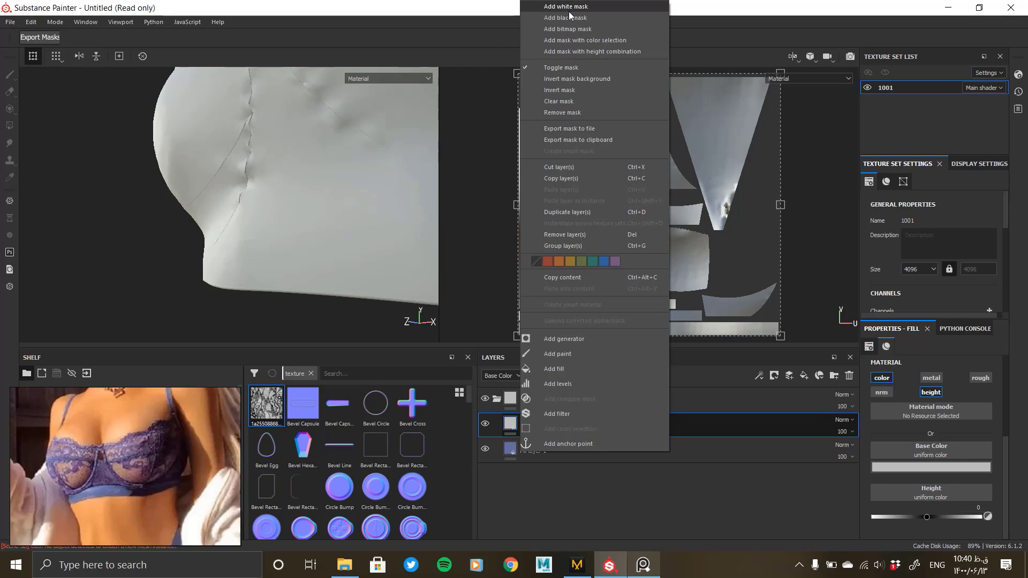
click(556, 7)
right_click(530, 426)
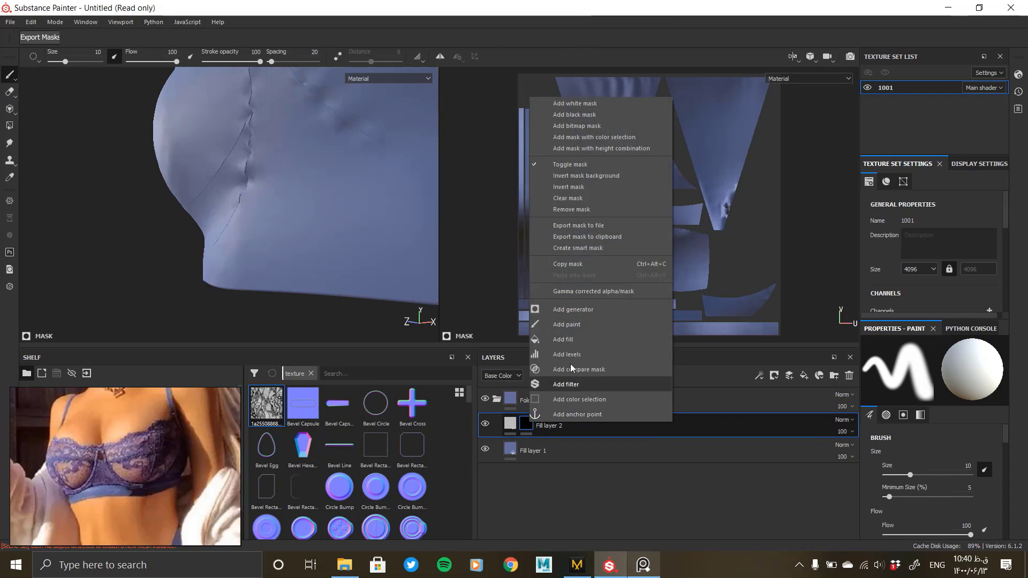
click(569, 336)
- Assign the Fibers 2 procedural texture as the grayscale source of the mask's fill
click(938, 384)
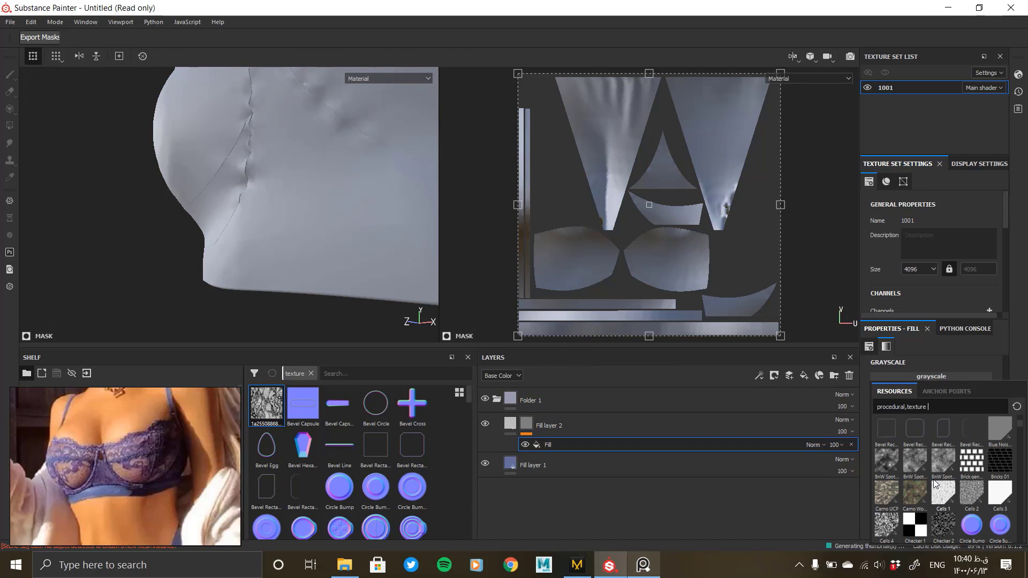
scroll(934, 483, down, 5)
scroll(936, 477, down, 5)
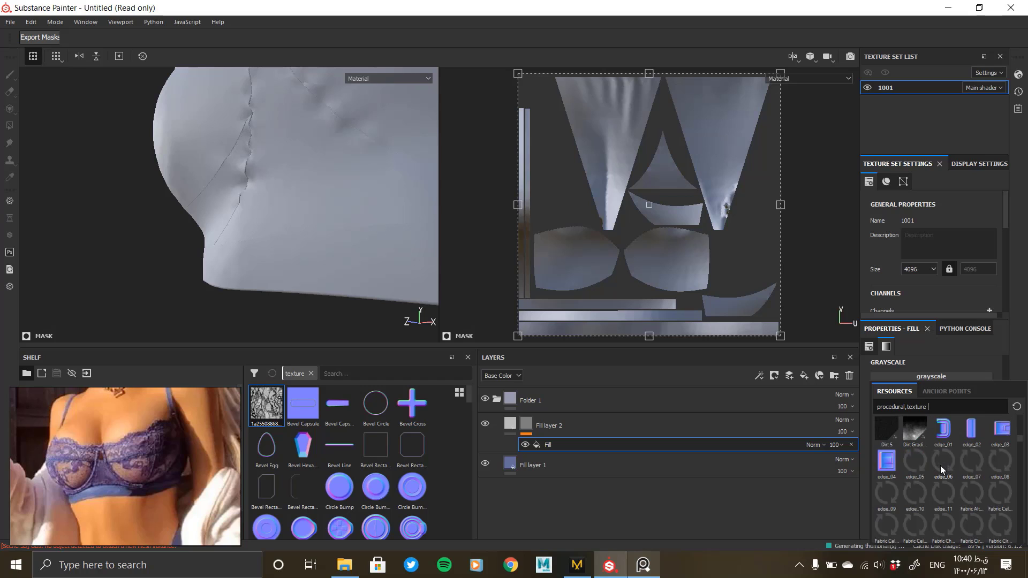
scroll(939, 482, down, 4)
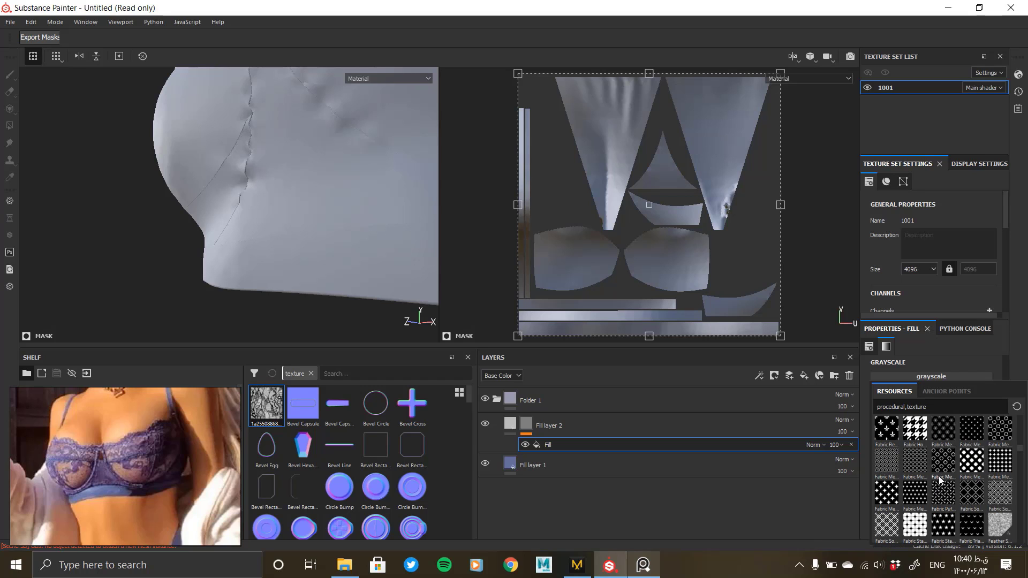
scroll(940, 484, down, 3)
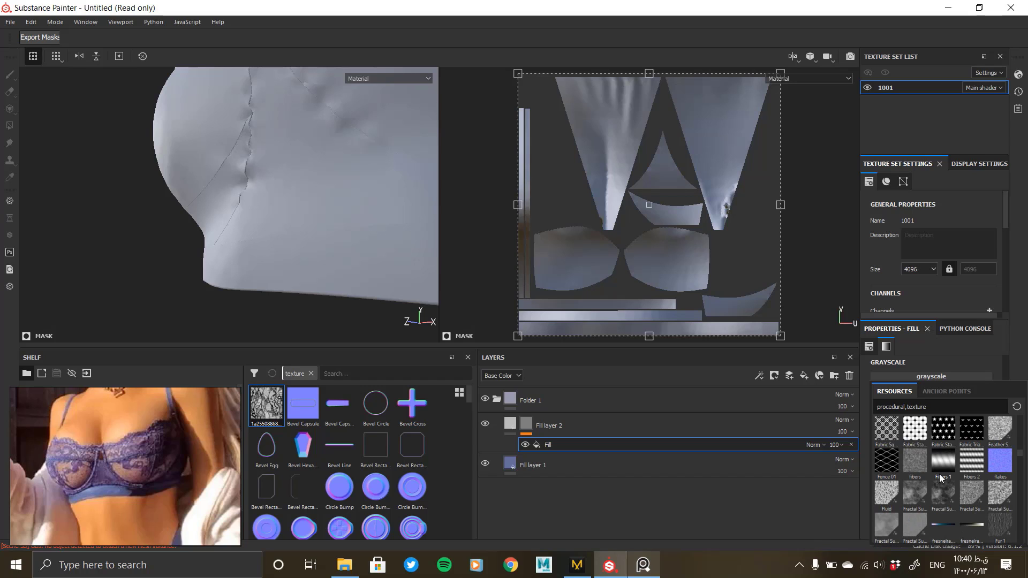
click(977, 460)
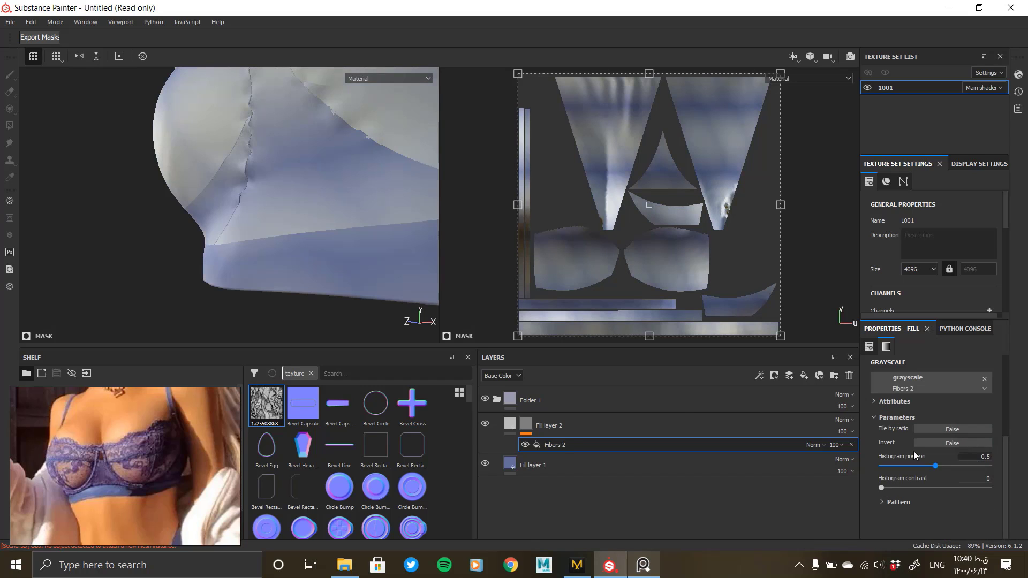
- Set the Fibers 2 pattern's tiling to 16 and its UV scale to 10 while previewing the mask
click(528, 428)
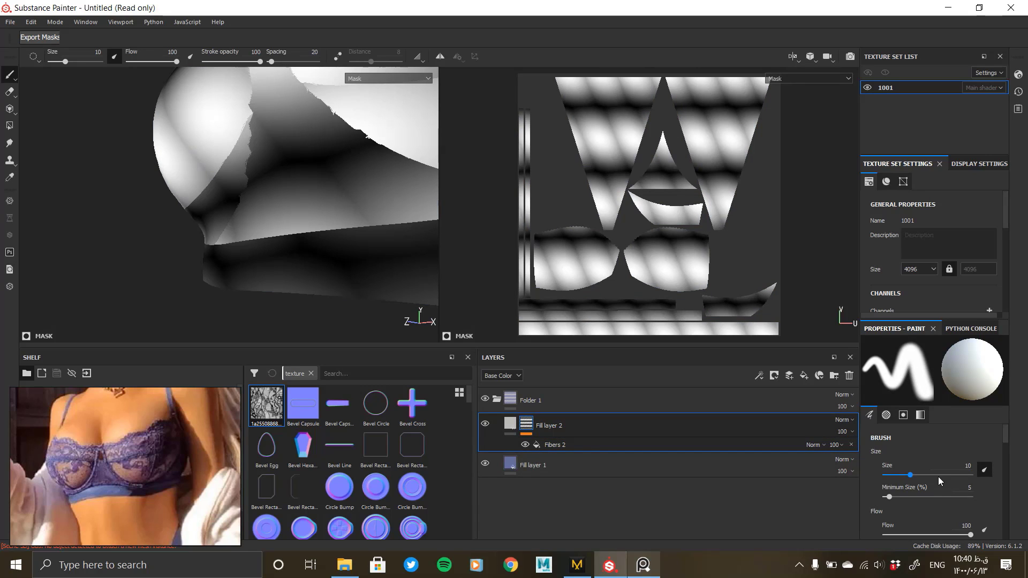
click(556, 446)
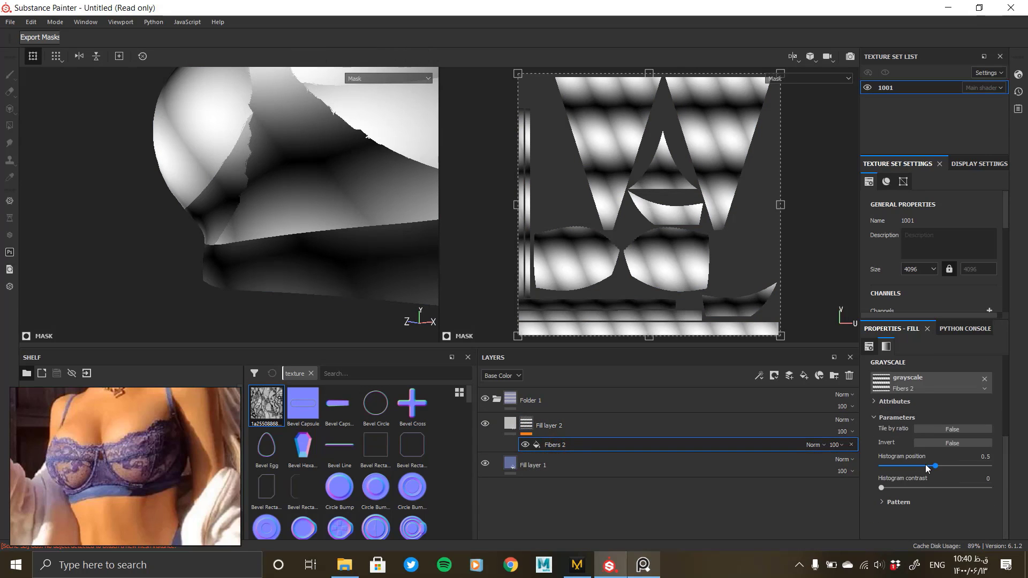
scroll(926, 477, down, 2)
drag(891, 522, 1023, 512)
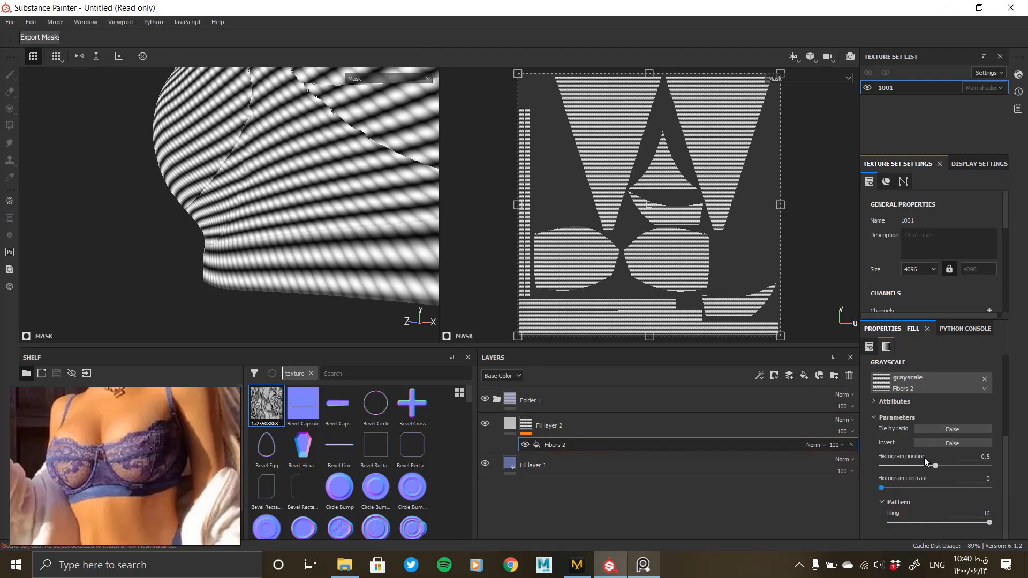
scroll(923, 416, up, 3)
click(932, 390)
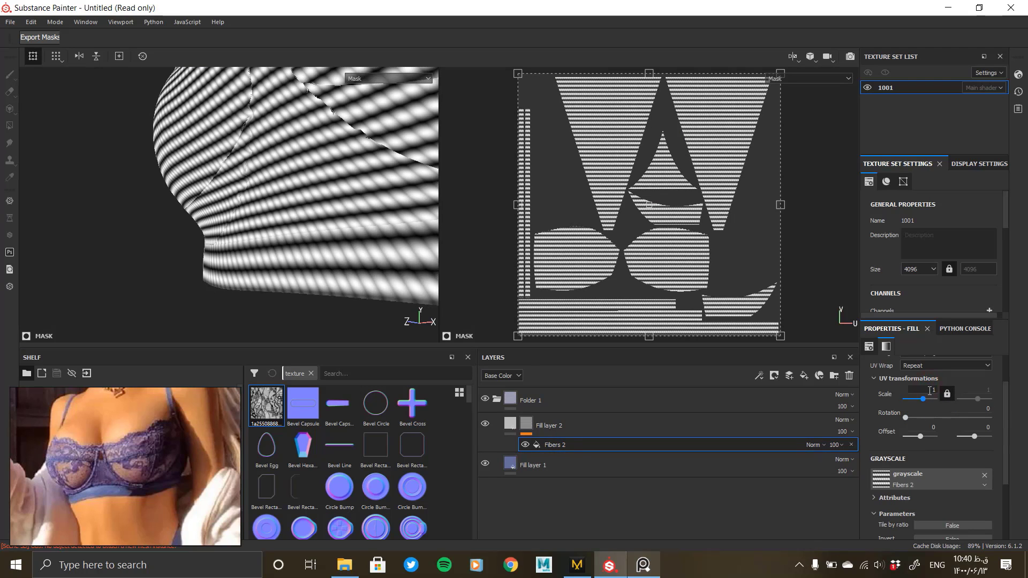
key(Return)
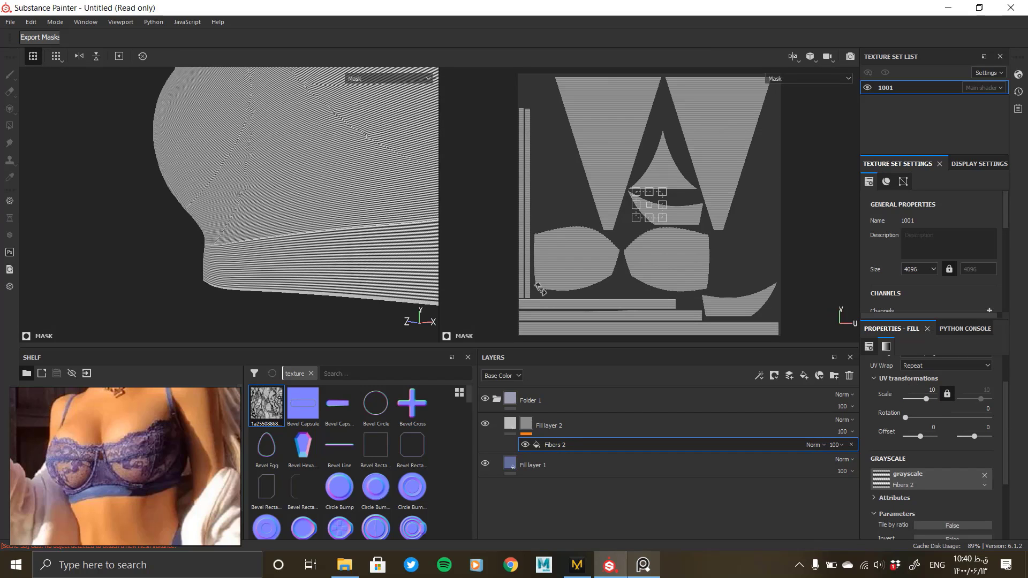
alt+drag(277, 290, 319, 272)
right_click(318, 272)
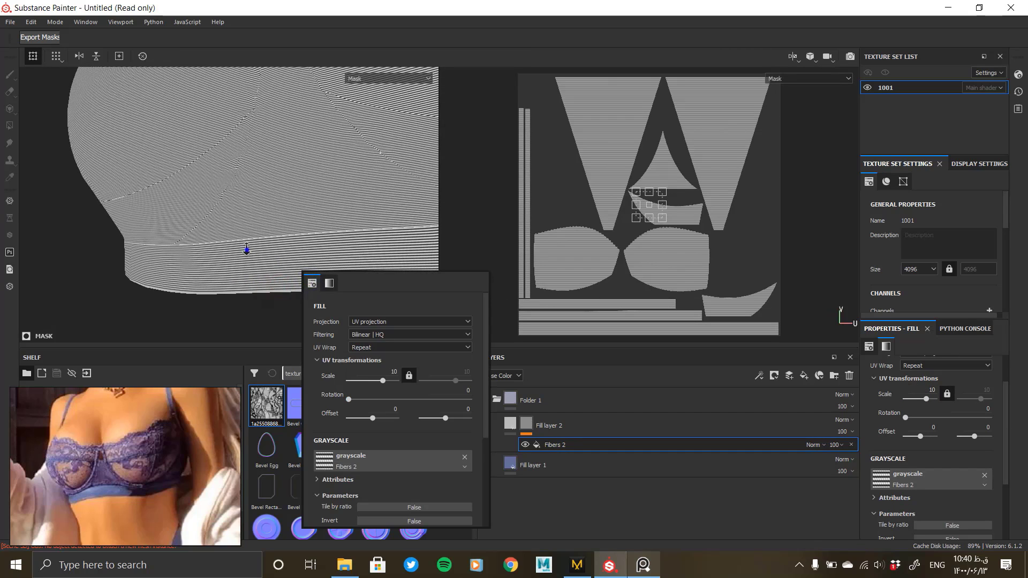
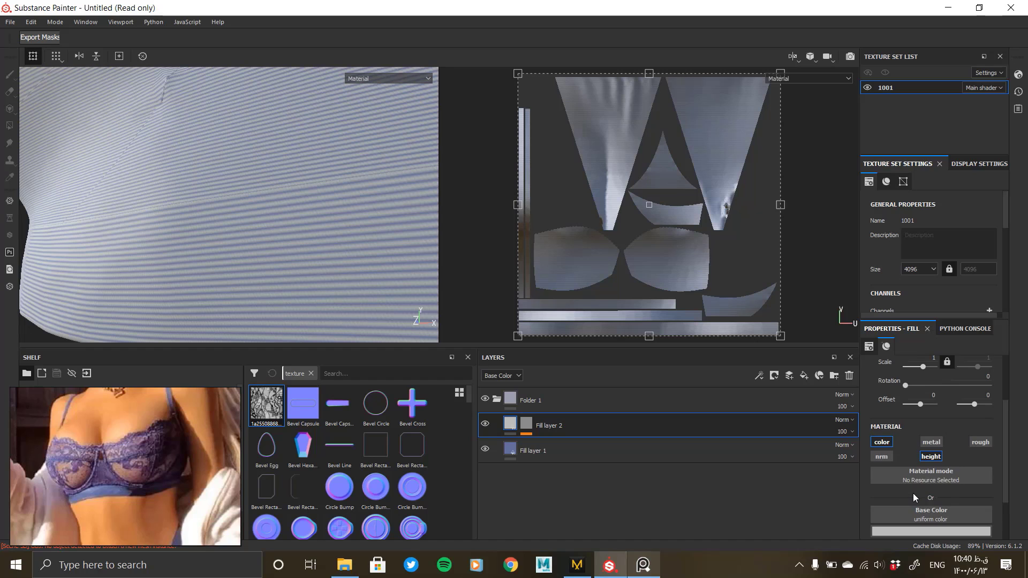
- Set the second fill layer's height to 0.0680 and disable its color channel, leaving only height active
scroll(913, 493, down, 1)
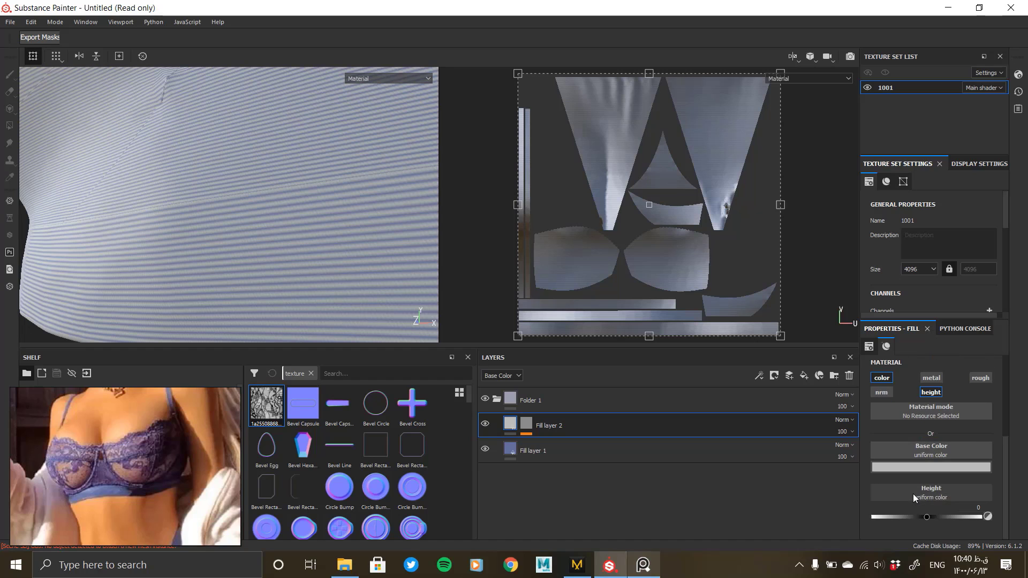
click(928, 517)
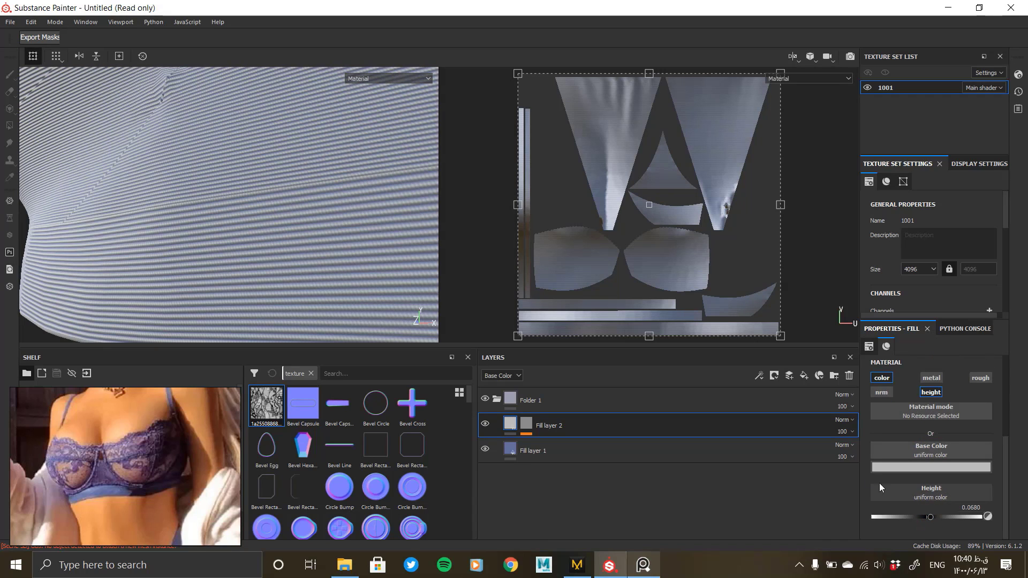
mouse_move(294, 271)
alt+mouse_down()
mouse_move(370, 269)
mouse_move(295, 281)
mouse_move(303, 283)
alt+mouse_up()
alt+right_drag(317, 283, 114, 247)
alt+right_drag(271, 278, 219, 266)
alt+drag(290, 273, 214, 229)
alt+right_drag(213, 229, 53, 228)
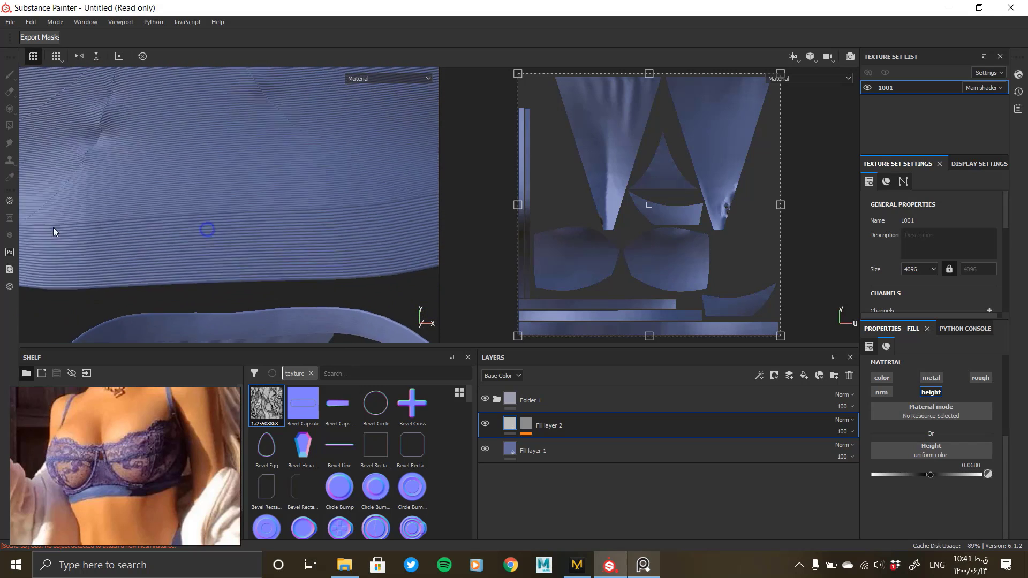
- Examine the ribbed height pattern on the bra's underband and side from several distances and angles
alt+drag(209, 267, 338, 349)
alt+middle_drag(307, 302, 256, 231)
alt+right_drag(257, 231, 321, 279)
alt+right_drag(223, 227, 48, 188)
alt+right_drag(243, 241, 107, 214)
alt+right_drag(323, 277, 374, 299)
alt+drag(204, 208, 276, 204)
alt+middle_drag(276, 205, 189, 198)
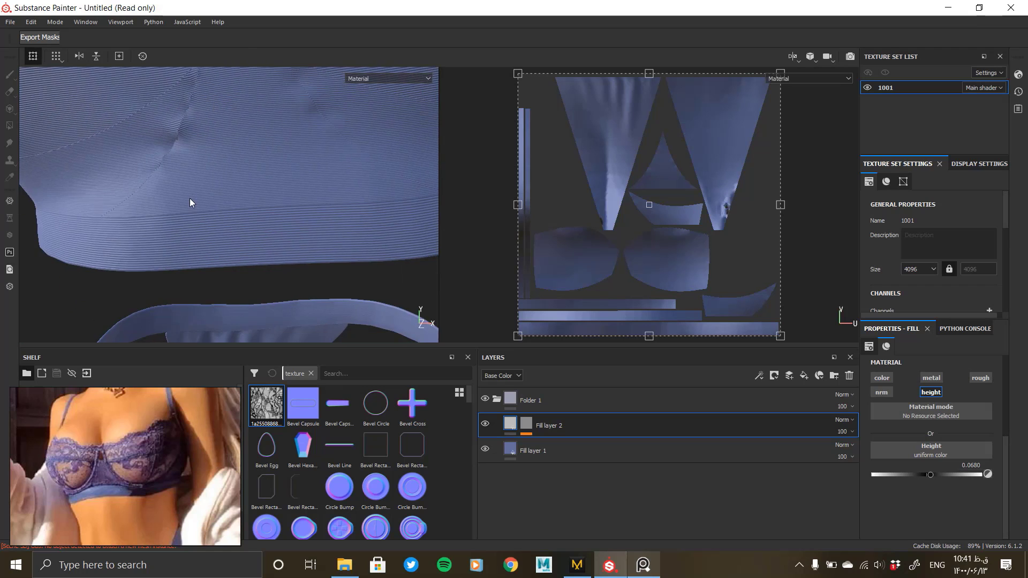
alt+drag(190, 198, 185, 225)
alt+right_drag(155, 240, 226, 258)
alt+drag(226, 263, 155, 332)
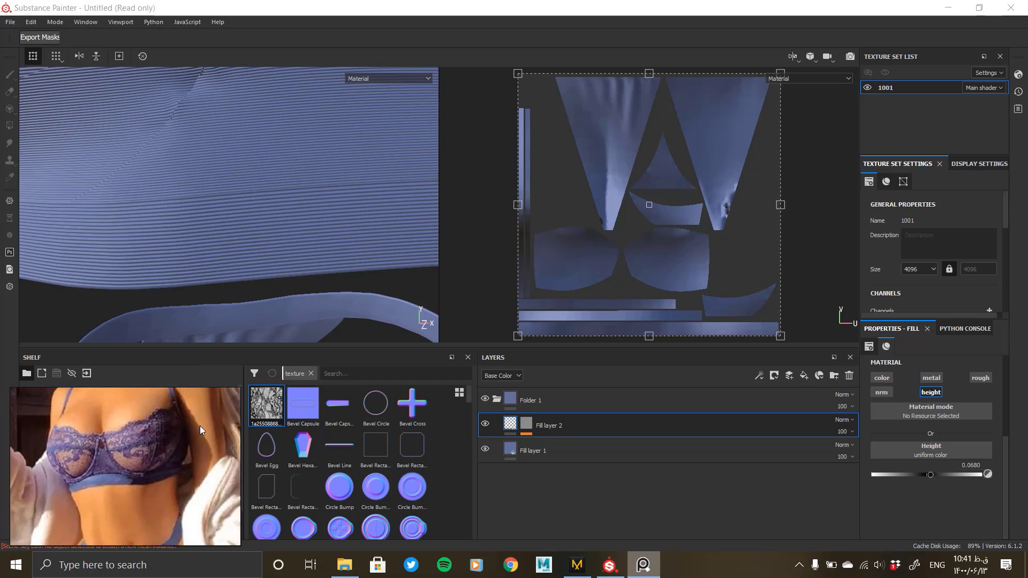
alt+drag(289, 276, 257, 274)
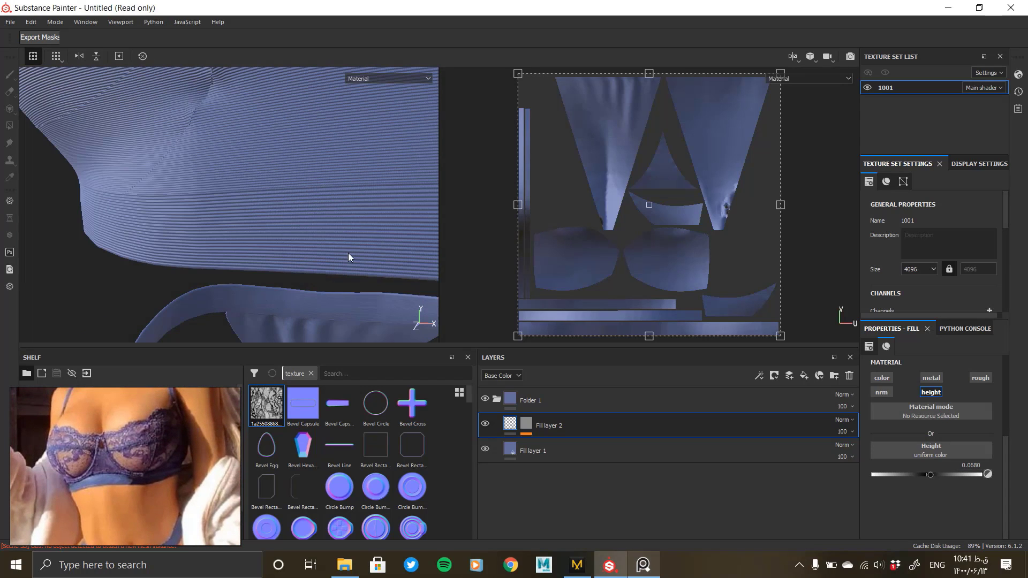
alt+drag(324, 262, 308, 257)
- Add a black mask to the folder that holds both fill layers
alt+right_drag(308, 257, 259, 238)
alt+middle_drag(259, 238, 298, 218)
alt+drag(298, 218, 294, 135)
alt+middle_drag(294, 135, 280, 262)
click(557, 401)
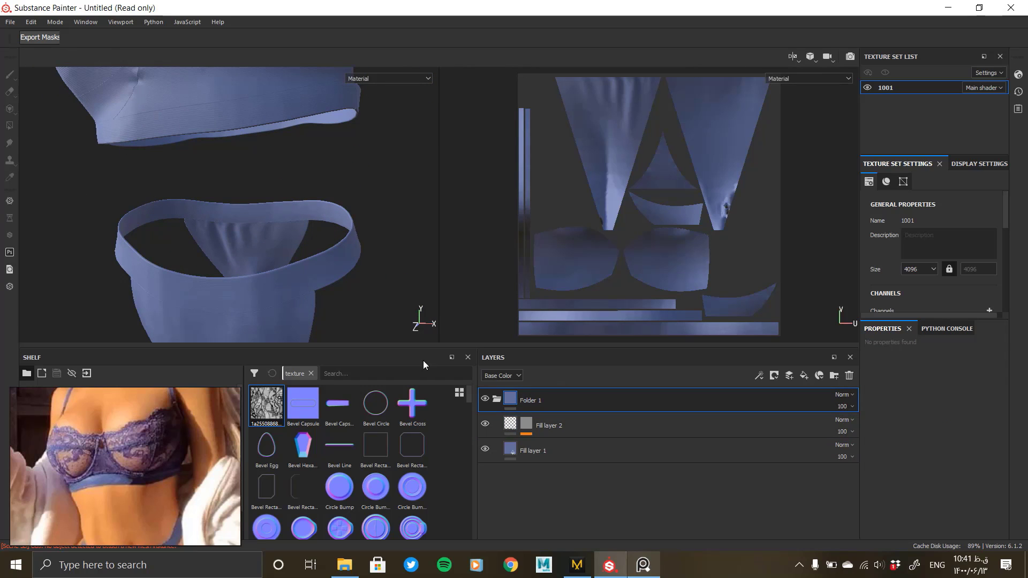
right_click(516, 398)
click(567, 217)
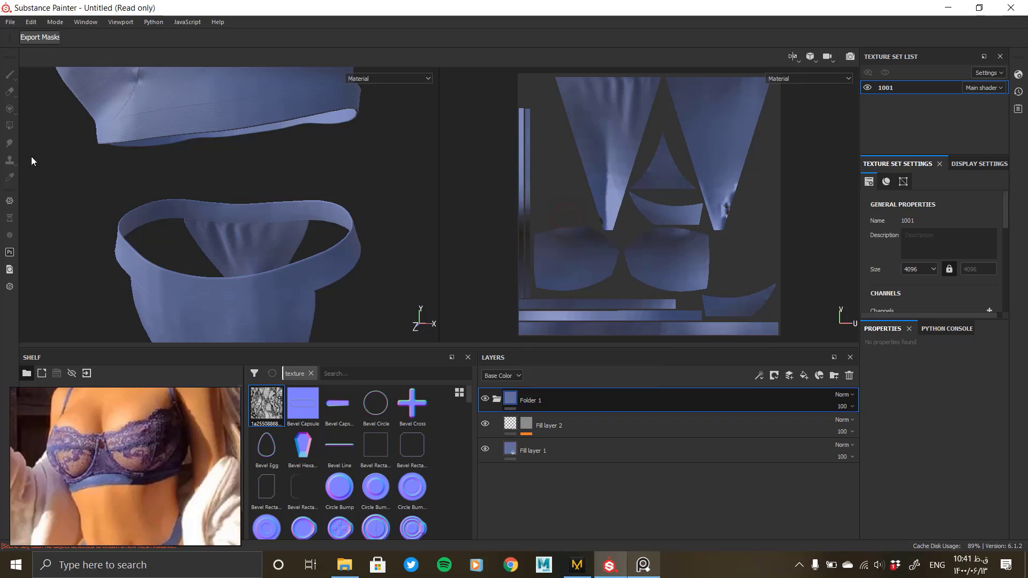
- With Polygon Fill in UV chunk mode, reveal the folder on the panty waistband, bra underband and shoulder straps
click(9, 126)
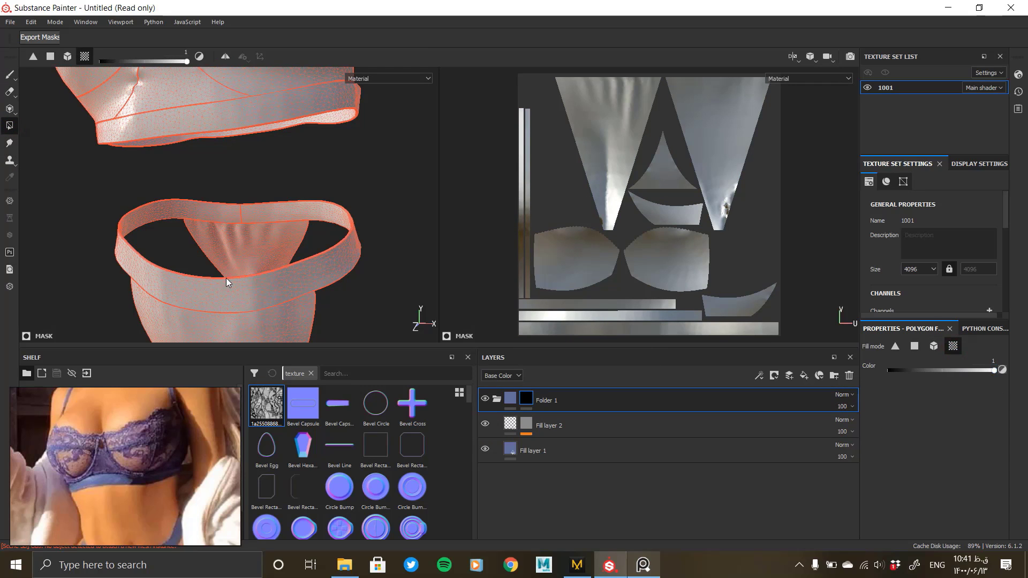
click(345, 247)
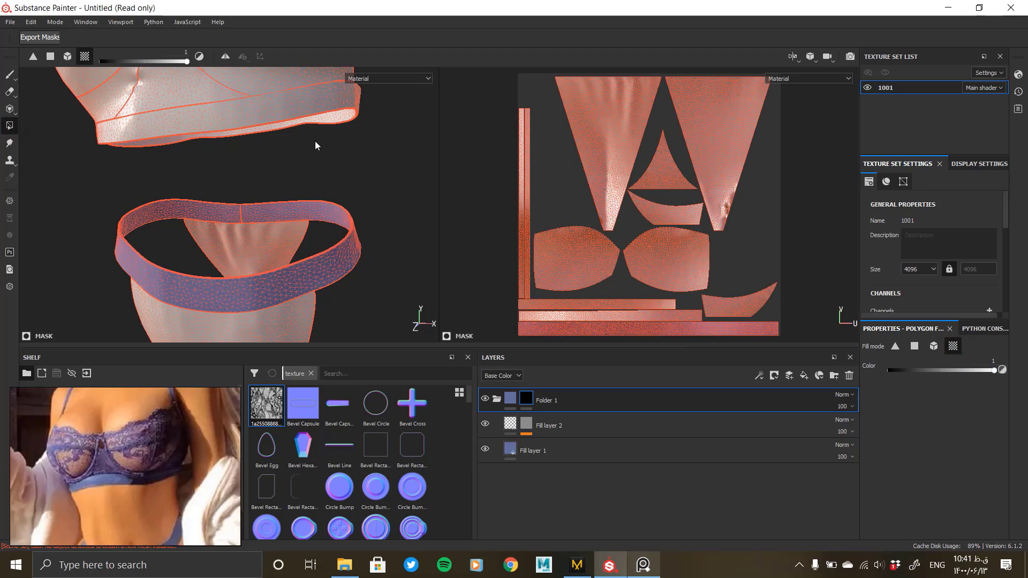
click(310, 107)
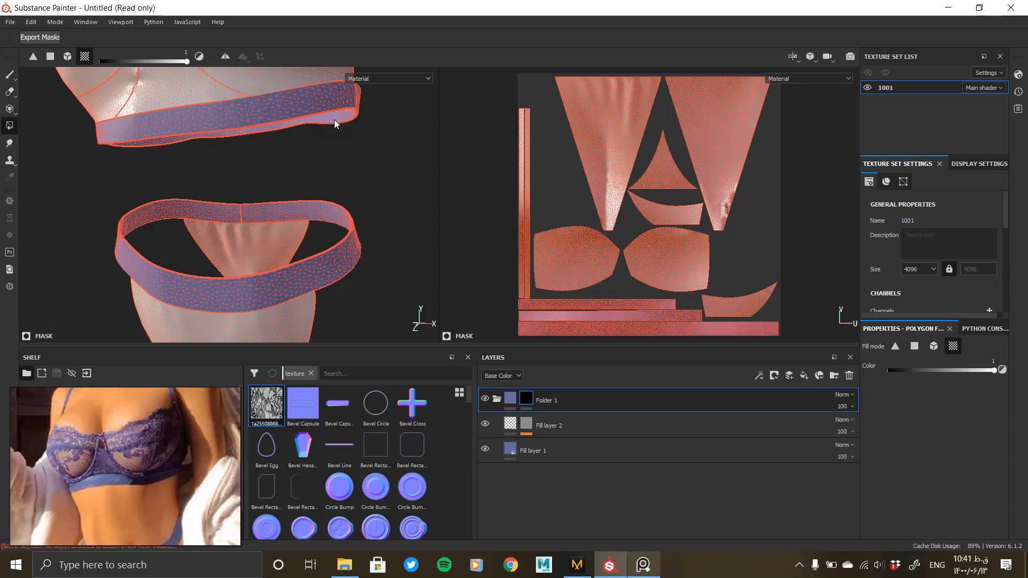
alt+drag(334, 122, 346, 332)
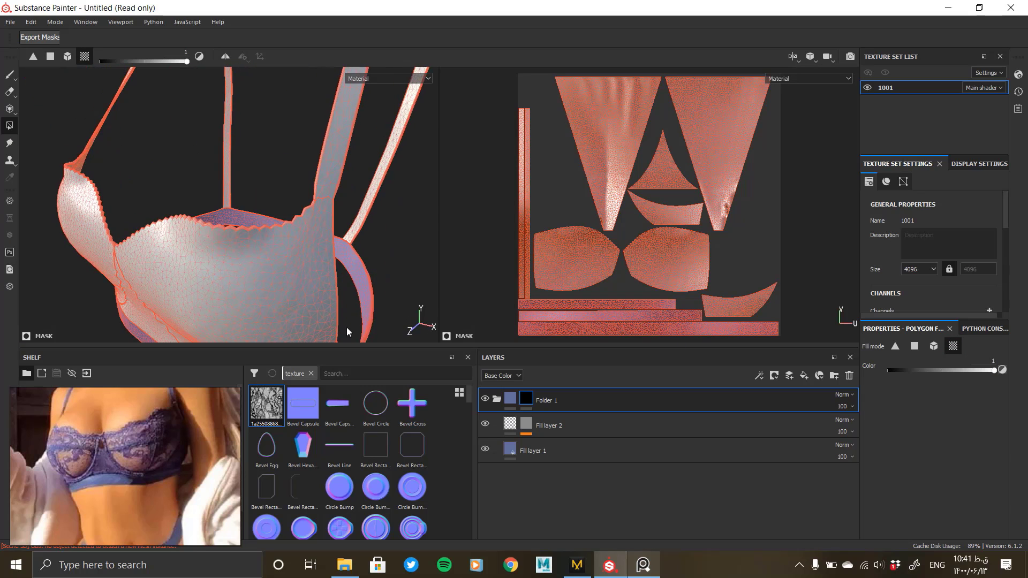
click(329, 173)
click(97, 132)
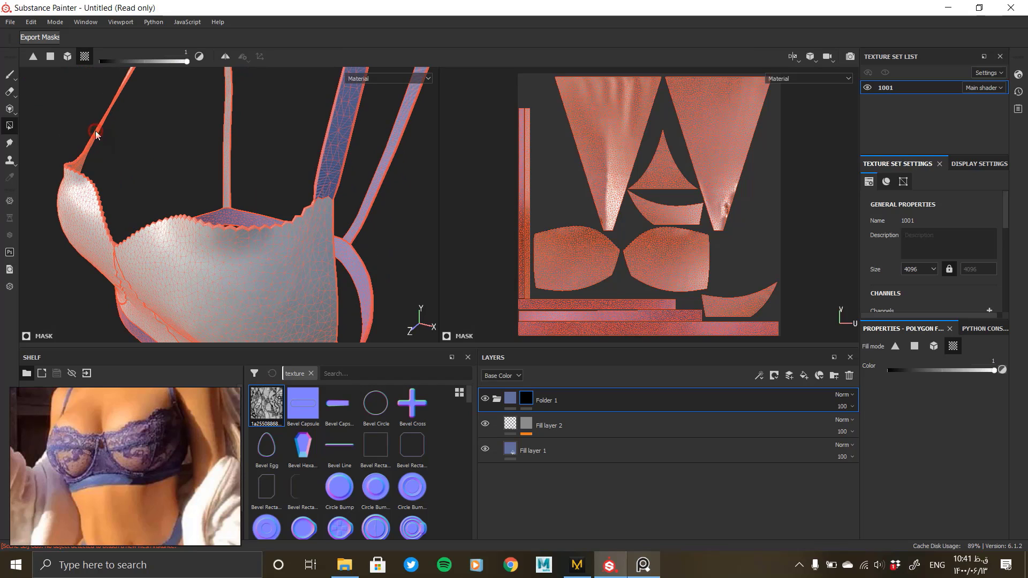
- Inspect the masked ribbing on the back band and shoulder straps, up close and from around the bra
alt+drag(102, 144, 299, 178)
alt+right_drag(298, 178, 236, 188)
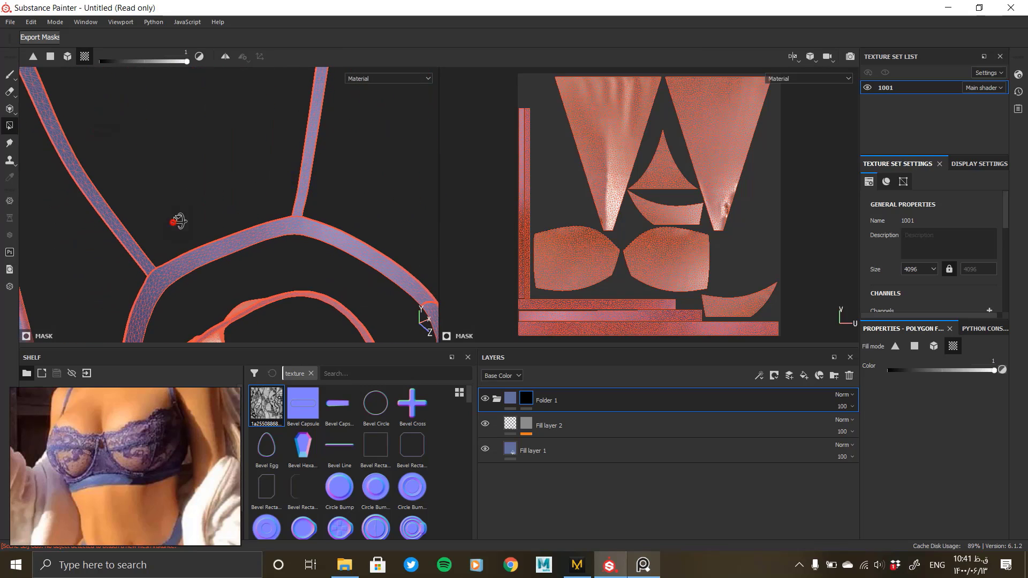
alt+drag(178, 220, 257, 233)
alt+right_drag(257, 234, 214, 228)
alt+drag(270, 222, 203, 299)
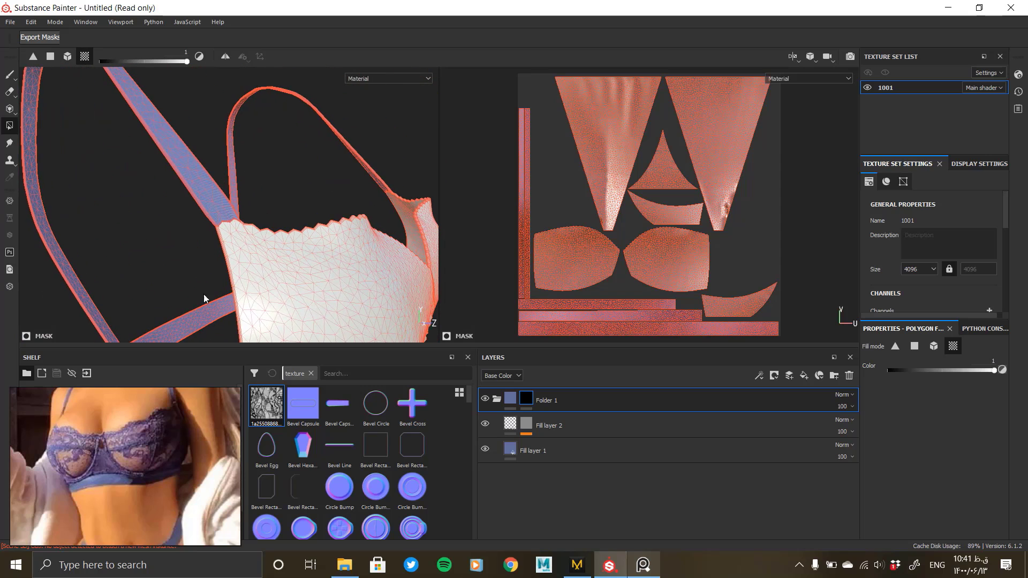
alt+right_drag(201, 187, 28, 179)
right_click(316, 398)
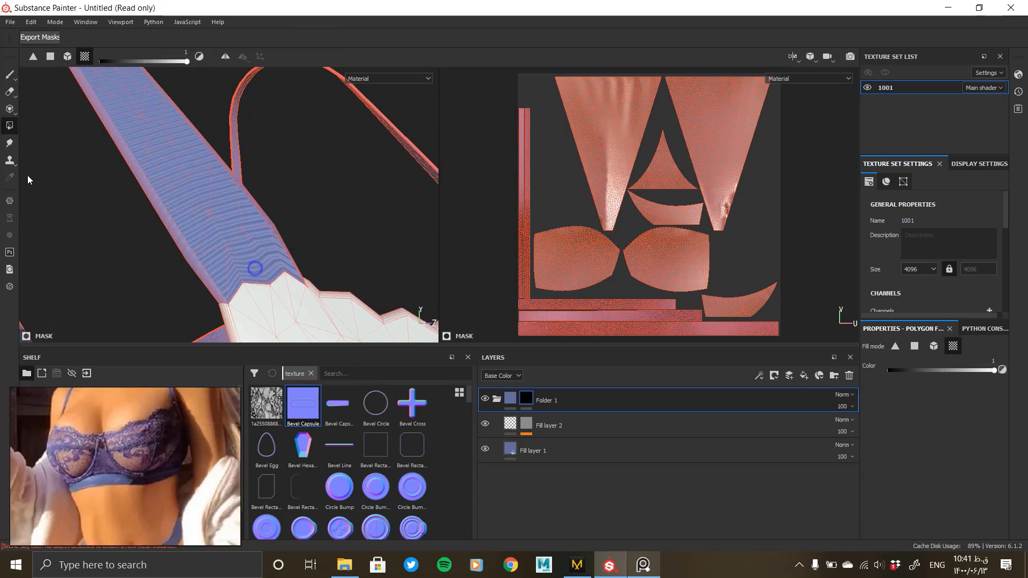
alt+right_drag(259, 279, 107, 214)
alt+drag(248, 239, 254, 268)
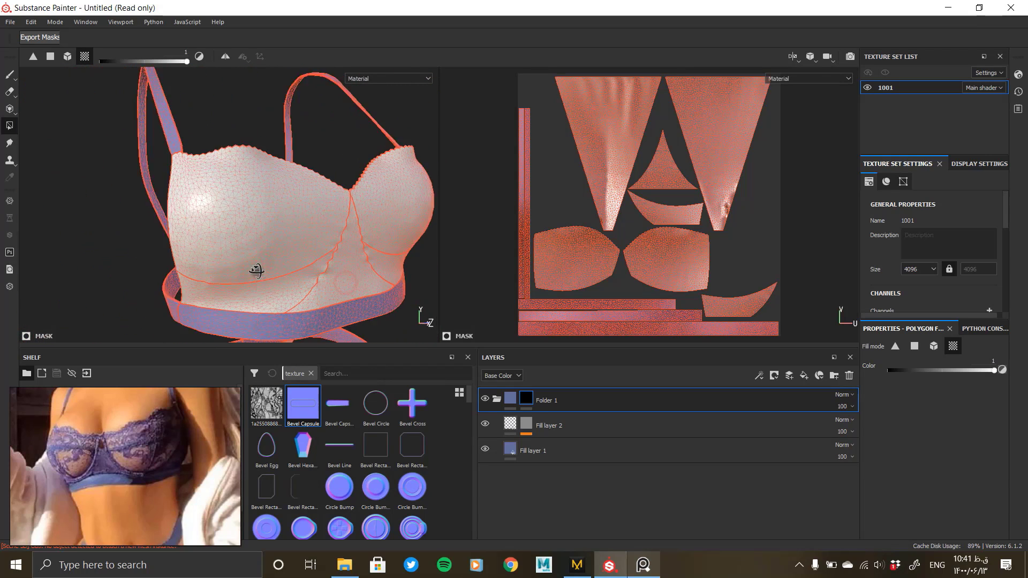
- Reveal the ribbed folder on the bra's centre panel and lower cup panels in the folder mask
scroll(236, 268, up, 2)
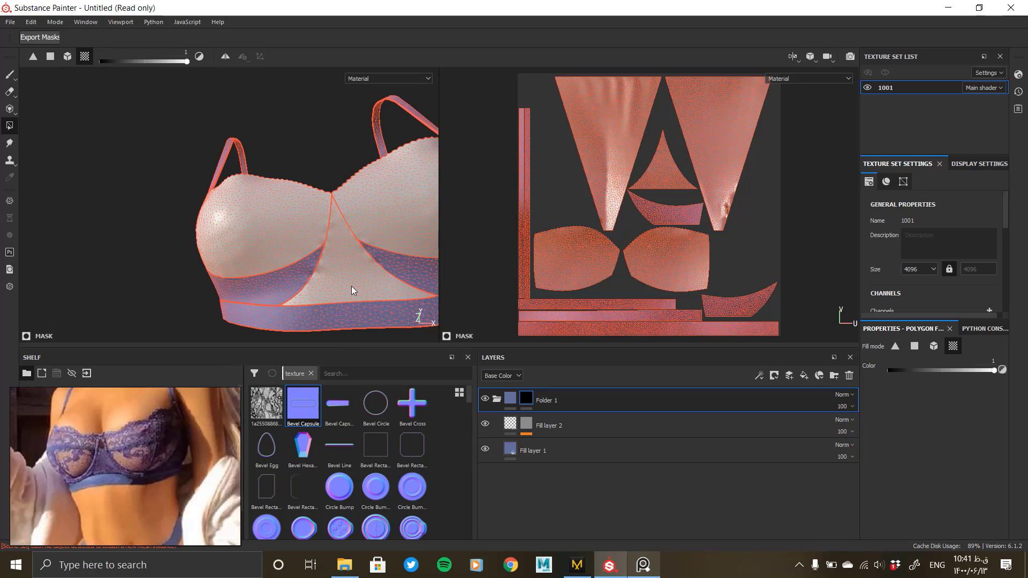
alt+drag(349, 282, 321, 225)
alt+drag(268, 252, 316, 279)
click(509, 402)
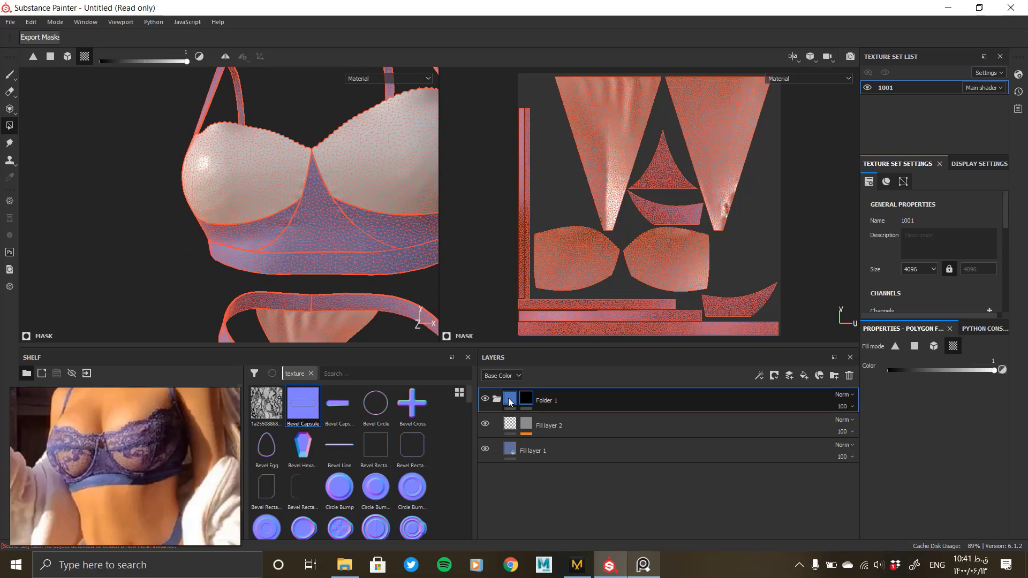
click(511, 402)
- Examine the masked panels on both garment pieces and the ribbing around the bra's centre seams up close
alt+drag(250, 270, 289, 251)
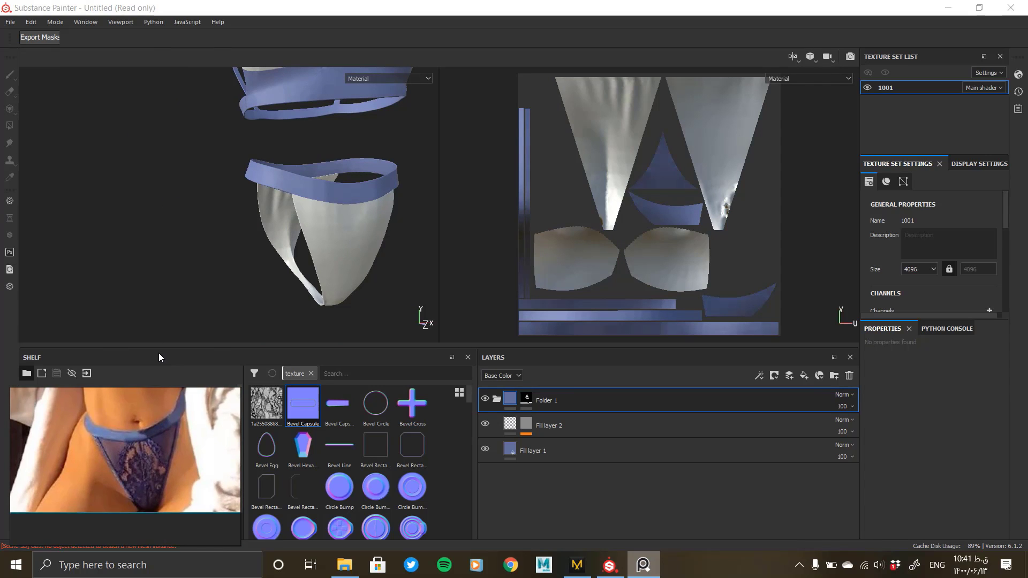
alt+drag(299, 279, 251, 203)
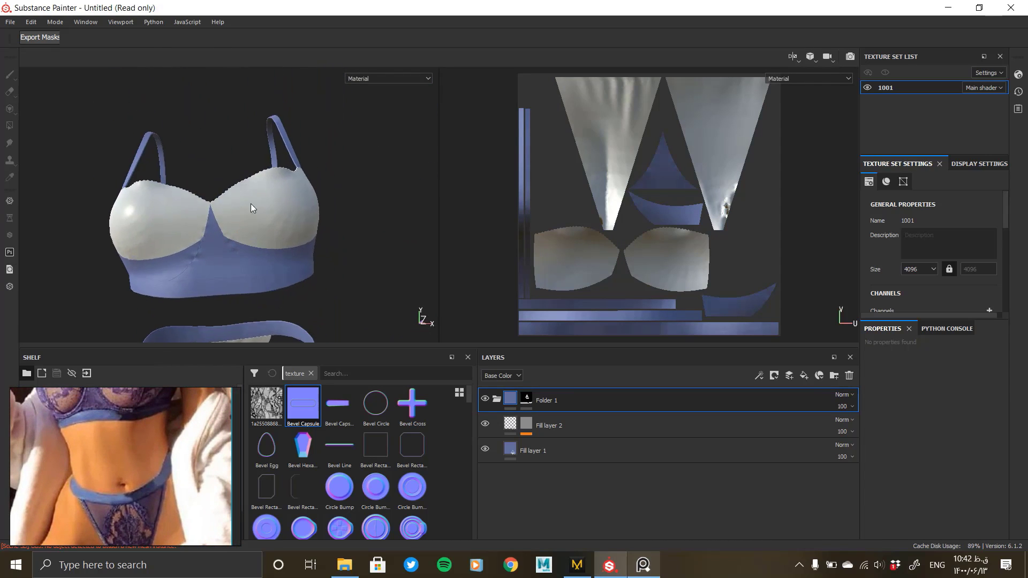
alt+right_drag(248, 174, 204, 222)
alt+drag(204, 223, 227, 232)
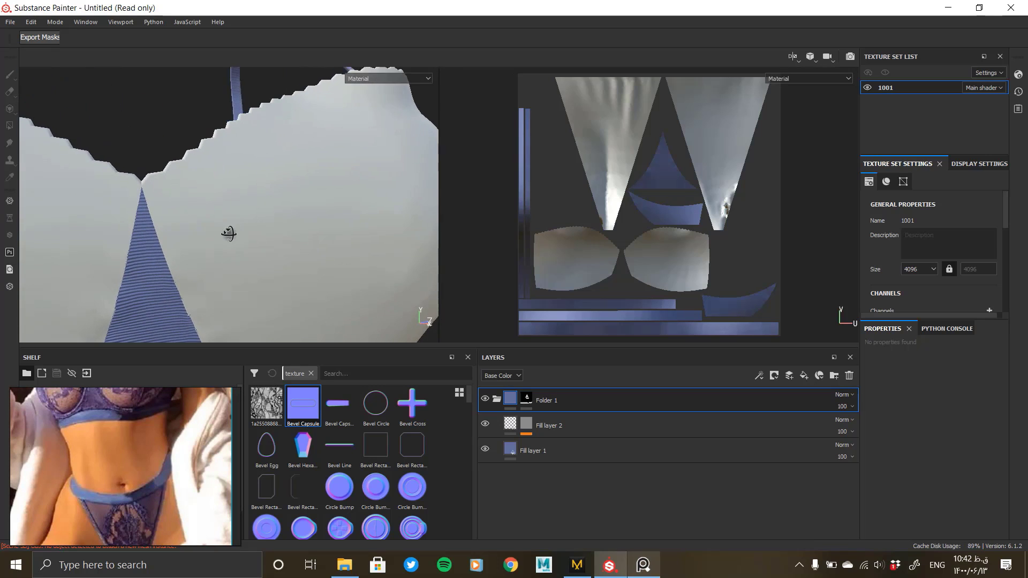
alt+right_drag(223, 232, 242, 216)
alt+middle_drag(182, 219, 315, 100)
alt+right_drag(284, 168, 331, 202)
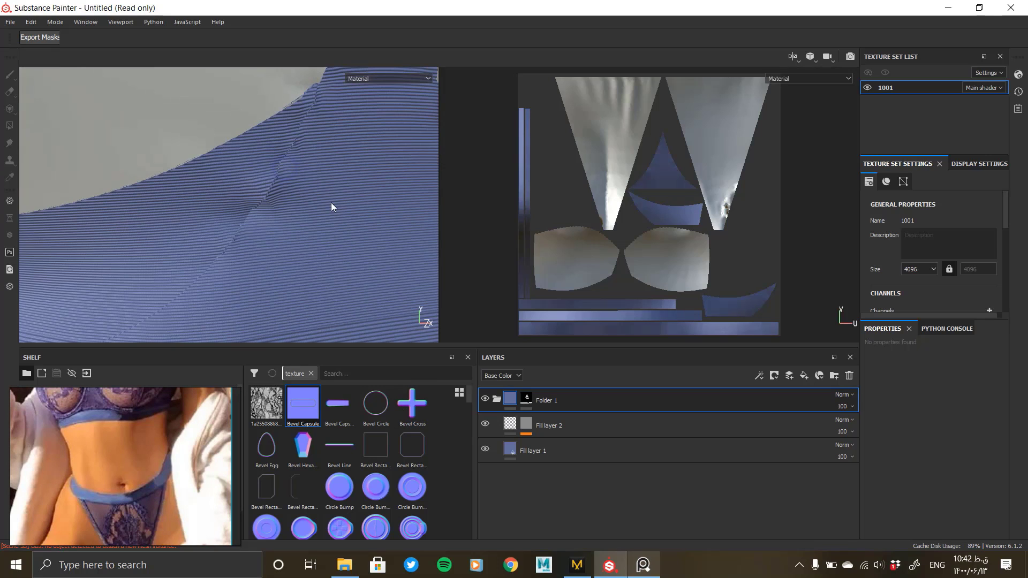
- Add a Warp filter above the Fibers 2 fill in Fill layer 2's mask, with intensity 0.3
click(525, 424)
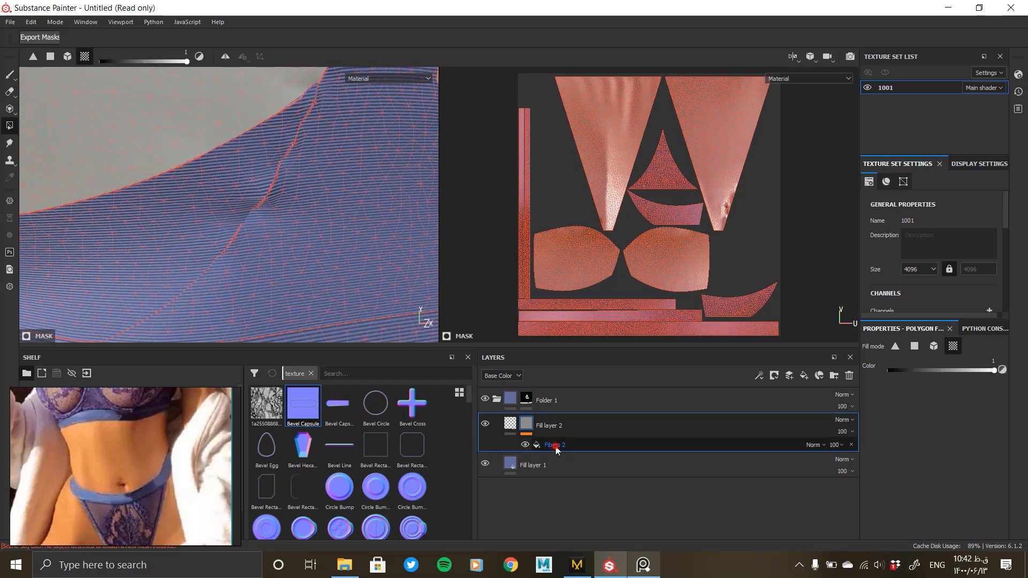
click(555, 446)
right_click(564, 432)
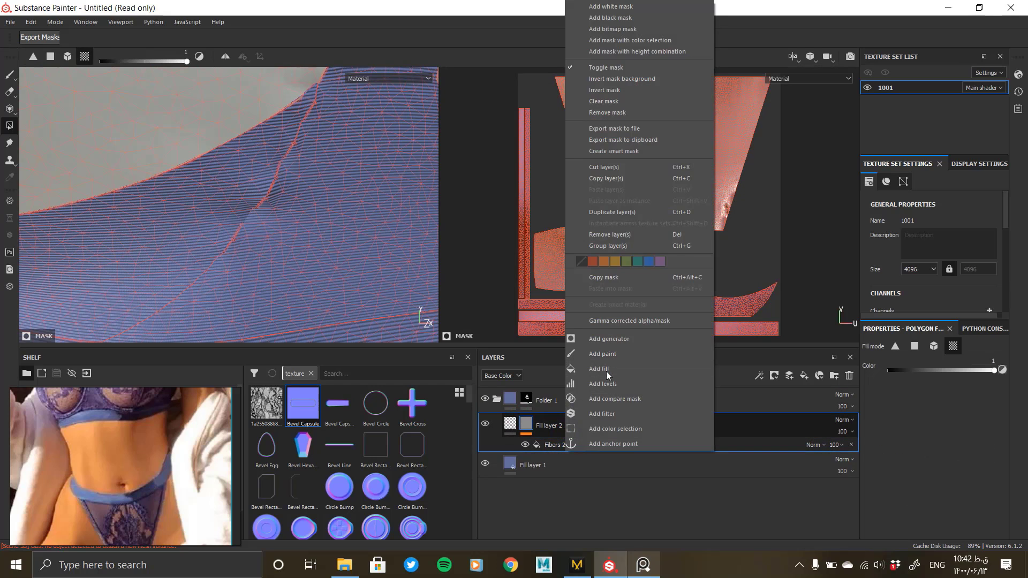
click(603, 414)
click(934, 362)
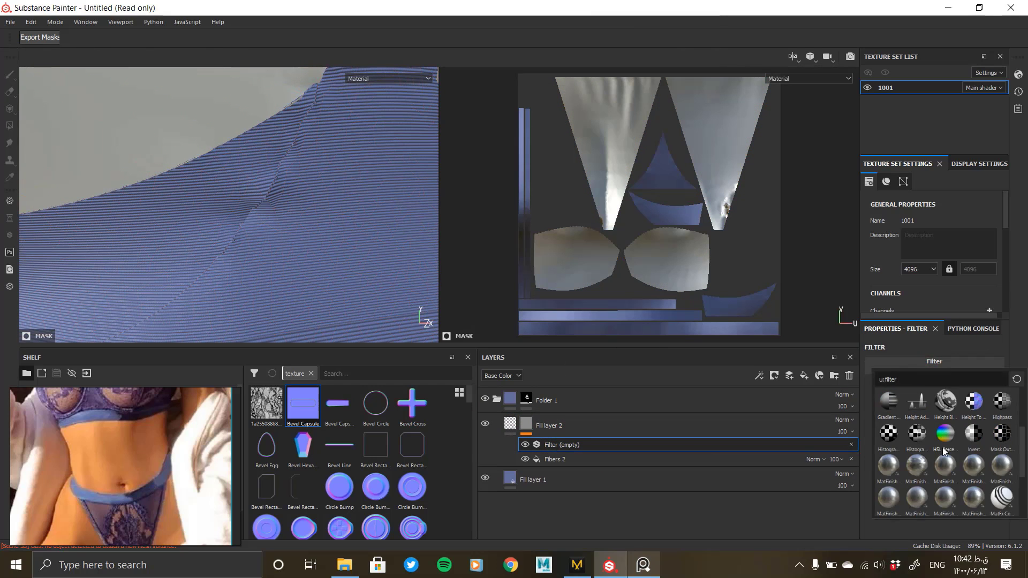
click(1001, 497)
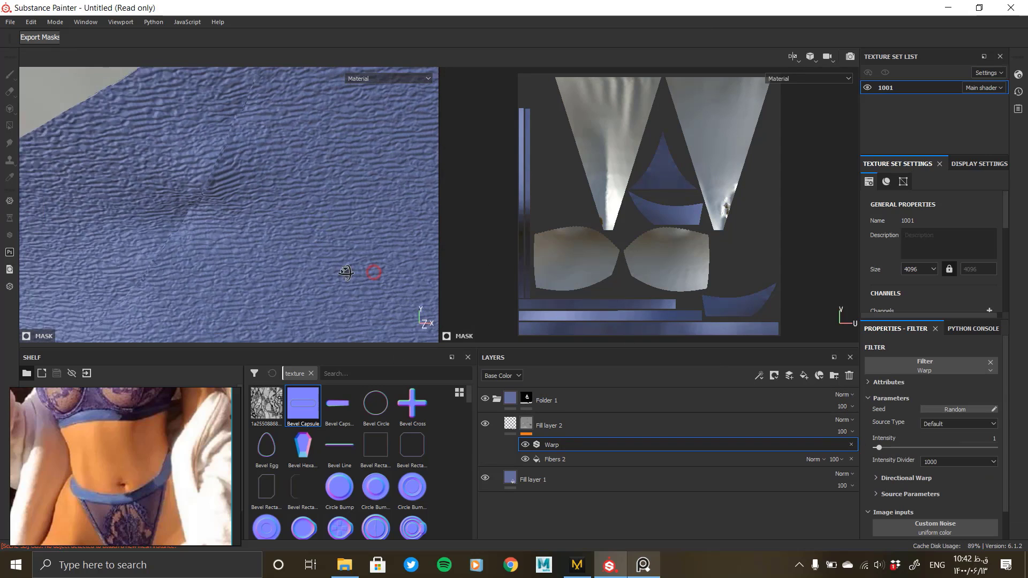
key(Return)
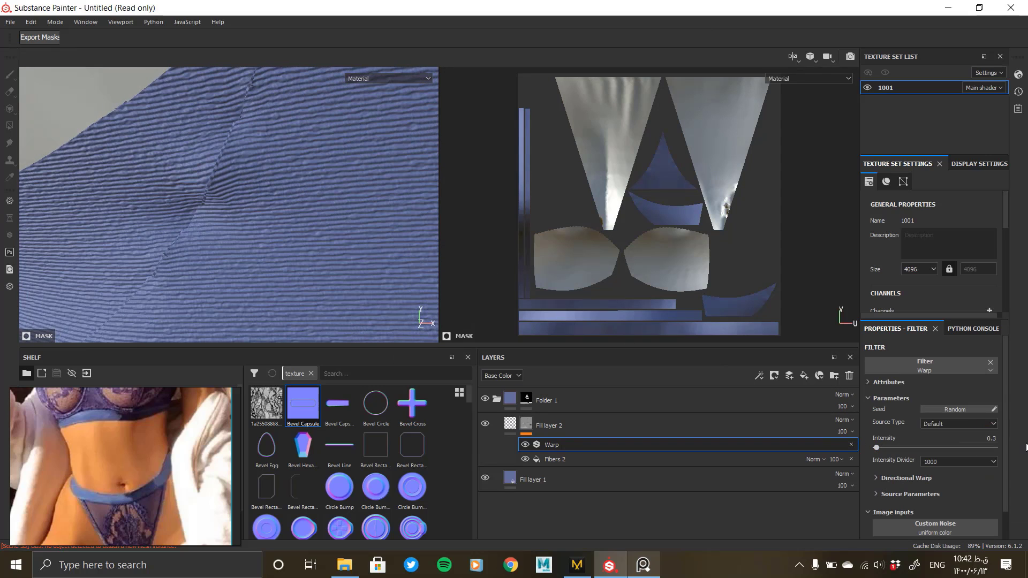
- Add a fill layer above Fill layer 2 in the folder, with only the roughness channel enabled
click(510, 424)
alt+right_drag(372, 278, 298, 299)
alt+middle_drag(298, 299, 230, 223)
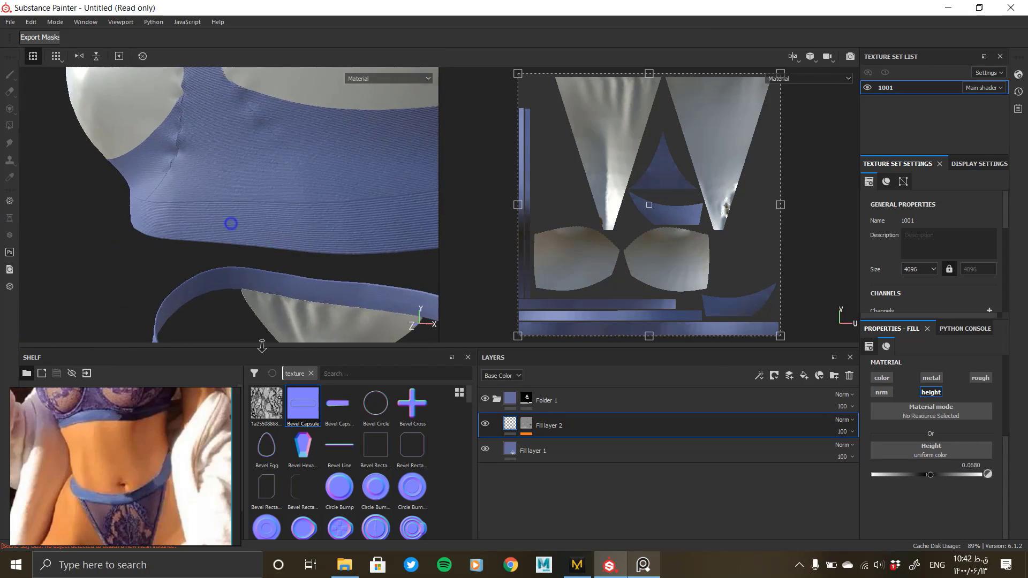
alt+right_drag(230, 222, 304, 221)
alt+drag(304, 221, 270, 226)
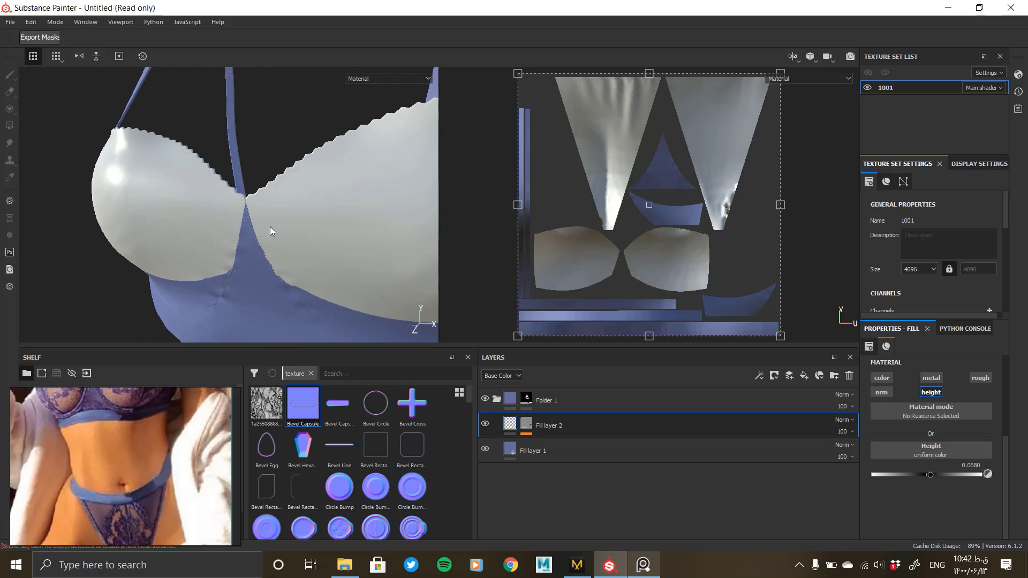
click(566, 404)
click(587, 426)
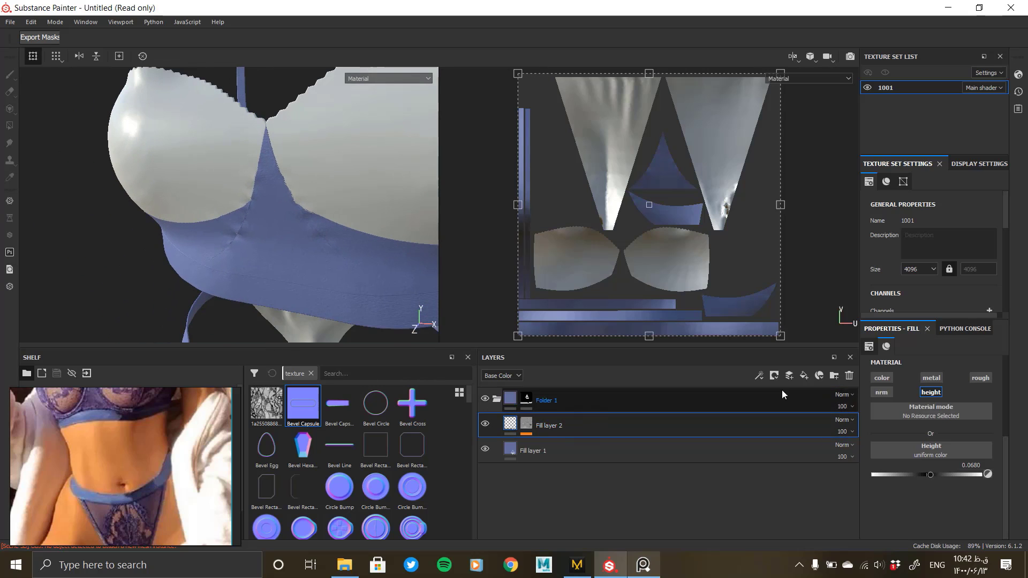
click(804, 375)
click(930, 392)
click(884, 393)
click(883, 378)
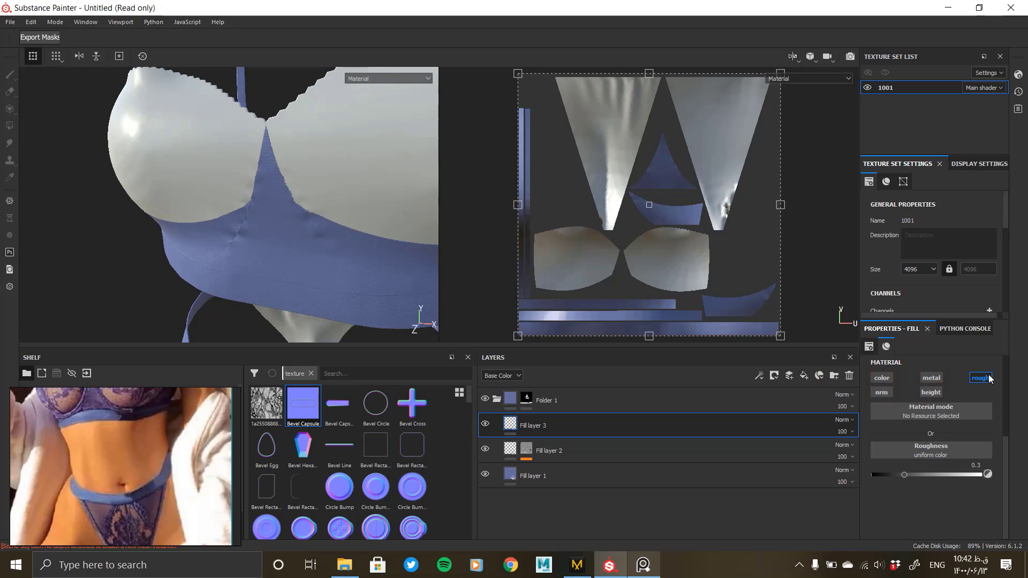
- Give the roughness layer a black mask containing a fill that uses the BnW Spots 2 texture
right_click(521, 426)
click(557, 114)
right_click(526, 424)
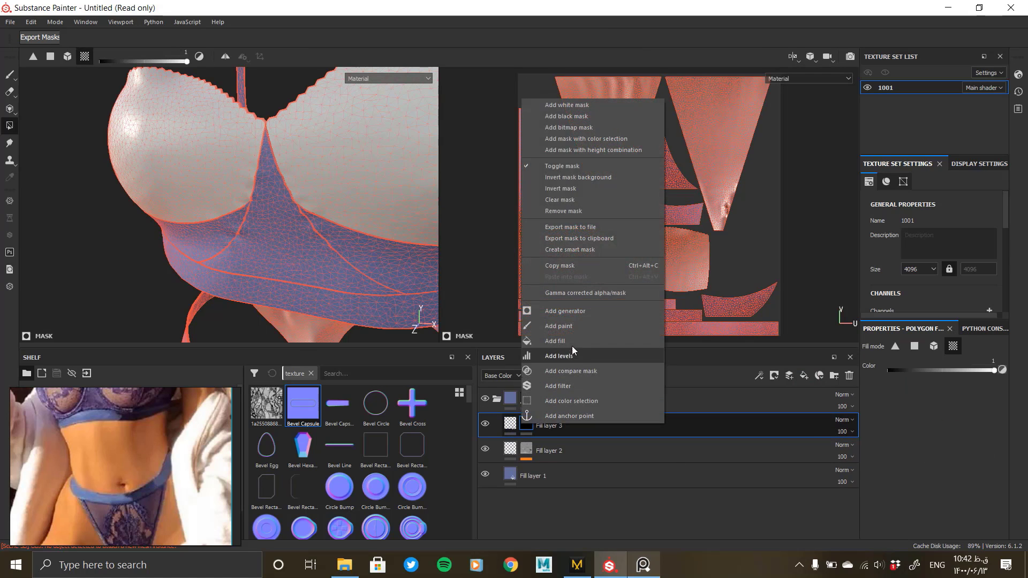
click(568, 341)
click(930, 376)
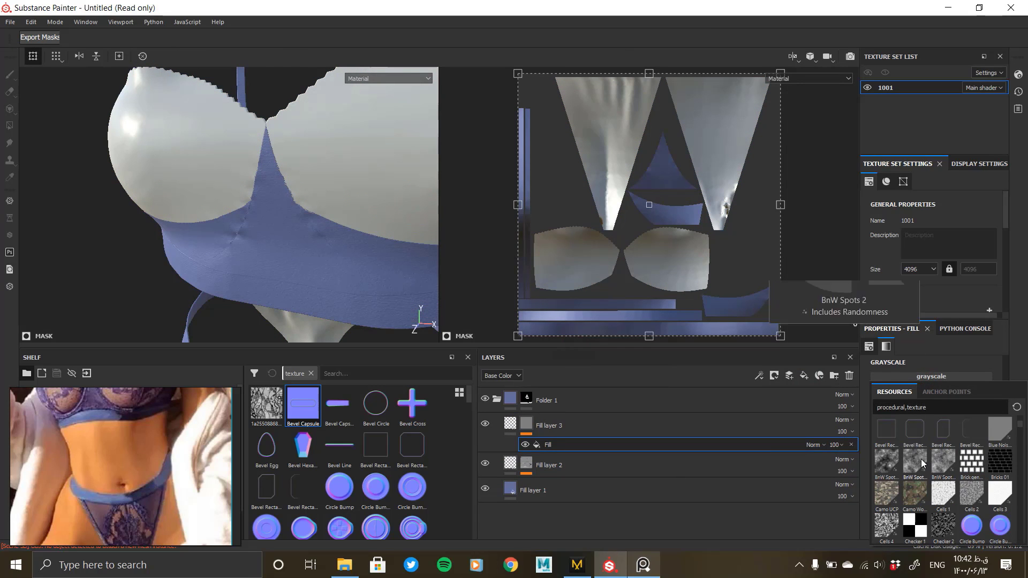
click(916, 461)
click(526, 421)
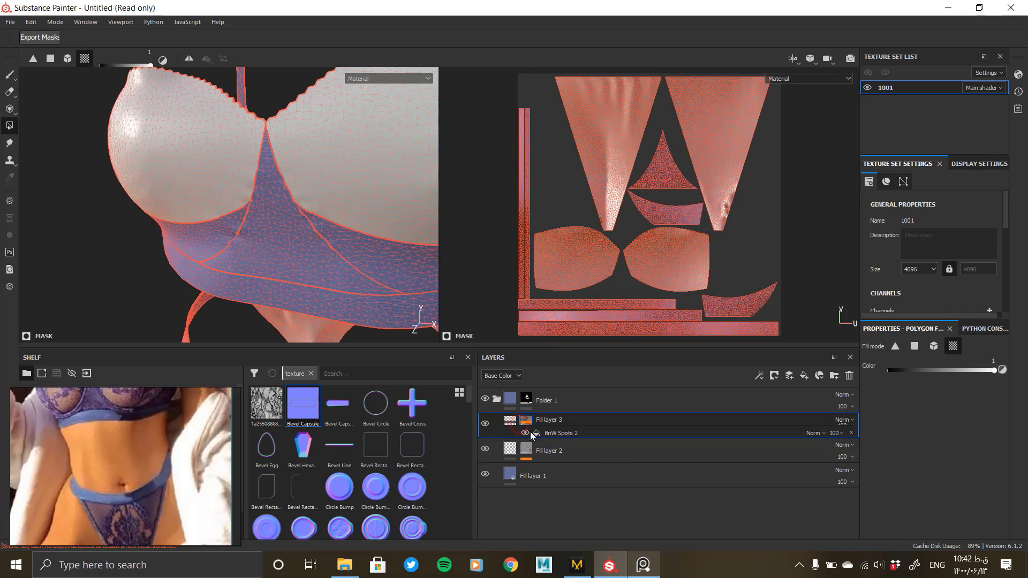
click(551, 445)
- Set the spotted layer's roughness to about 0.41, comparing the effect on the bra from several angles
click(509, 423)
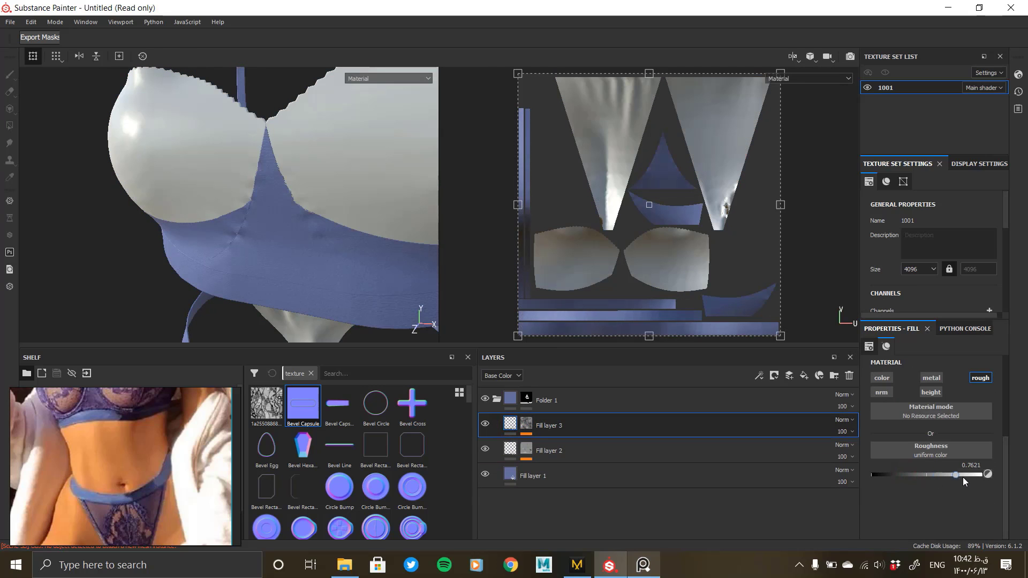
alt+drag(338, 300, 455, 231)
drag(925, 474, 904, 465)
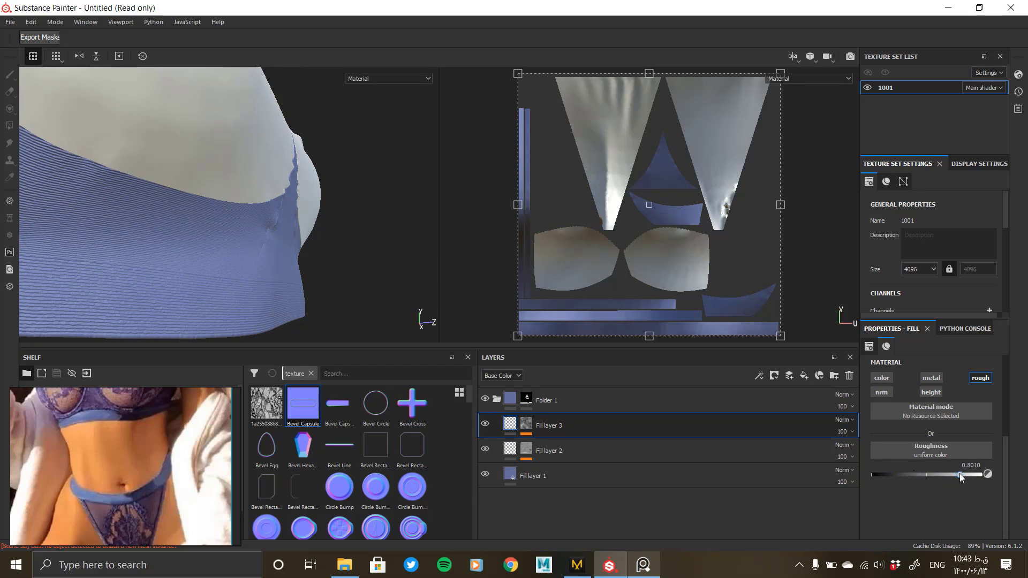
mouse_move(915, 473)
mouse_down()
mouse_move(936, 474)
mouse_move(916, 472)
mouse_up()
alt+drag(138, 222, 467, 416)
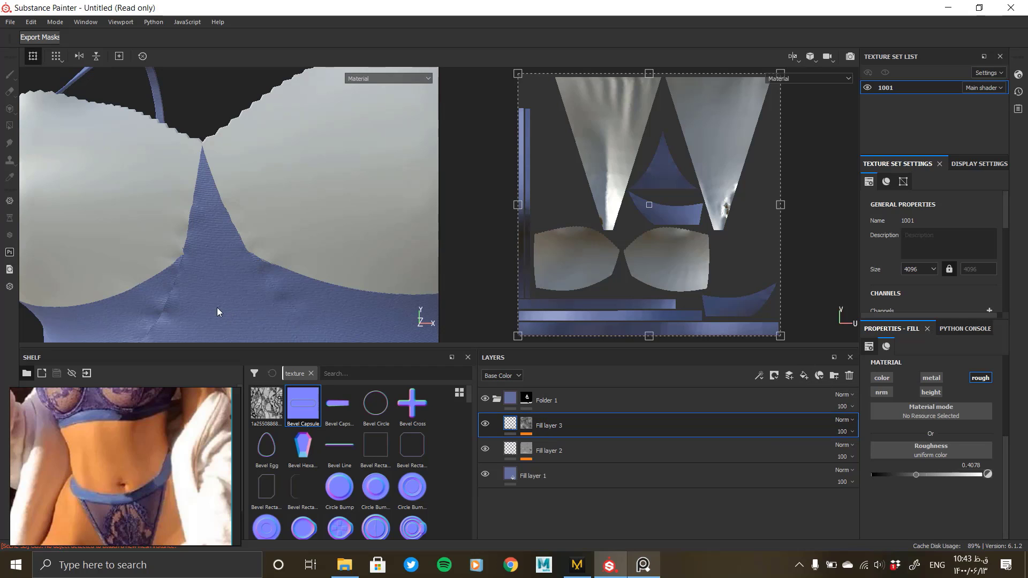
alt+right_drag(294, 305, 48, 257)
alt+drag(286, 248, 218, 250)
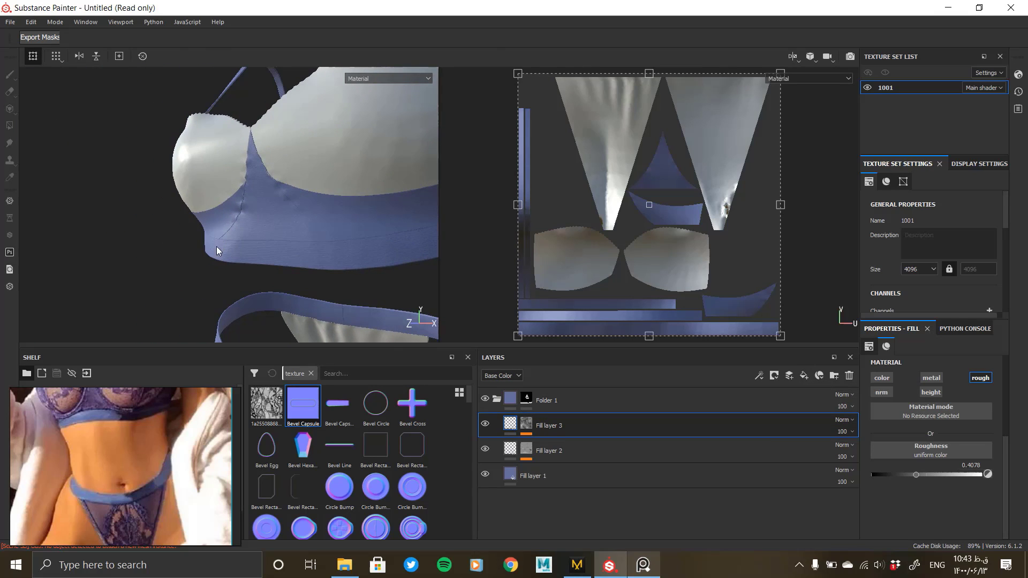
- Remove the bra's centre panel and lower cup panels from the folder mask using fill colour 0
click(526, 400)
click(325, 206)
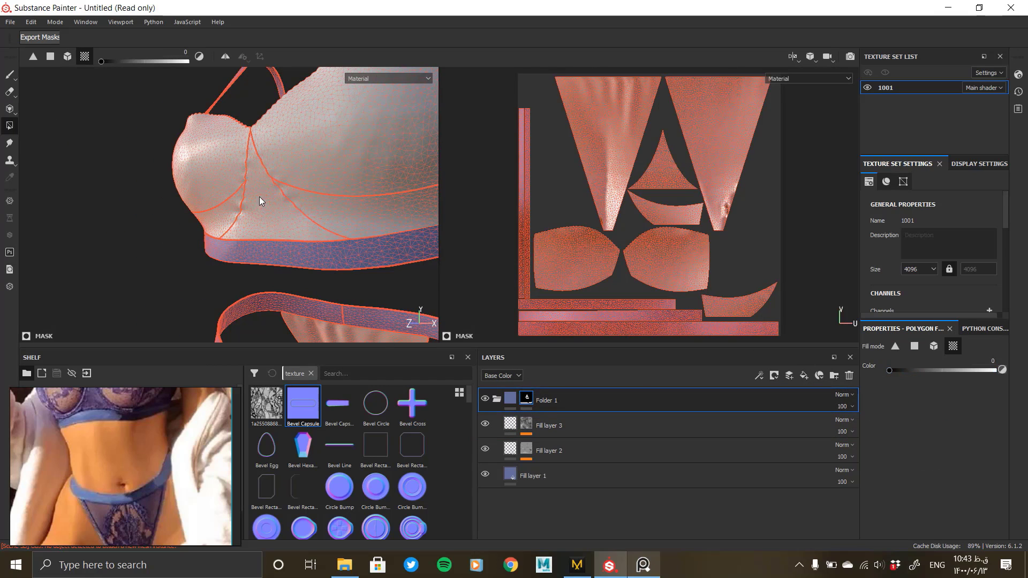
right_click(526, 399)
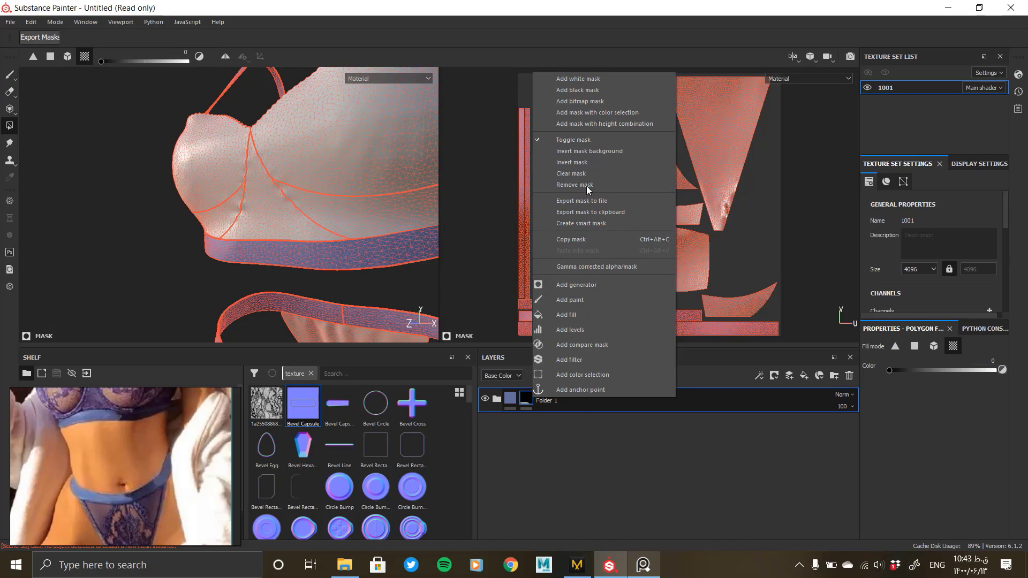
- Duplicate the ribbed folder, clear the copy's mask and reveal the copy on the bra's centre and lower cup panels
right_click(576, 400)
click(619, 212)
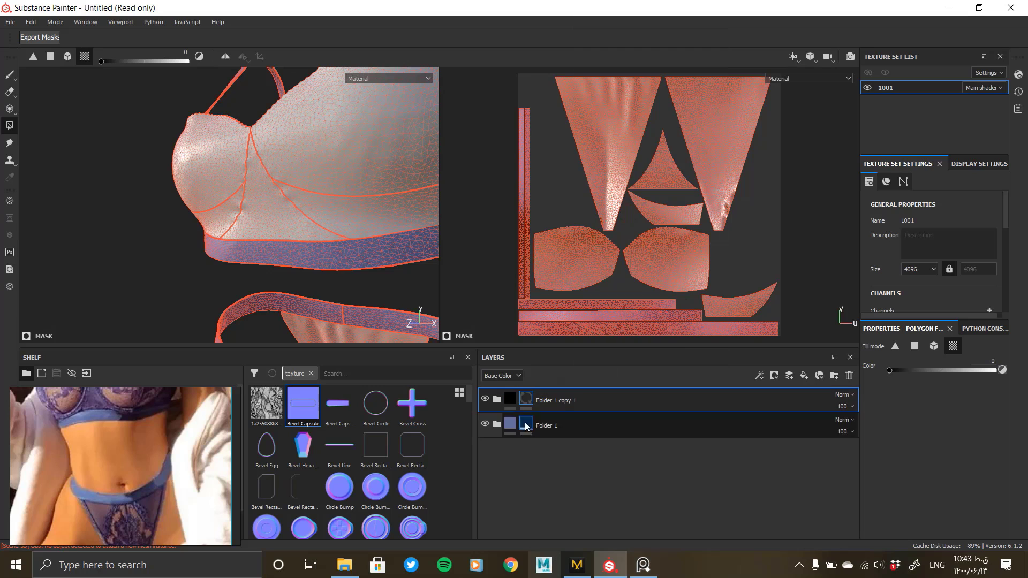
right_click(527, 400)
click(583, 180)
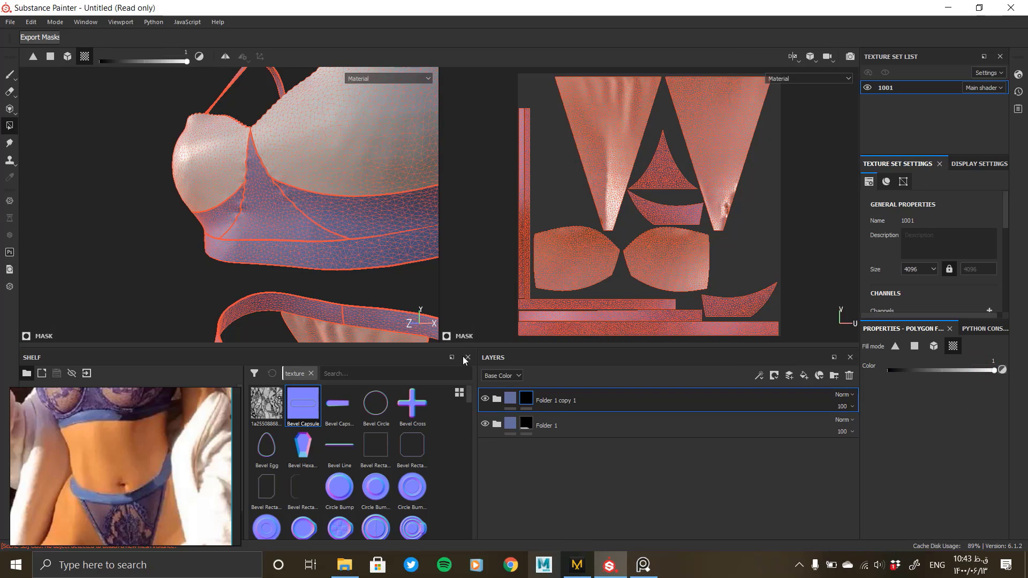
- Darken the base colour of Fill layer 1 in the folder copy to a brightness value of about 0.19
click(496, 400)
click(547, 474)
click(950, 467)
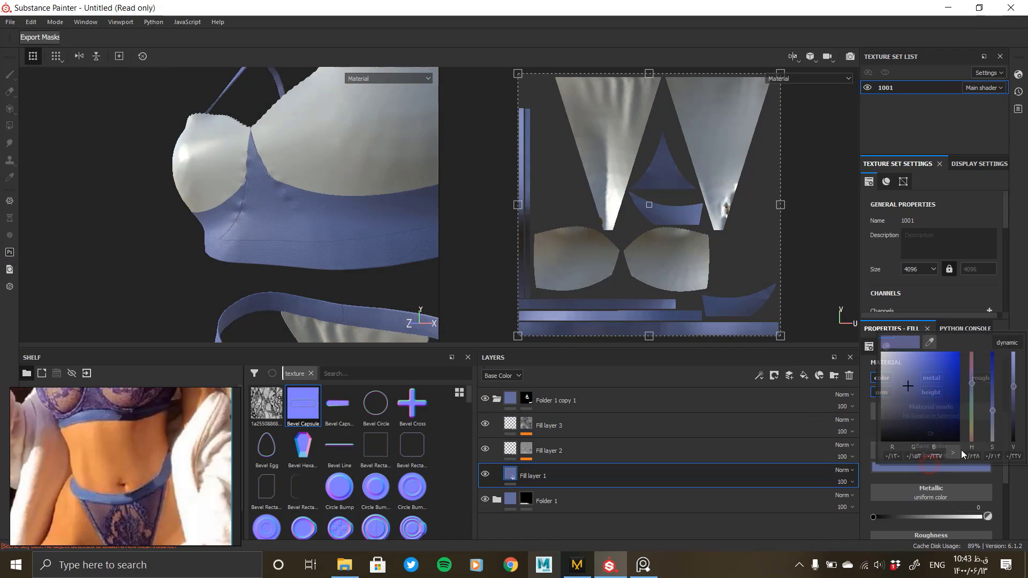
click(1014, 400)
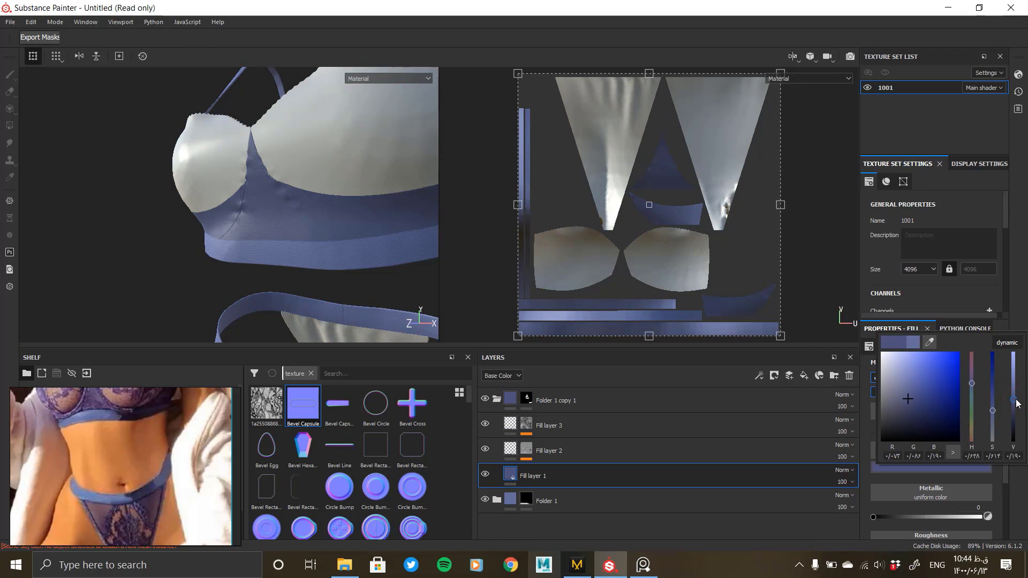
alt+drag(278, 276, 306, 276)
scroll(306, 276, down, 3)
scroll(275, 276, up, 4)
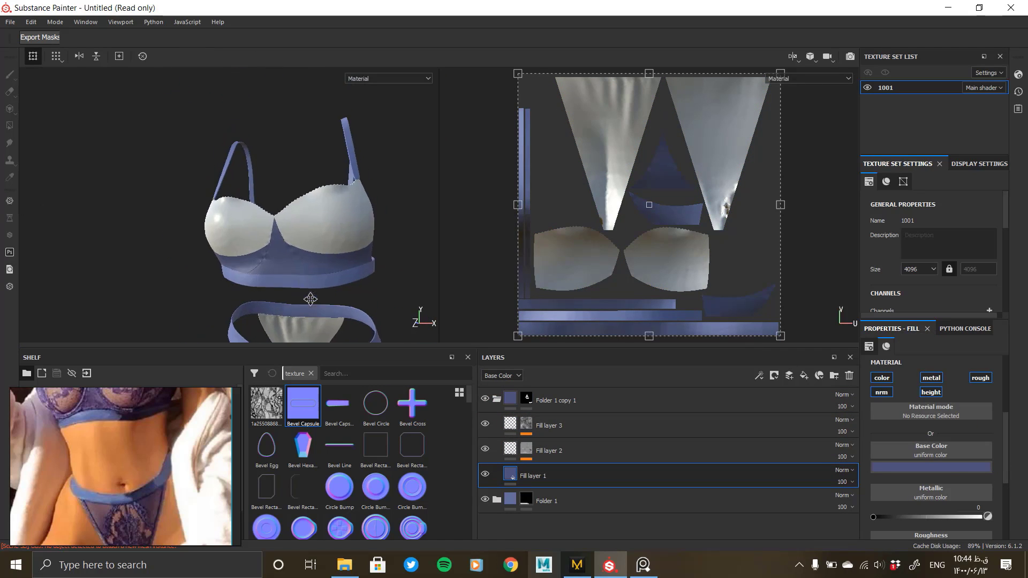
- Add a fill layer above Fill layer 3 in the folder copy, with normal, metallic and roughness channels off
click(562, 429)
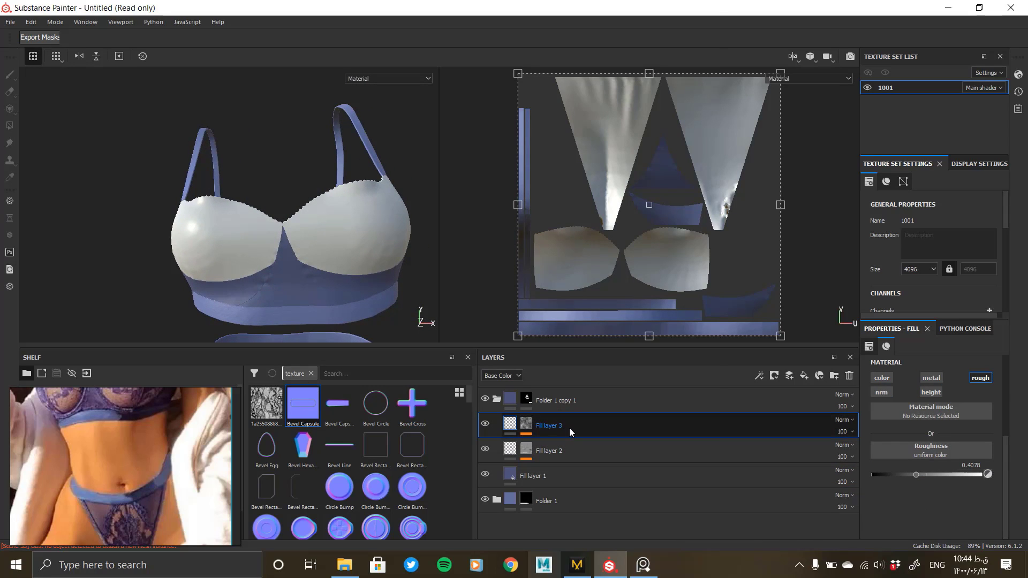
right_click(569, 429)
click(804, 376)
click(883, 391)
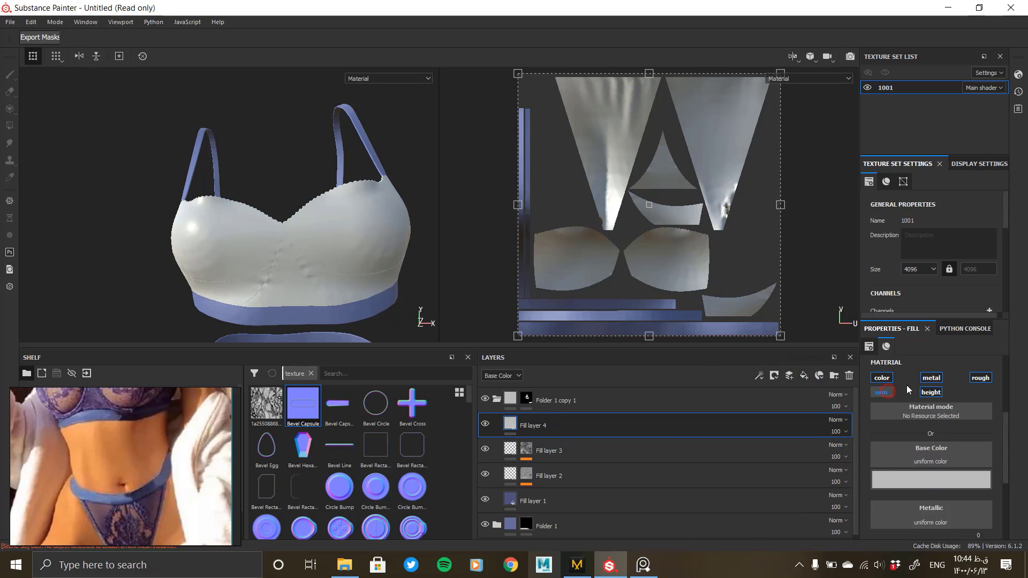
click(930, 379)
click(972, 377)
- Give the new fill layer a black mask with a UV Border Distance generator, balance 0.14 and distance 0.05
right_click(603, 425)
click(648, 18)
key(4)
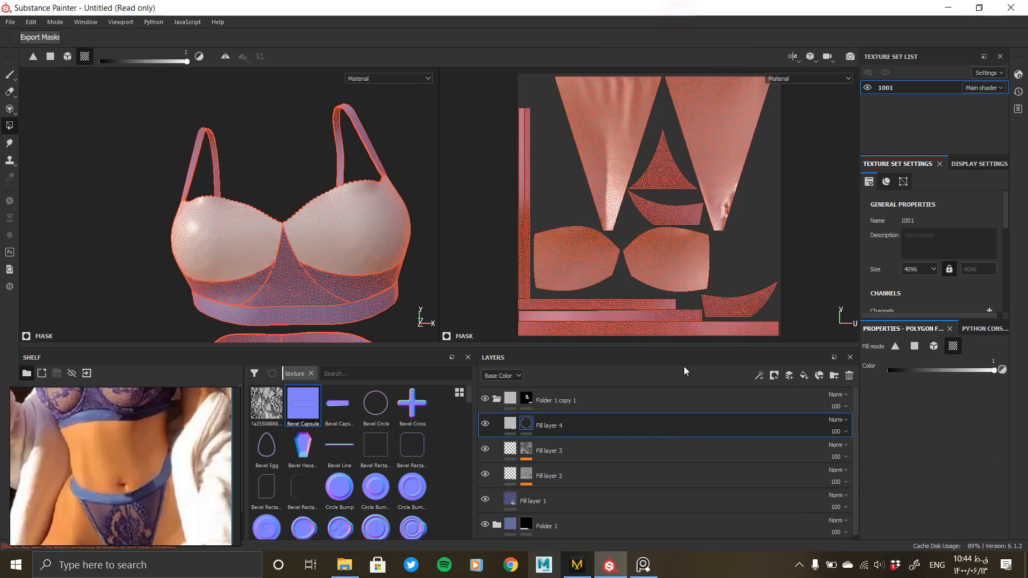
right_click(526, 425)
click(581, 311)
click(927, 365)
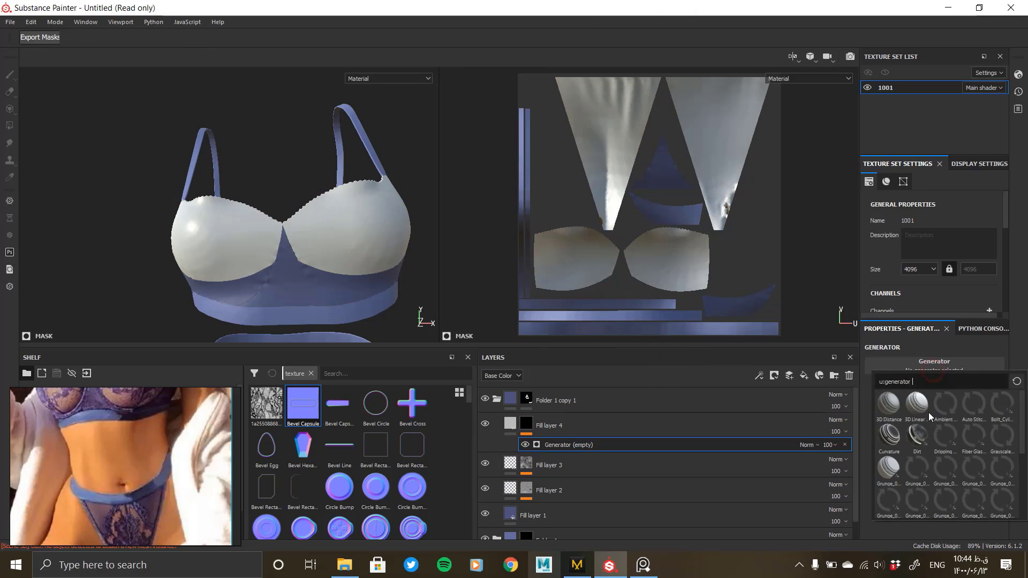
click(944, 471)
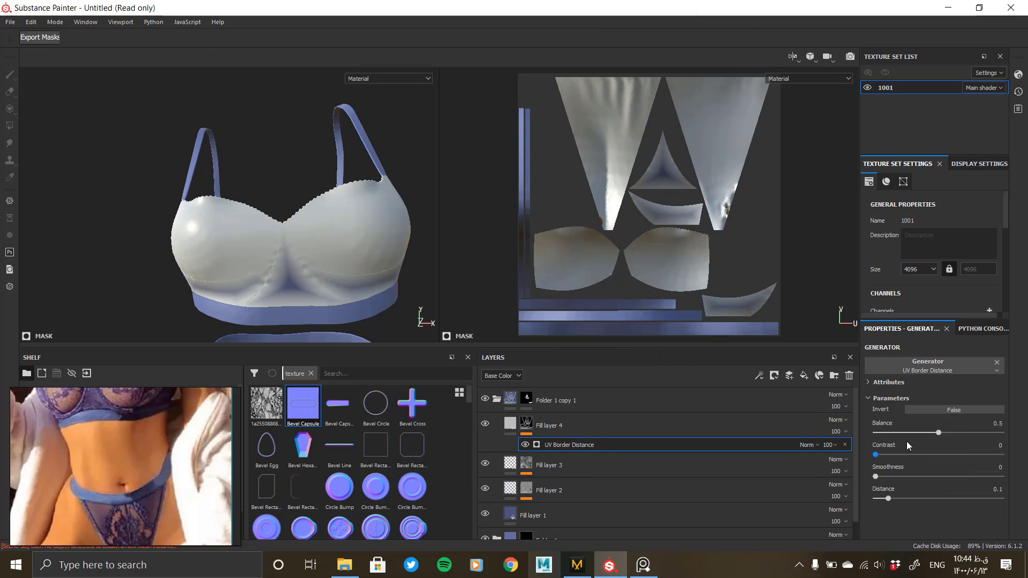
click(881, 498)
scroll(357, 332, up, 5)
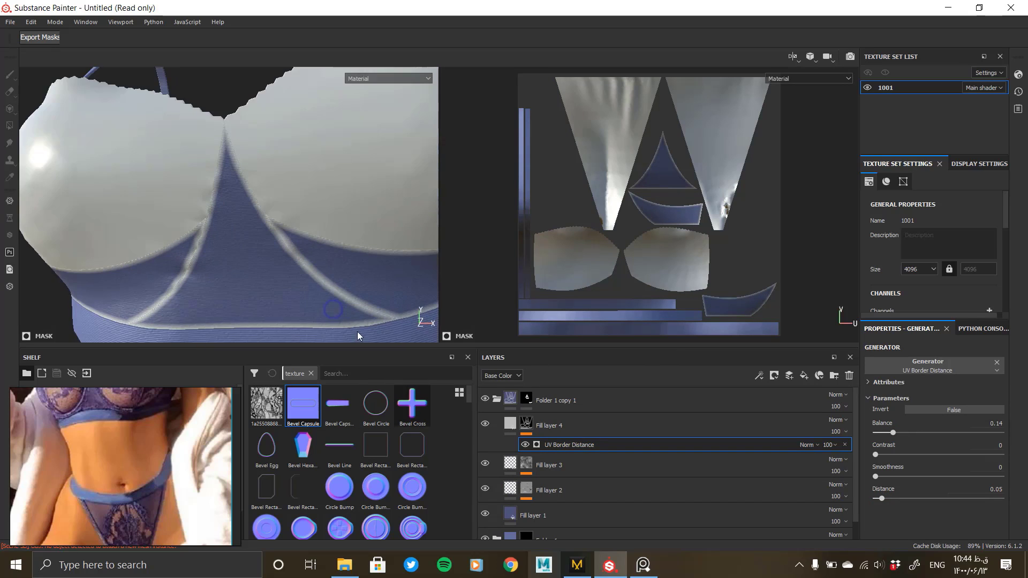
- Set the border generator's smoothness to 0.01 and the height of Fill layer 4 to about 0.087
click(877, 478)
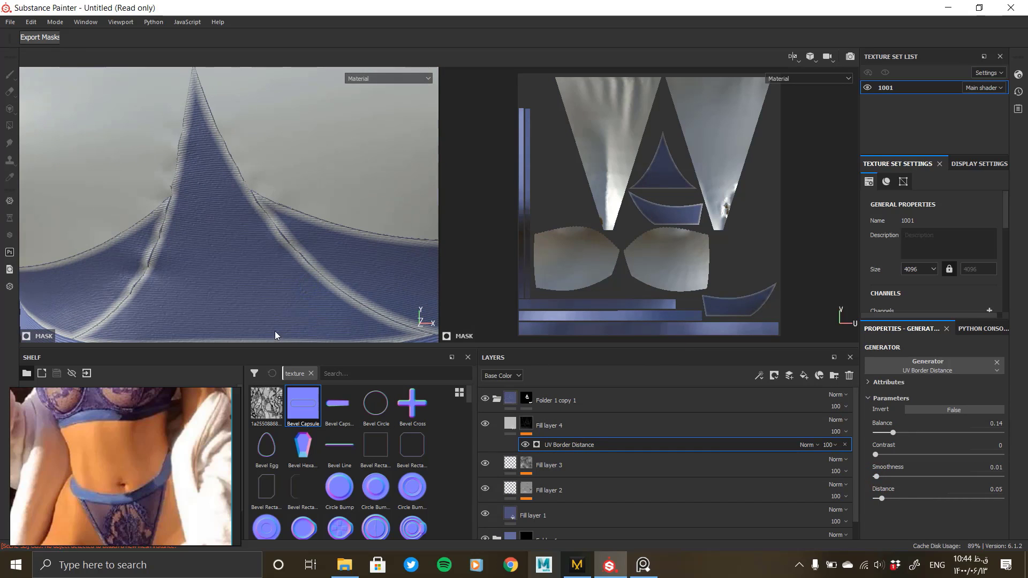
click(507, 426)
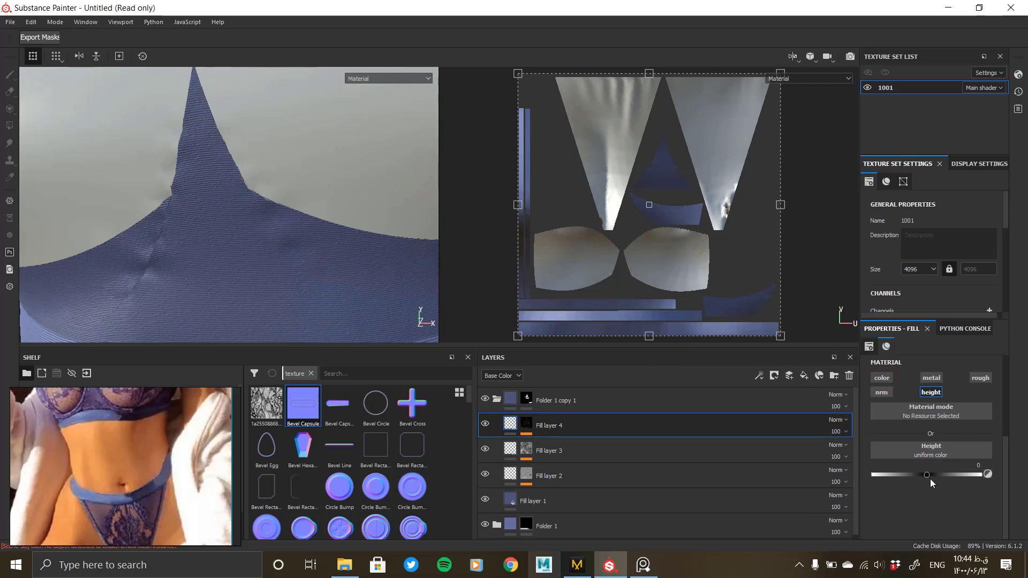
alt+drag(141, 272, 284, 236)
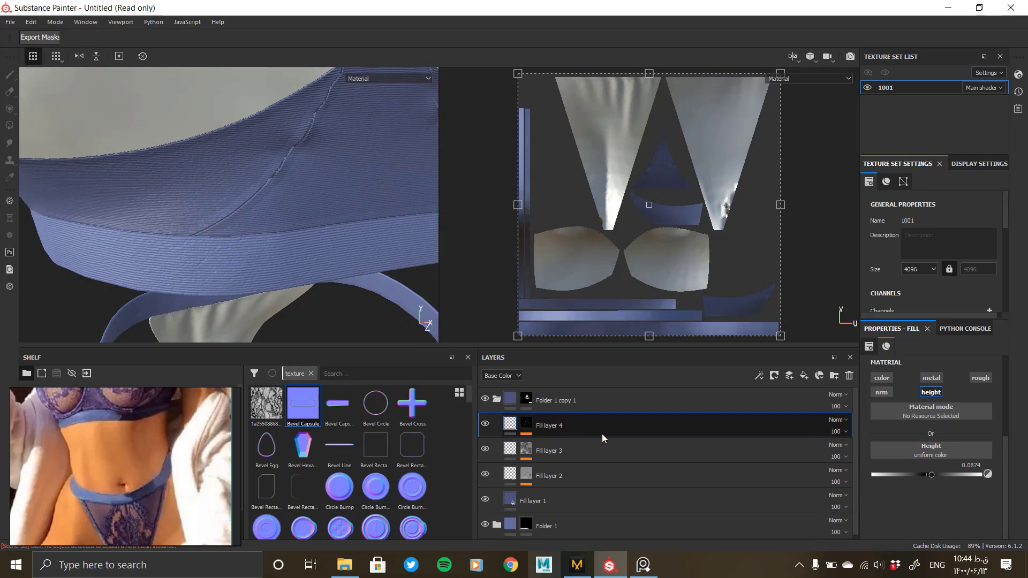
- Raise the smoothness of the UV Border Distance generator in Fill layer 4's mask to 0.05
click(526, 448)
click(526, 423)
click(550, 444)
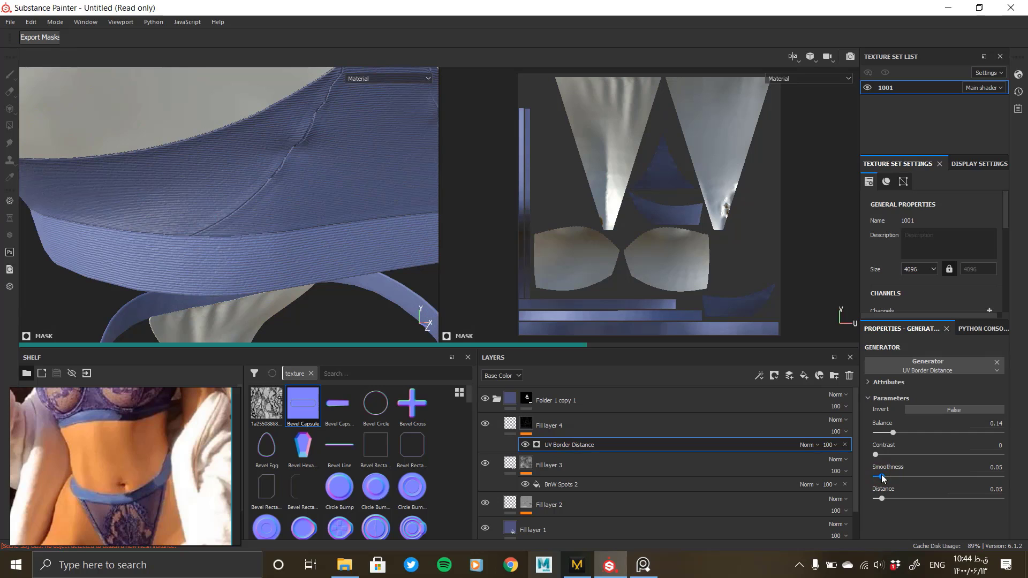
alt+drag(333, 242, 225, 243)
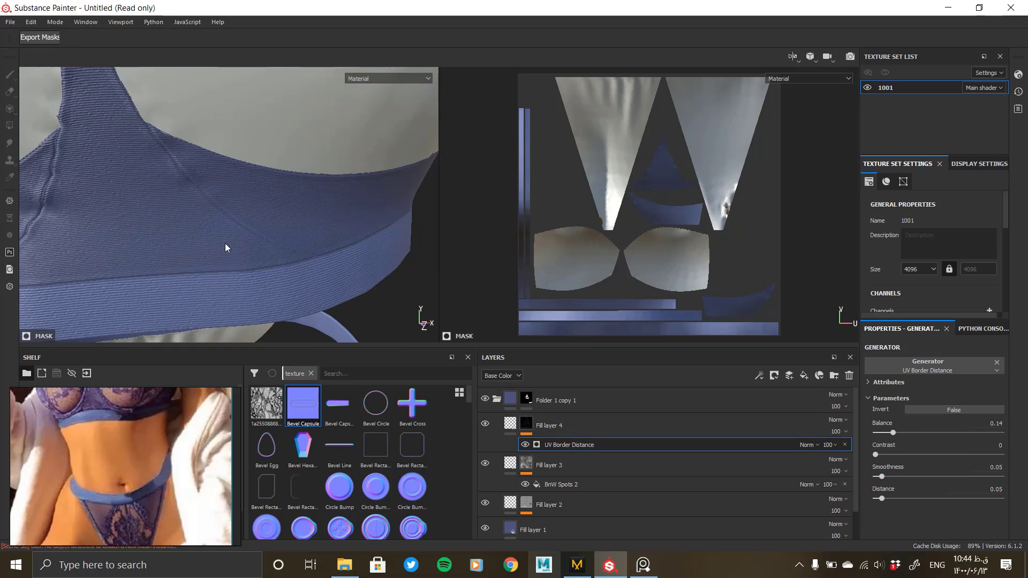
alt+right_drag(224, 243, 188, 213)
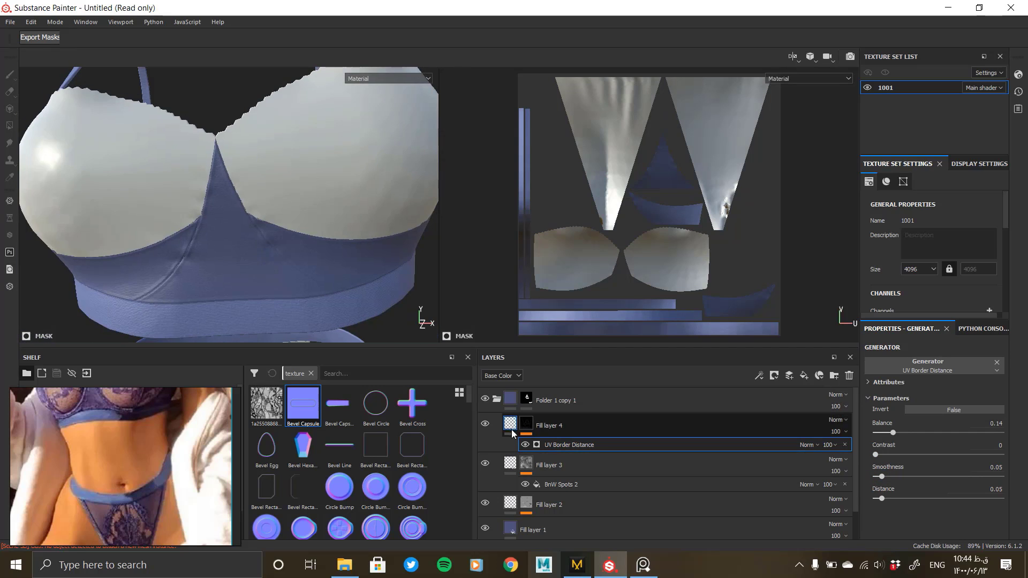
- Copy the border-distance Fill layer 4 from Folder 1 copy 1 and paste it above Fill layer 3 in Folder 1
alt+drag(136, 298, 257, 231)
right_click(577, 427)
click(629, 179)
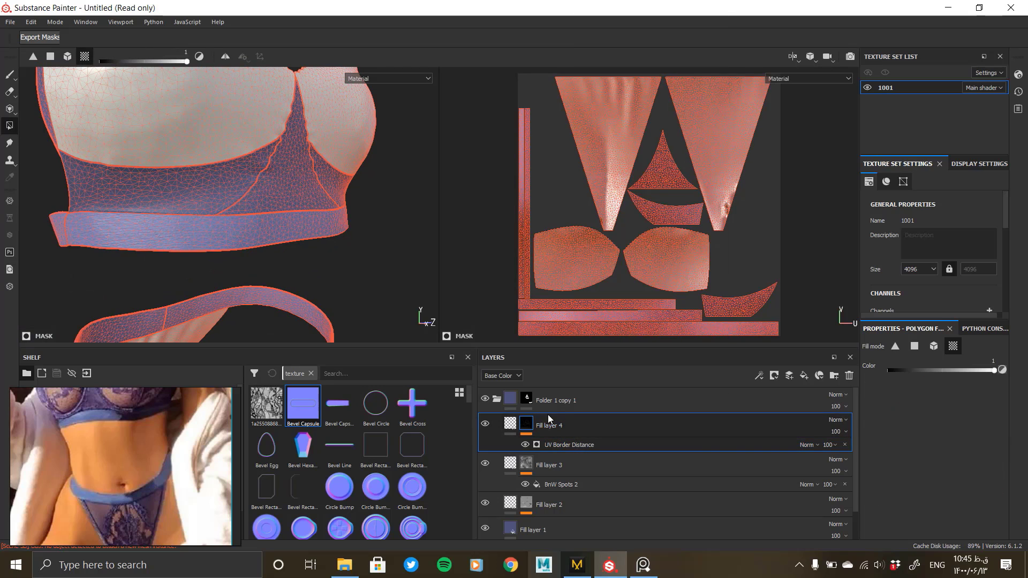
click(496, 399)
click(496, 424)
right_click(562, 449)
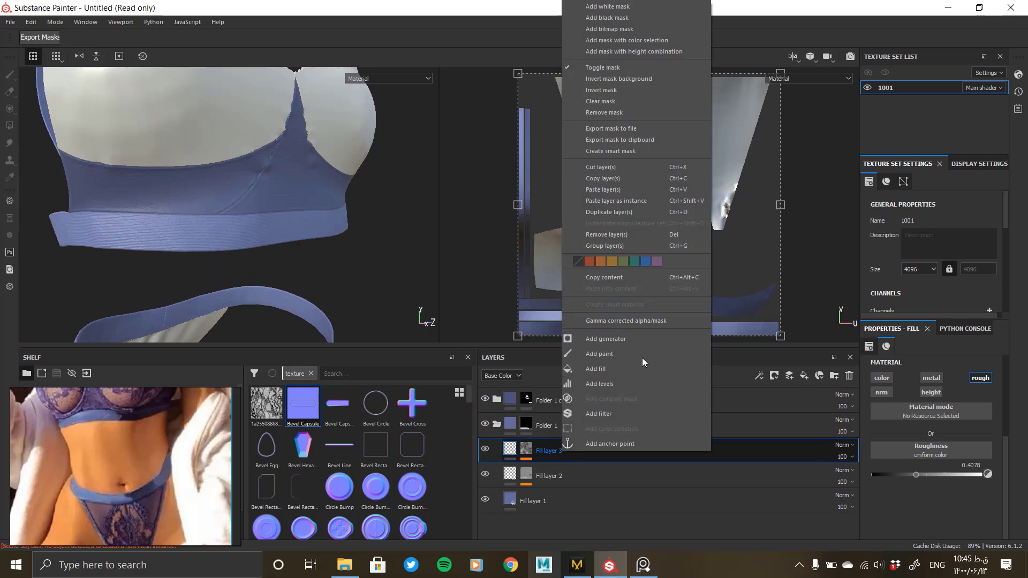
click(611, 190)
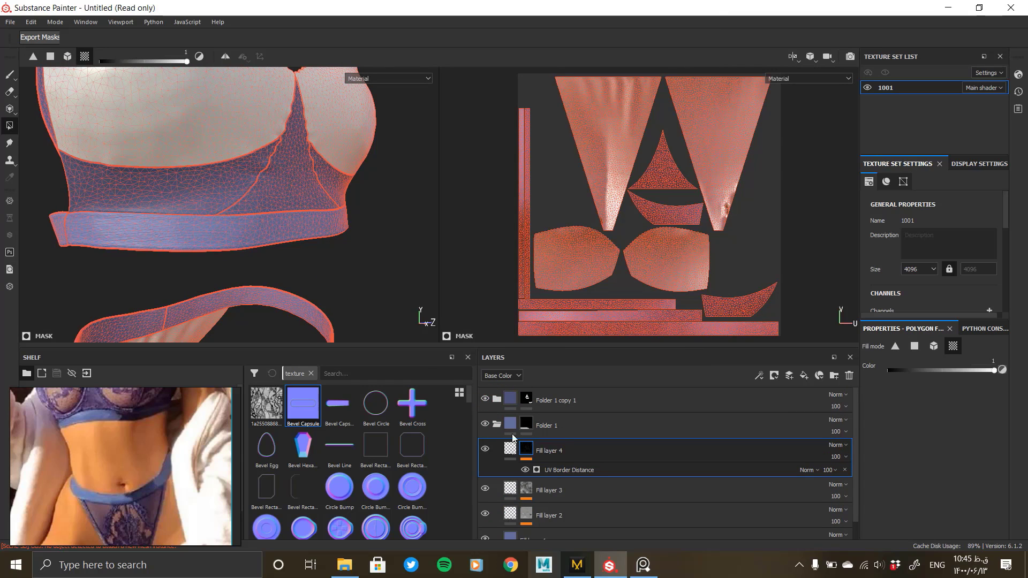
click(510, 448)
alt+drag(127, 230, 301, 285)
click(496, 424)
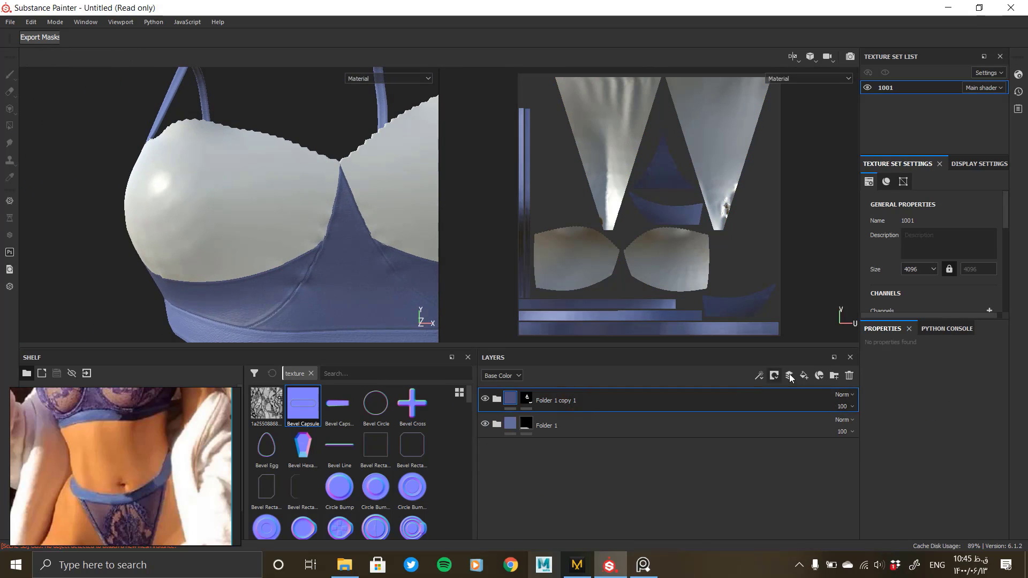
- Switch the garment's main shader to a PBR shader that supports opacity
alt+drag(325, 283, 259, 303)
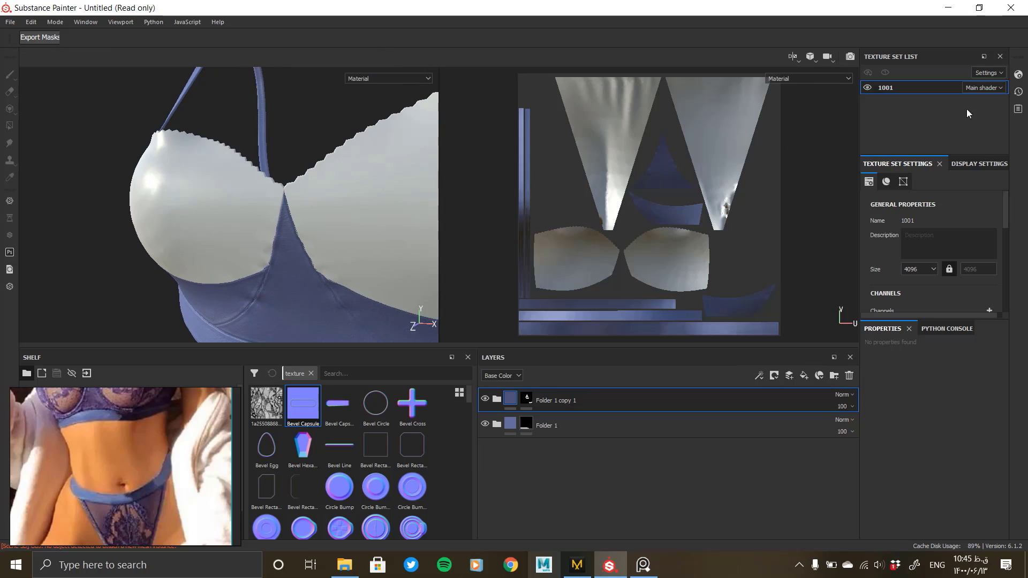
click(1017, 75)
click(857, 105)
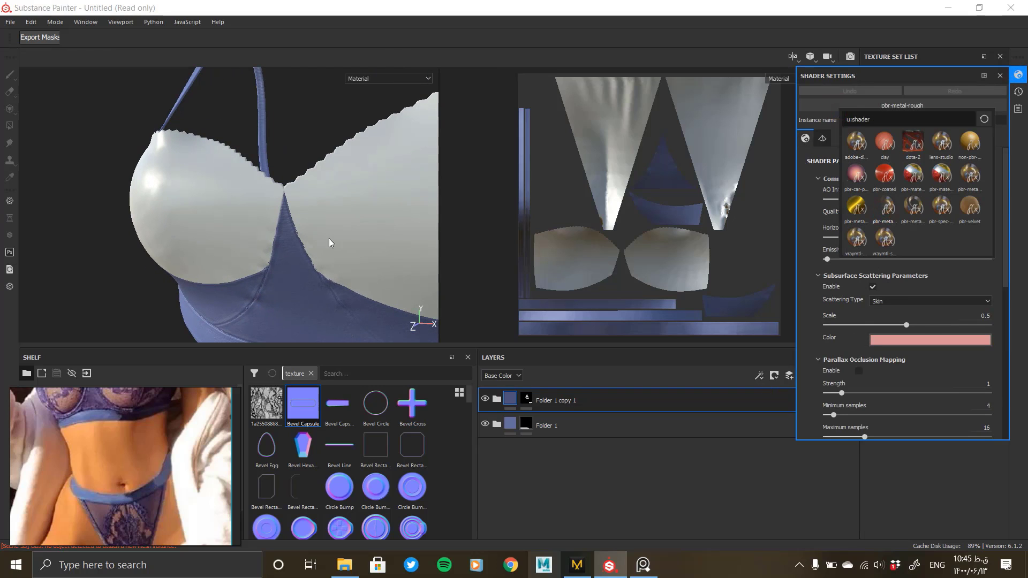
click(955, 83)
click(208, 220)
- Examine the garment from several angles, checking the cups, straps, bands and lower piece
alt+drag(208, 220, 268, 181)
alt+middle_drag(267, 181, 270, 69)
alt+middle_drag(235, 241, 234, 138)
alt+middle_drag(243, 200, 243, 158)
alt+middle_drag(276, 268, 280, 131)
alt+right_drag(236, 118, 257, 193)
alt+middle_drag(369, 174, 348, 294)
alt+middle_drag(294, 230, 317, 264)
alt+drag(317, 265, 253, 267)
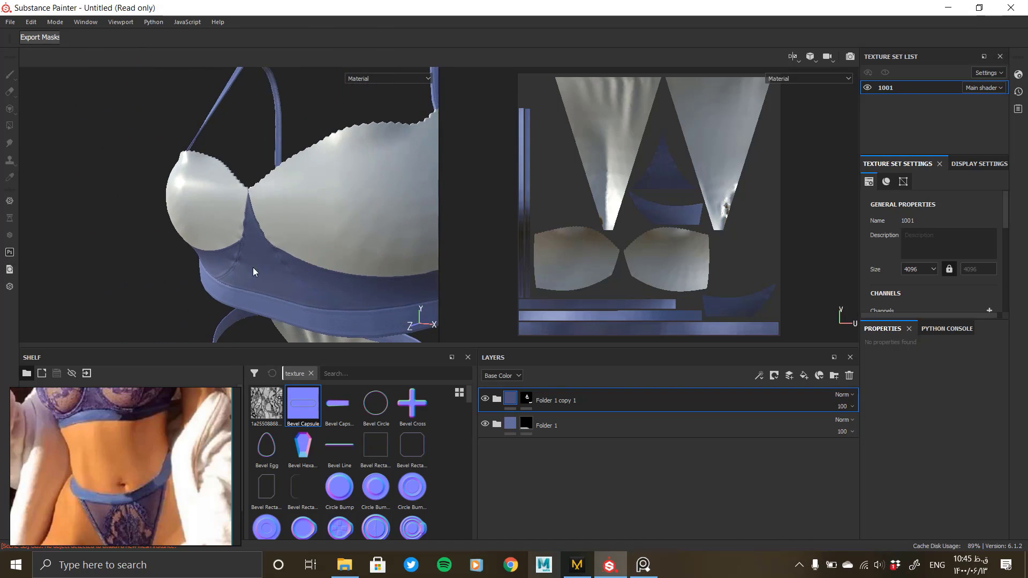
- Create a new folder containing a fill layer and sample the darker blue of the bra panels as its base colour
click(834, 376)
click(803, 375)
drag(532, 399, 530, 424)
click(930, 467)
click(929, 341)
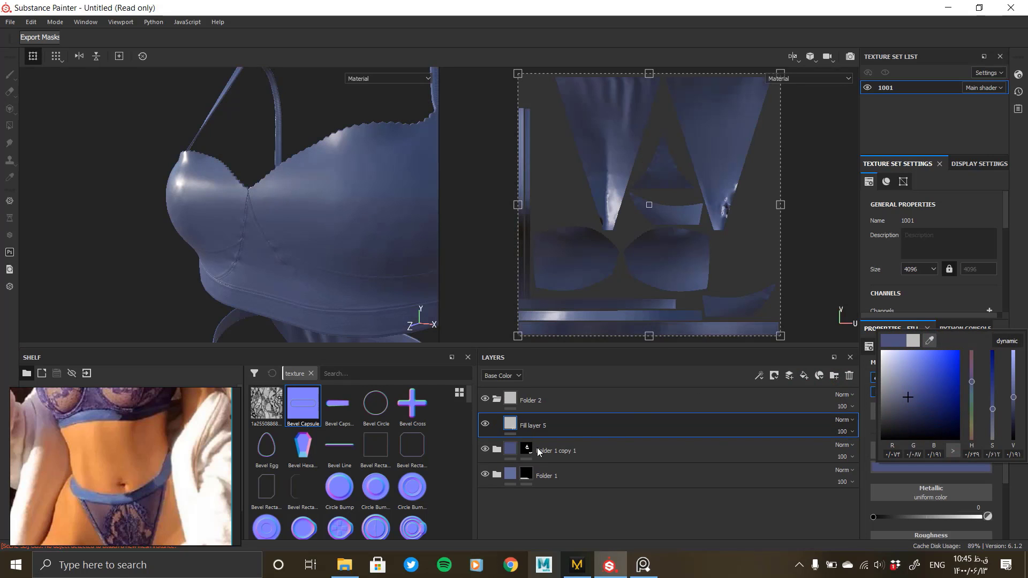
- Give Folder 2 a black mask and reveal the folder only on the two bra cups
right_click(508, 400)
click(583, 236)
click(375, 220)
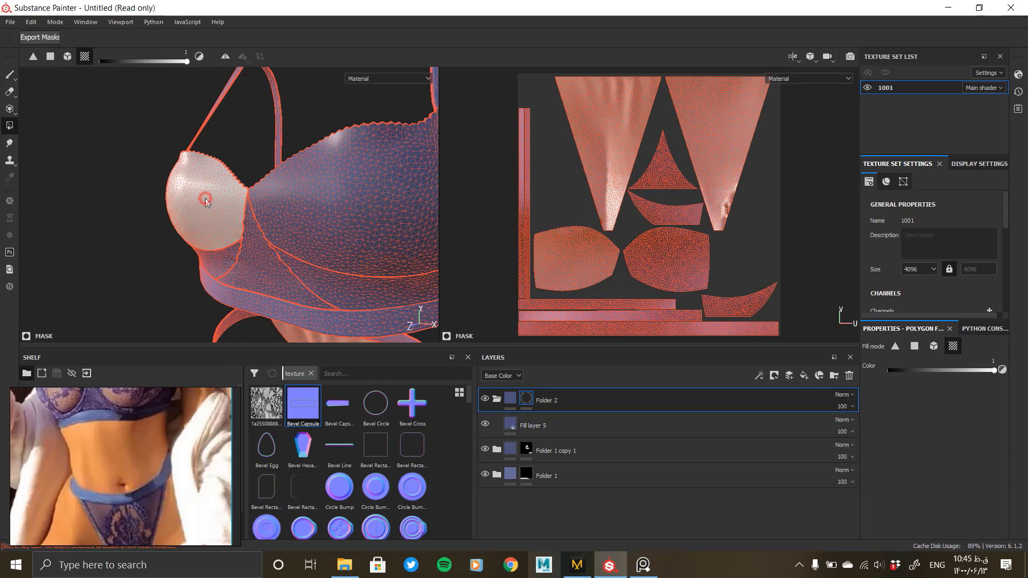
click(202, 197)
- Add an opacity channel to the texture set and keep only colour and opacity enabled on Fill layer 5
click(542, 424)
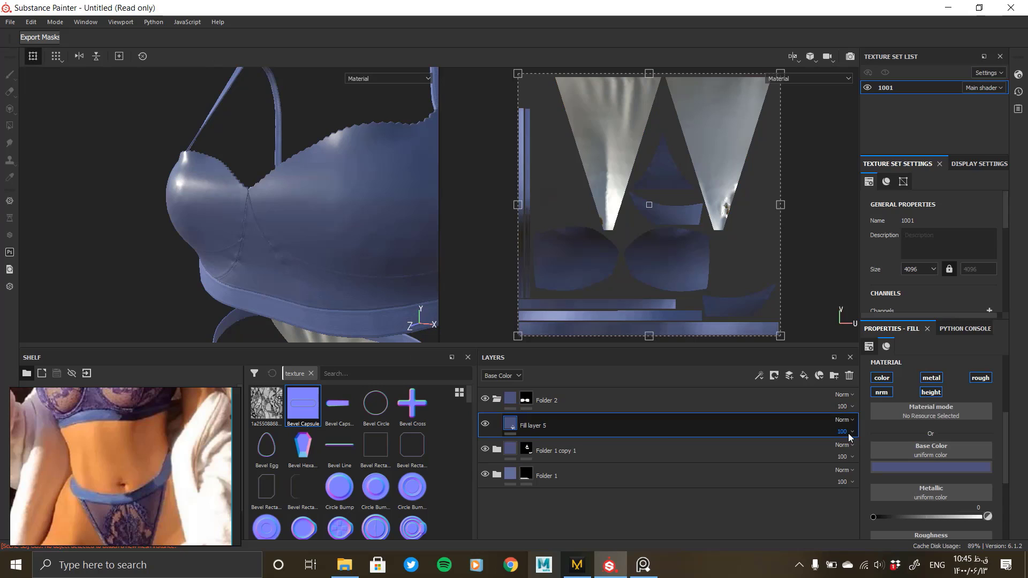
click(988, 310)
click(981, 152)
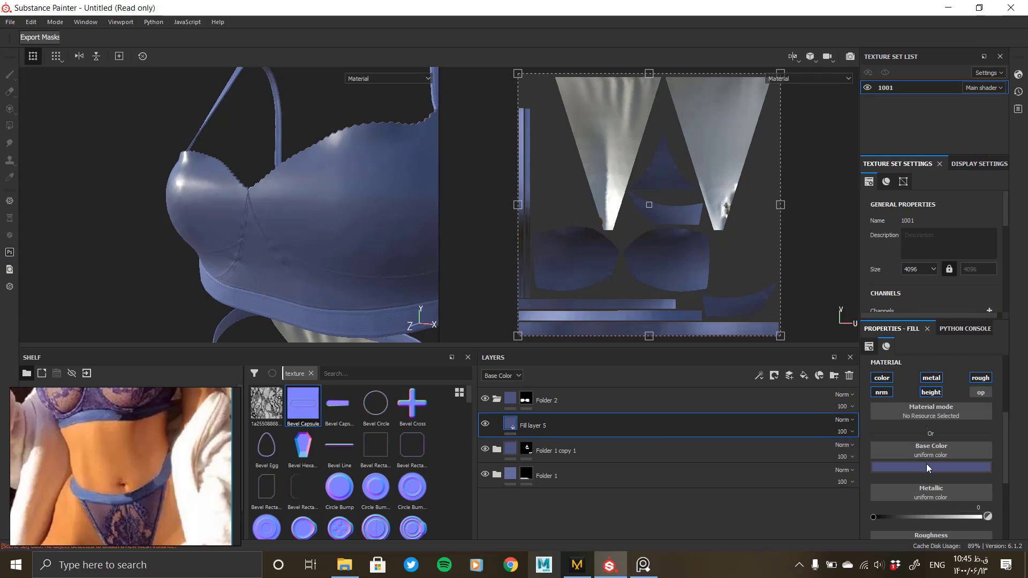
scroll(927, 464, down, 3)
scroll(937, 477, up, 3)
click(881, 390)
click(930, 391)
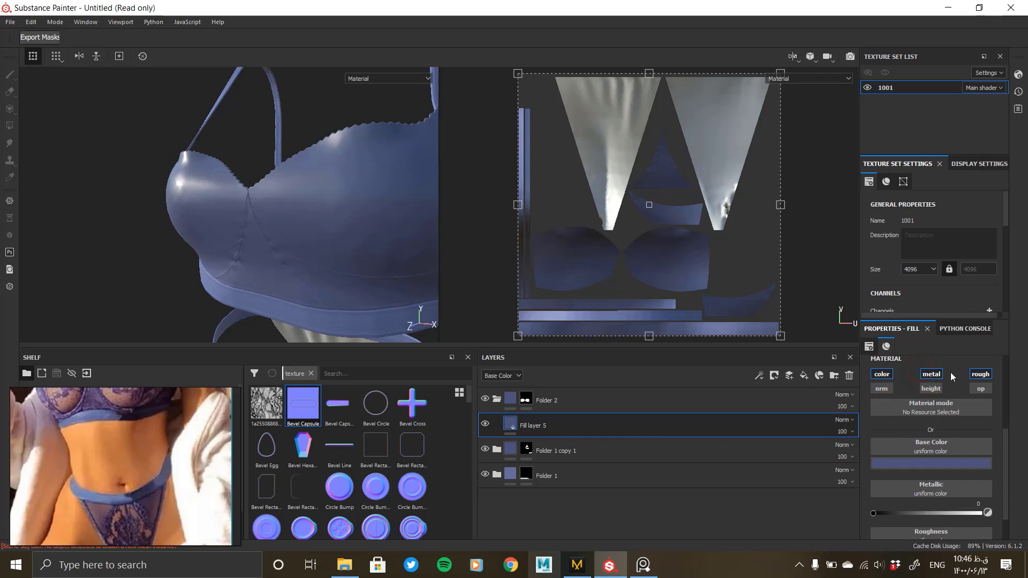
click(931, 374)
- Give Fill layer 5 a black mask with a fill effect that uses the imported lace image as its grayscale
right_click(511, 425)
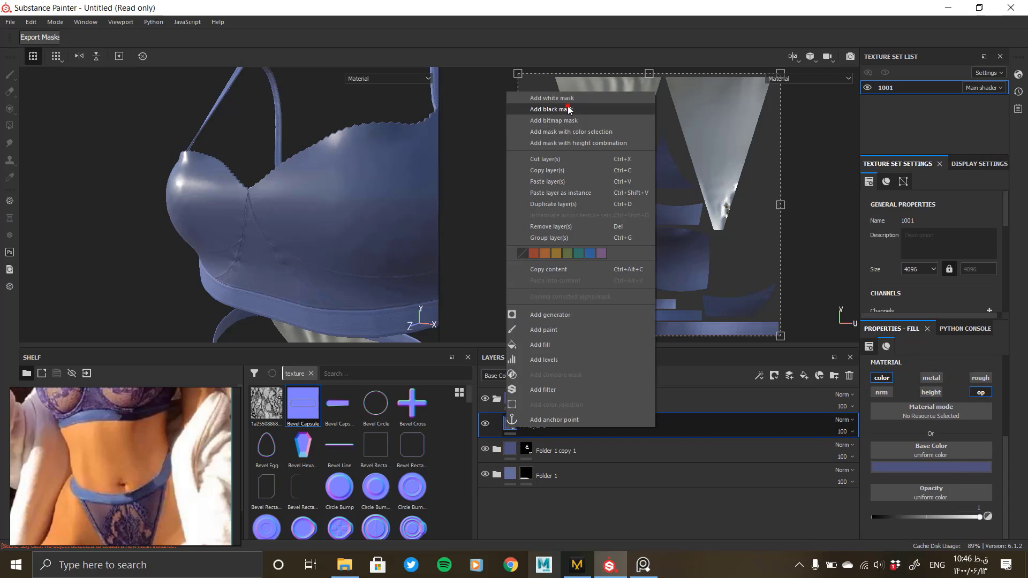
click(567, 110)
key(4)
right_click(526, 424)
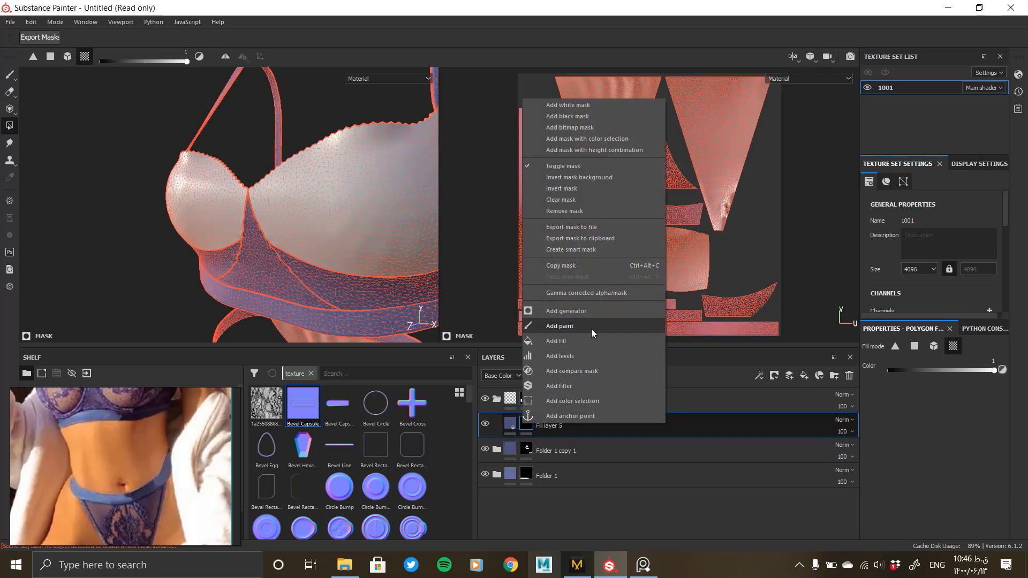
click(566, 341)
drag(893, 385, 898, 382)
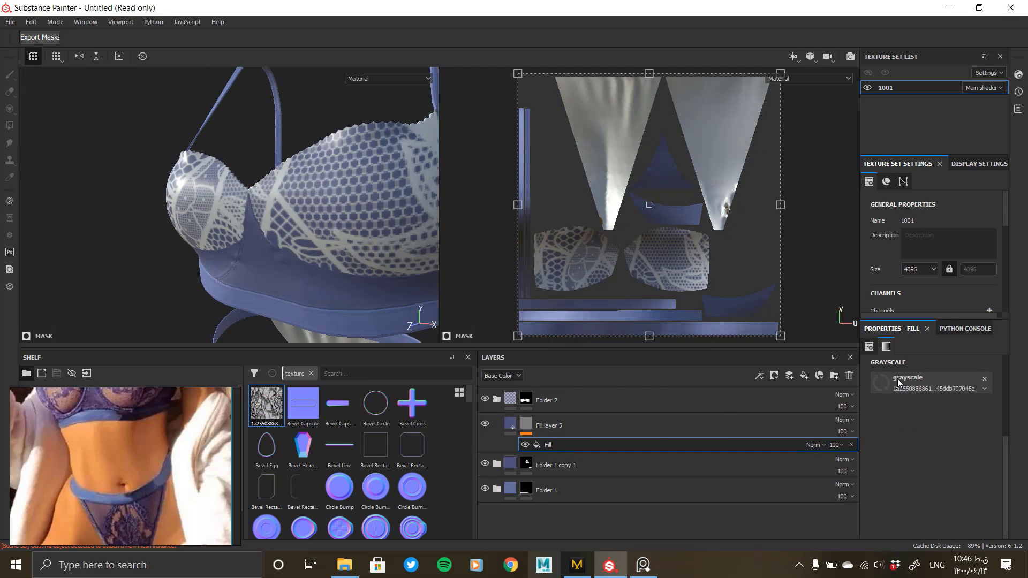
- Set the lace mask fill's UV scale to 5 and its rotation to 90
scroll(932, 286, down, 2)
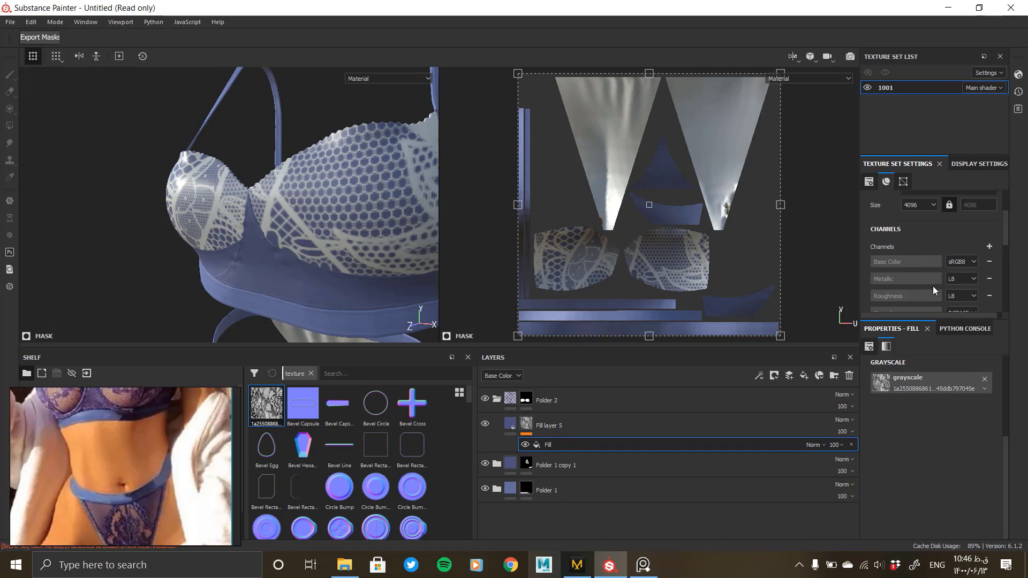
scroll(933, 286, up, 2)
scroll(914, 390, up, 1)
scroll(914, 395, up, 3)
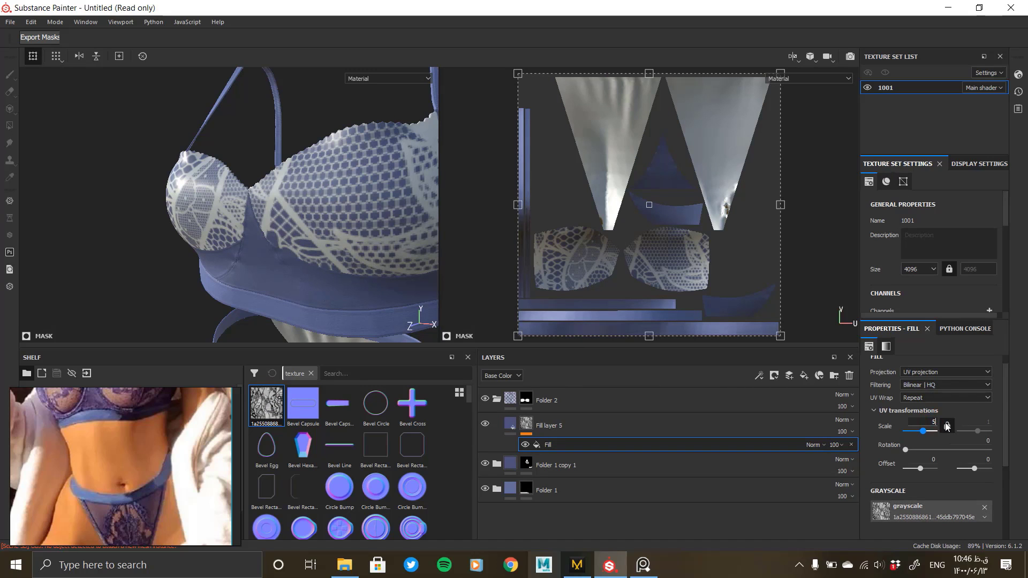
click(946, 426)
alt+drag(262, 250, 331, 241)
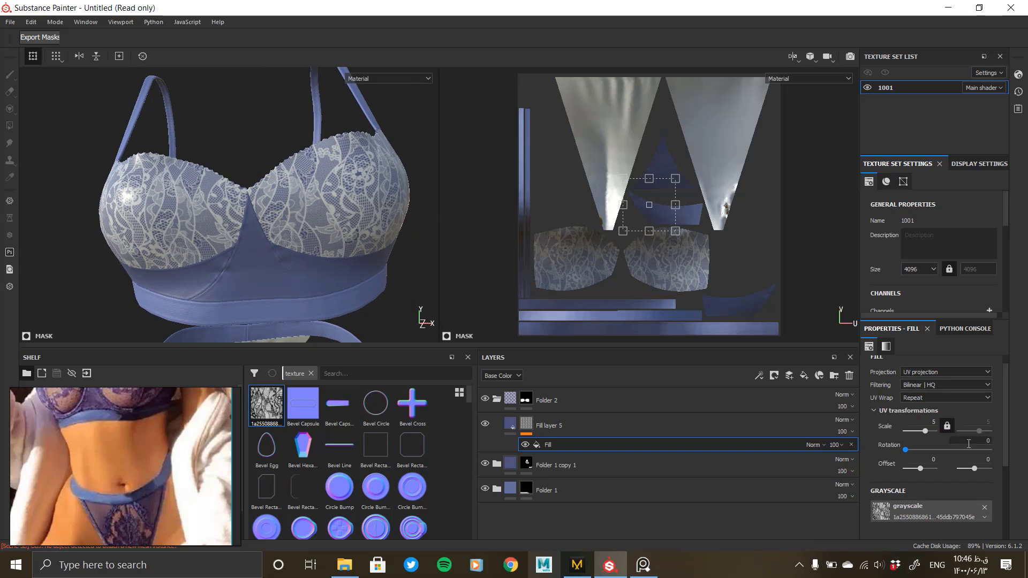
key(Return)
scroll(303, 242, up, 6)
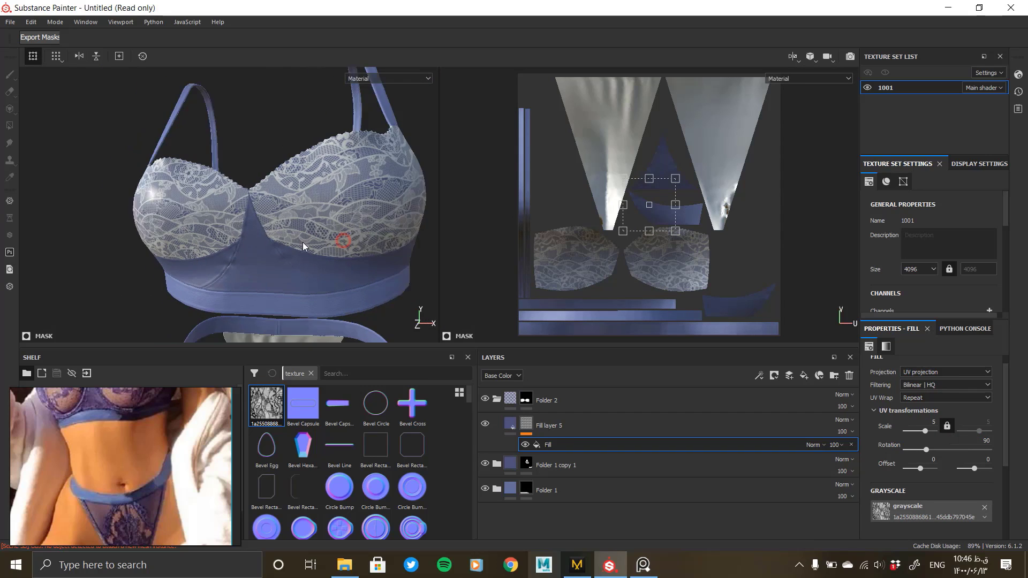
- Stretch the lace pattern by setting the first UV scale value to 4 and leaving the second at 5
scroll(290, 209, down, 6)
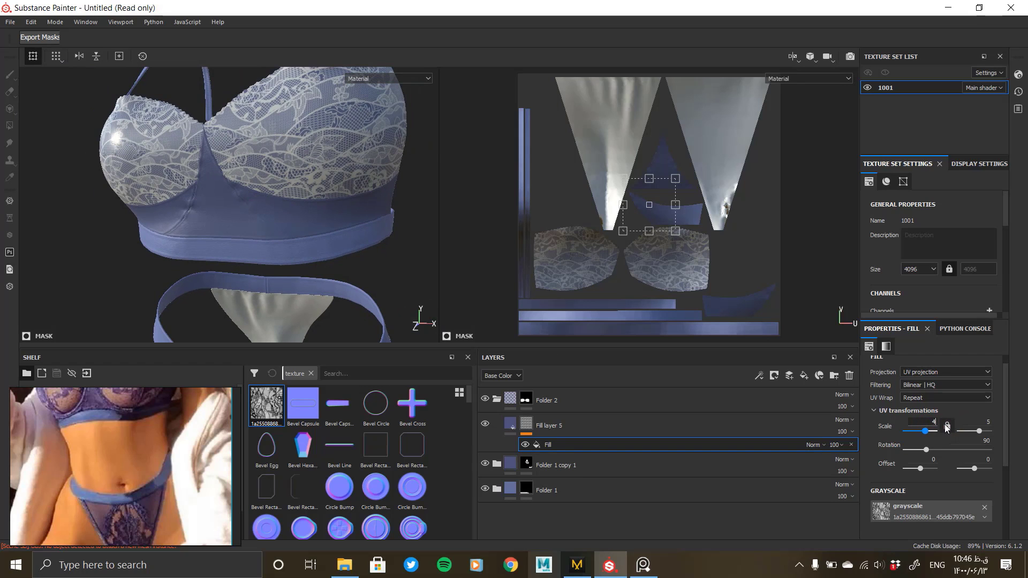
key(Return)
alt+drag(213, 174, 388, 305)
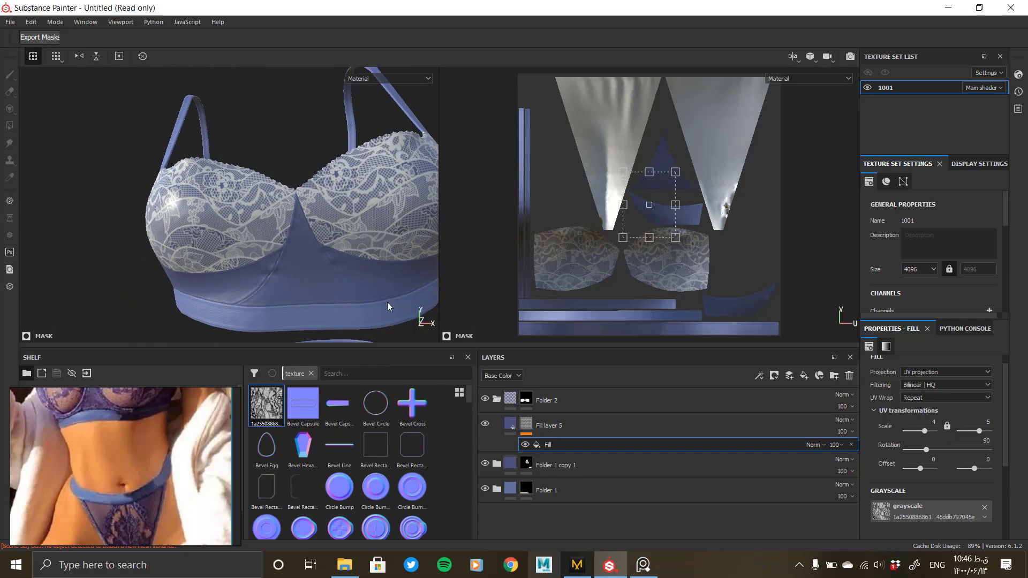
alt+drag(268, 254, 305, 241)
alt+right_drag(305, 241, 241, 297)
- Set the opacity of Fill layer 5 to 0 so the lace mask cuts see-through openings in the cups
click(511, 424)
scroll(962, 516, down, 3)
scroll(962, 516, down, 1)
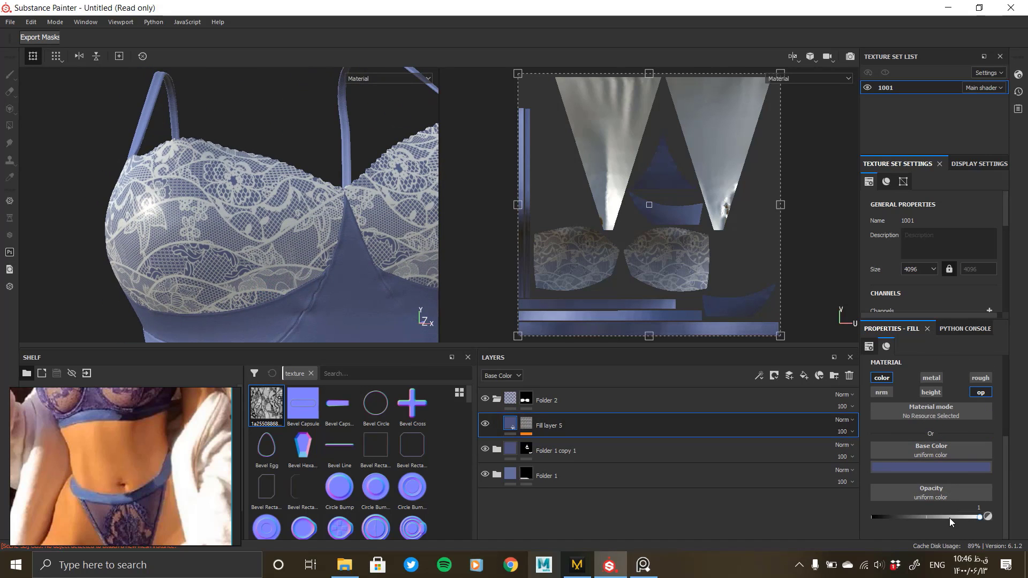
drag(949, 518, 777, 525)
alt+right_drag(350, 256, 337, 221)
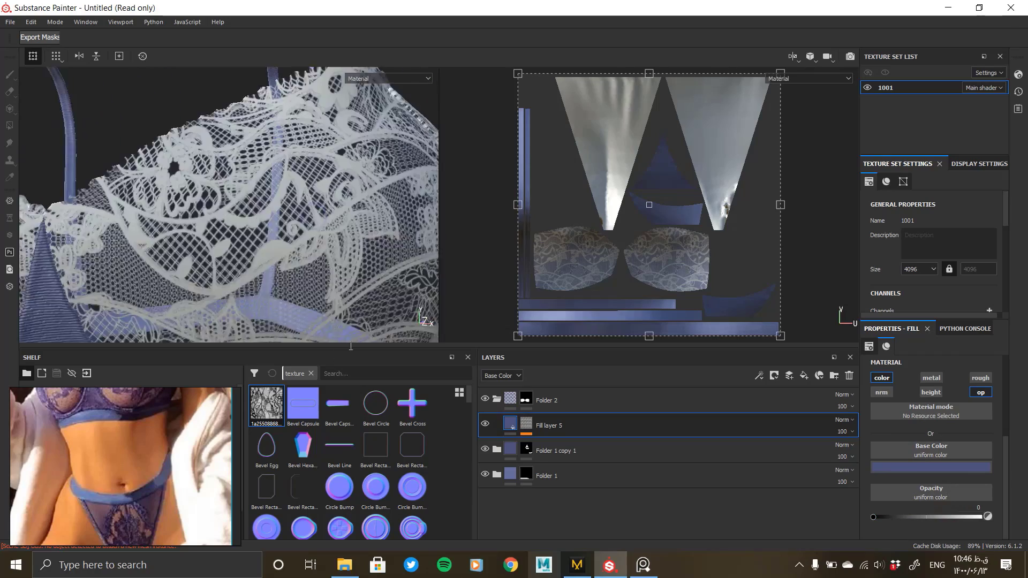
alt+drag(336, 221, 332, 298)
alt+right_drag(333, 298, 282, 234)
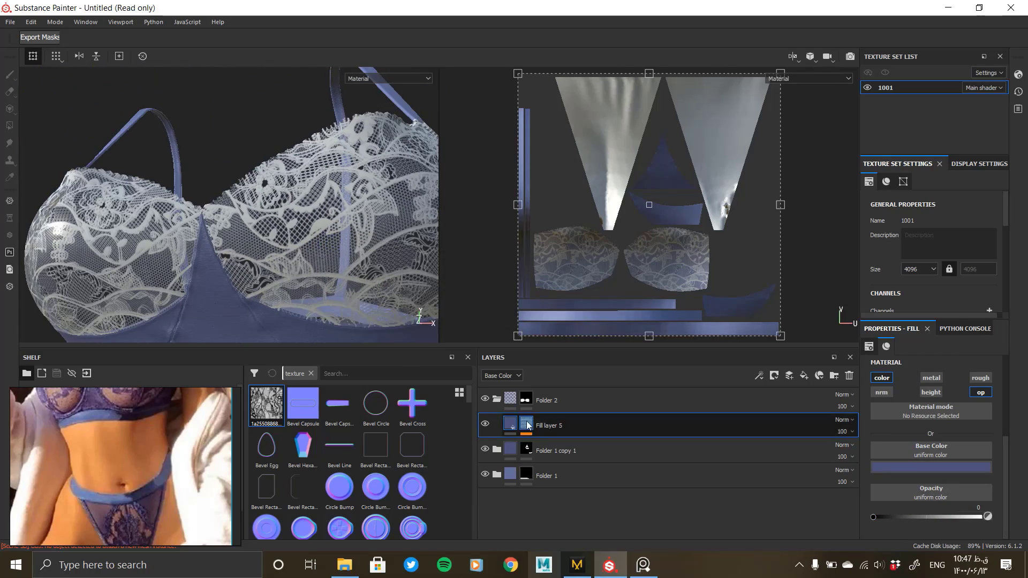
- Add a UV Border Distance generator above the lace fill in the mask of Fill layer 5
right_click(560, 445)
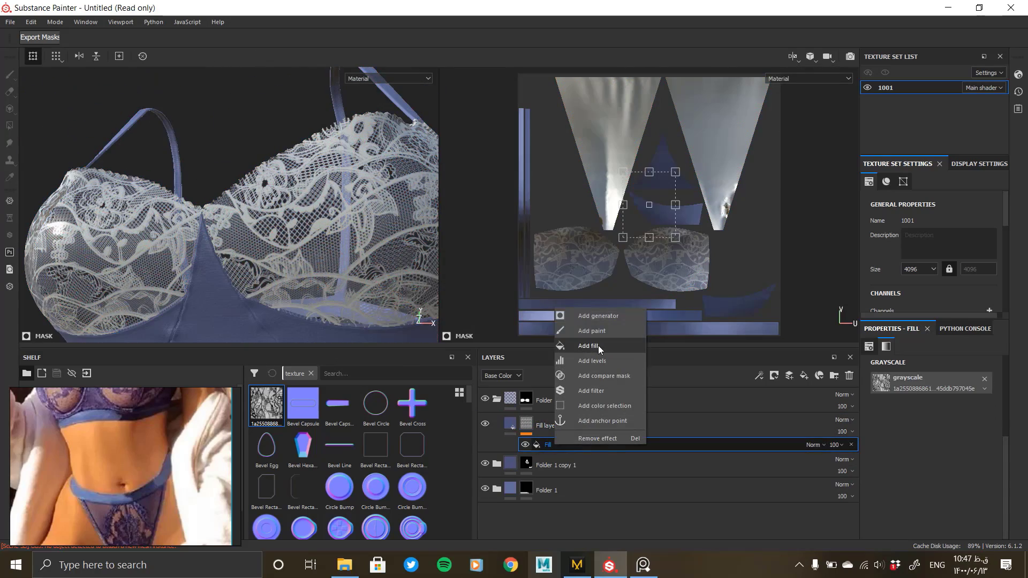
click(597, 316)
click(934, 366)
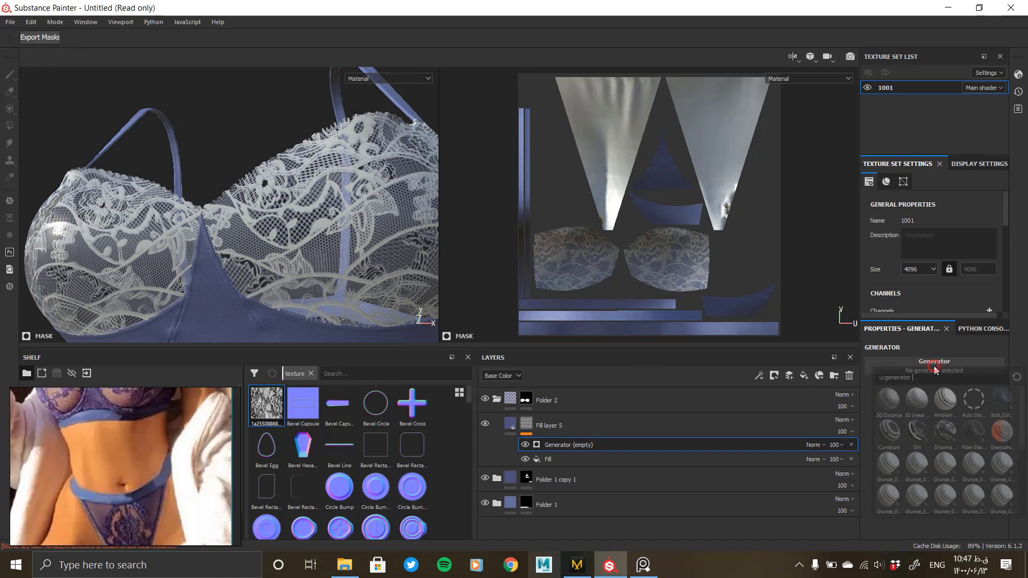
click(946, 469)
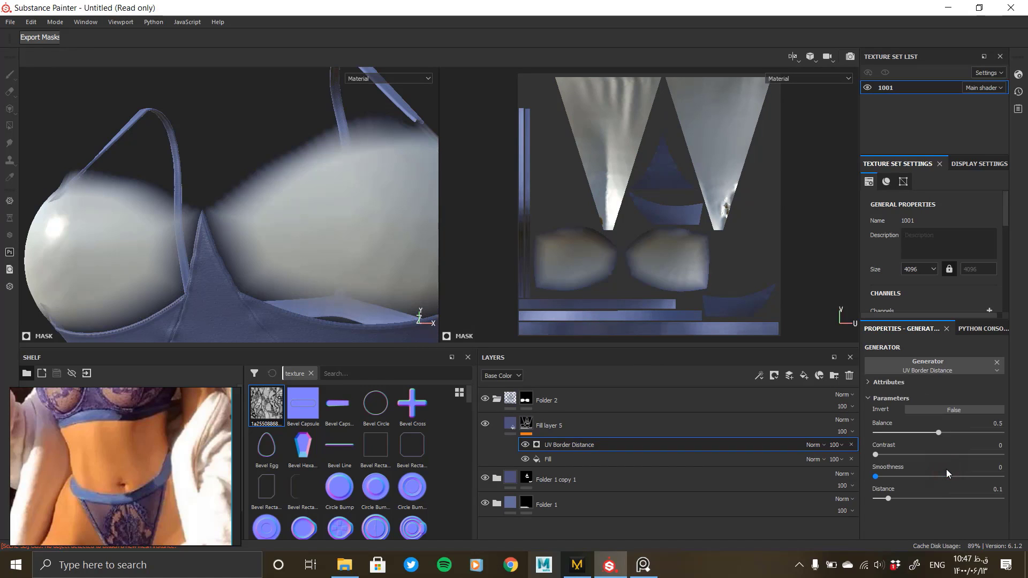
- Invert the UV Border Distance generator, lower its balance to 0.18 and set its blending mode to Multiply
click(932, 410)
drag(930, 434, 898, 434)
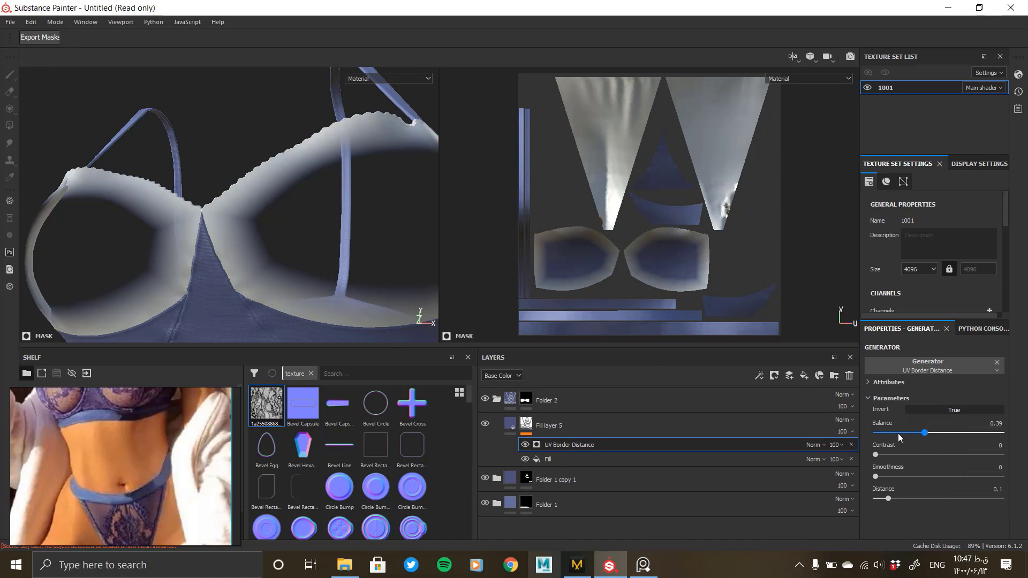
click(818, 444)
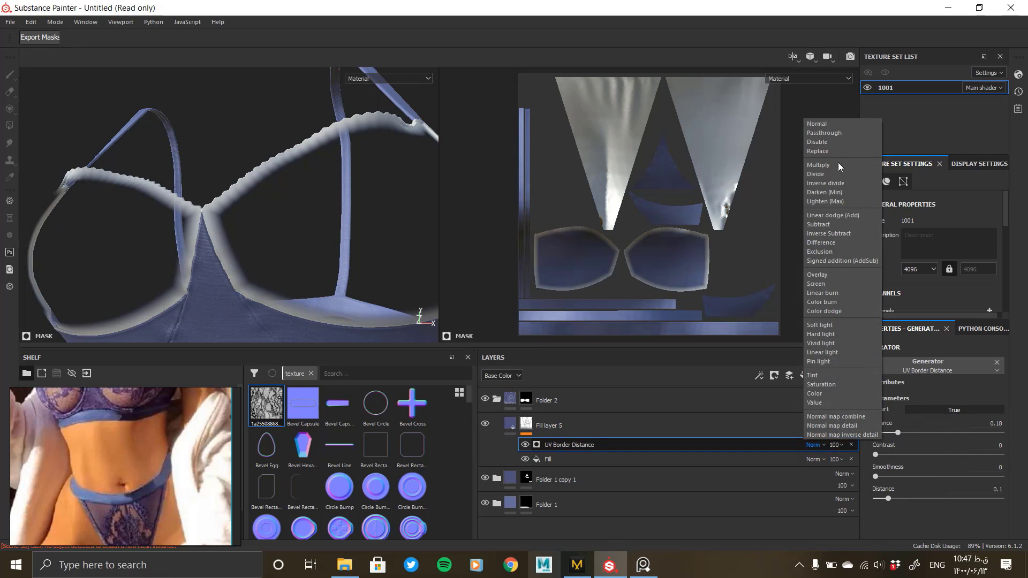
click(836, 164)
- Adjust the UV Border Distance generator to a balance of 0.12 and a contrast of 0.47
alt+drag(253, 244, 289, 251)
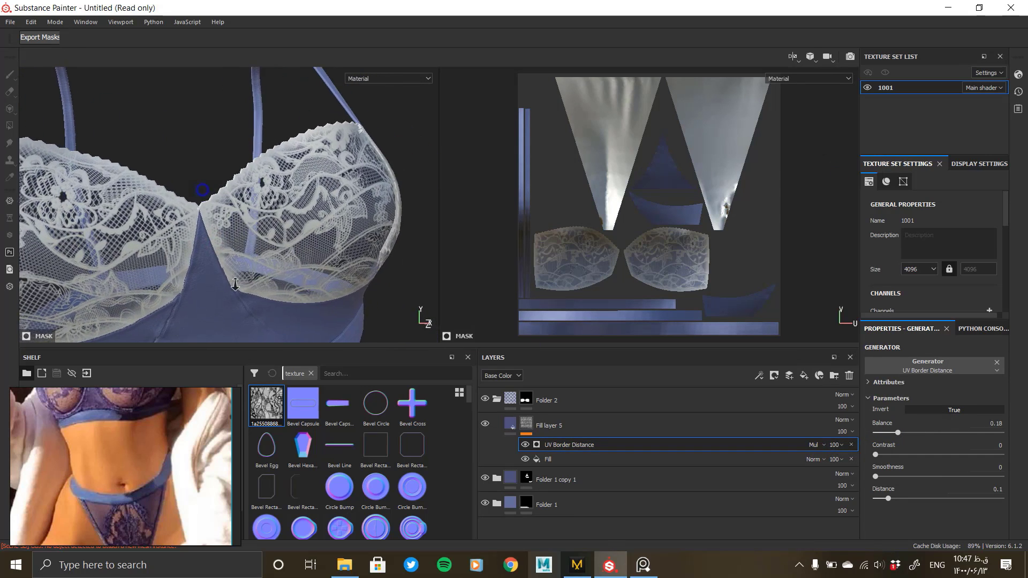
scroll(253, 241, up, 3)
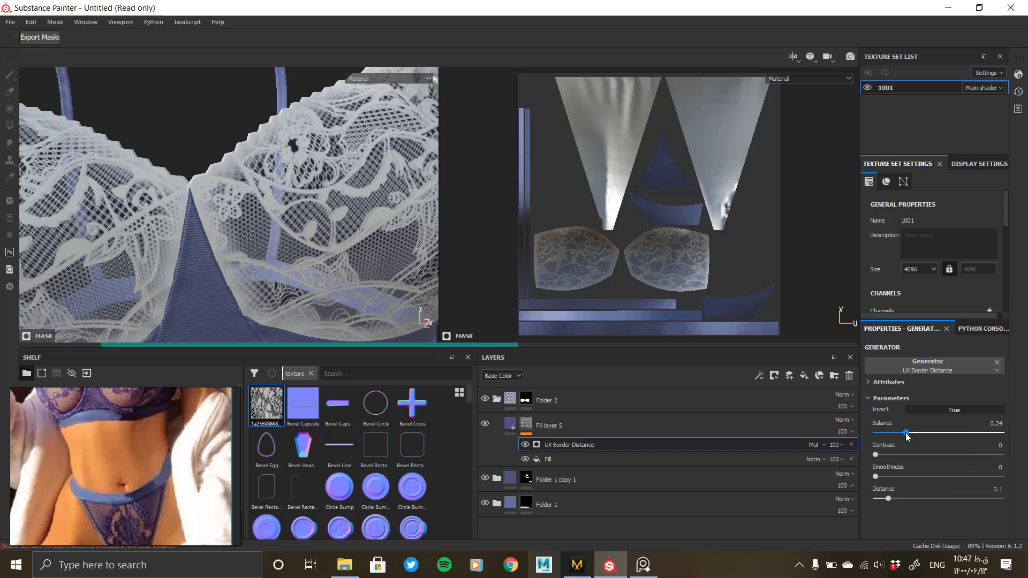
click(883, 496)
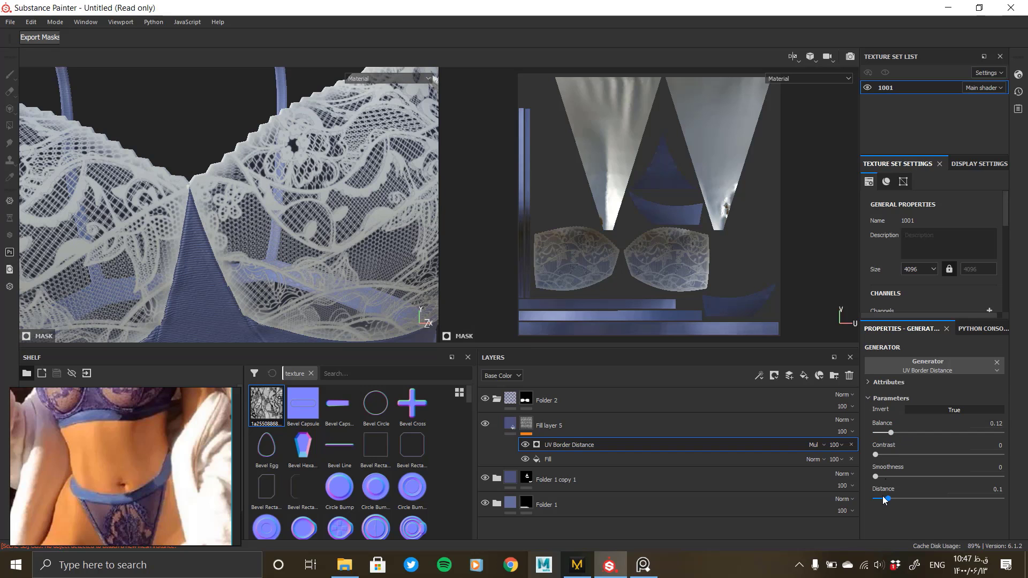
scroll(278, 251, down, 2)
alt+drag(279, 251, 364, 252)
scroll(322, 252, up, 2)
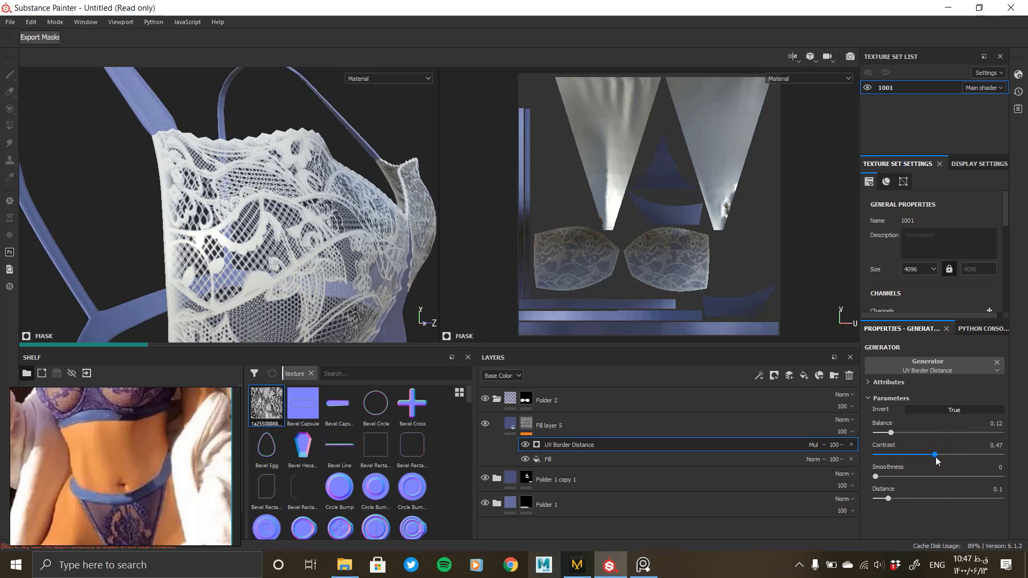
alt+drag(343, 258, 300, 267)
alt+middle_drag(321, 278, 102, 235)
scroll(214, 230, up, 2)
- Try an opacity of about 0.296 on Fill layer 5 and check the lace openings on the cups
click(509, 425)
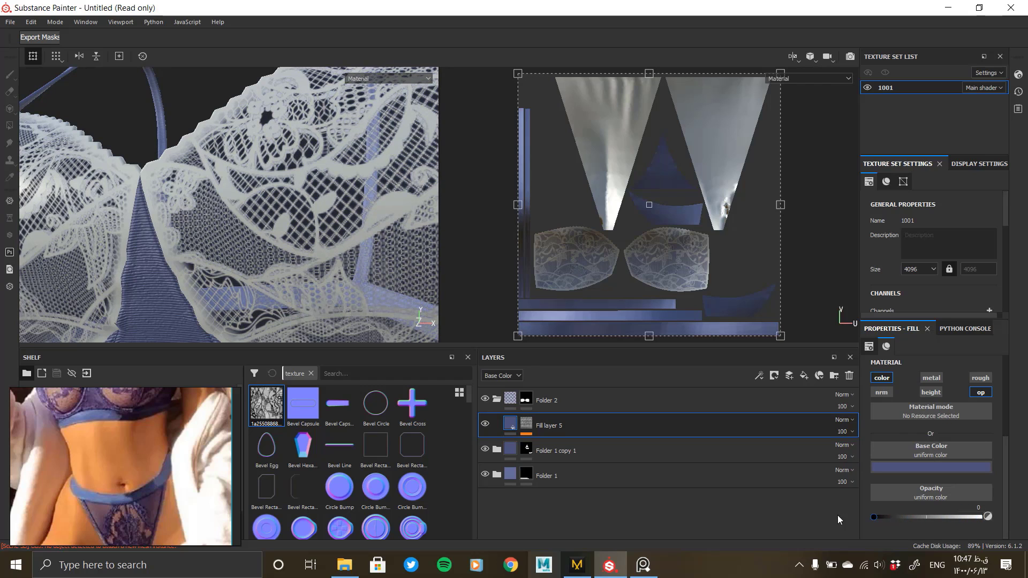
click(897, 517)
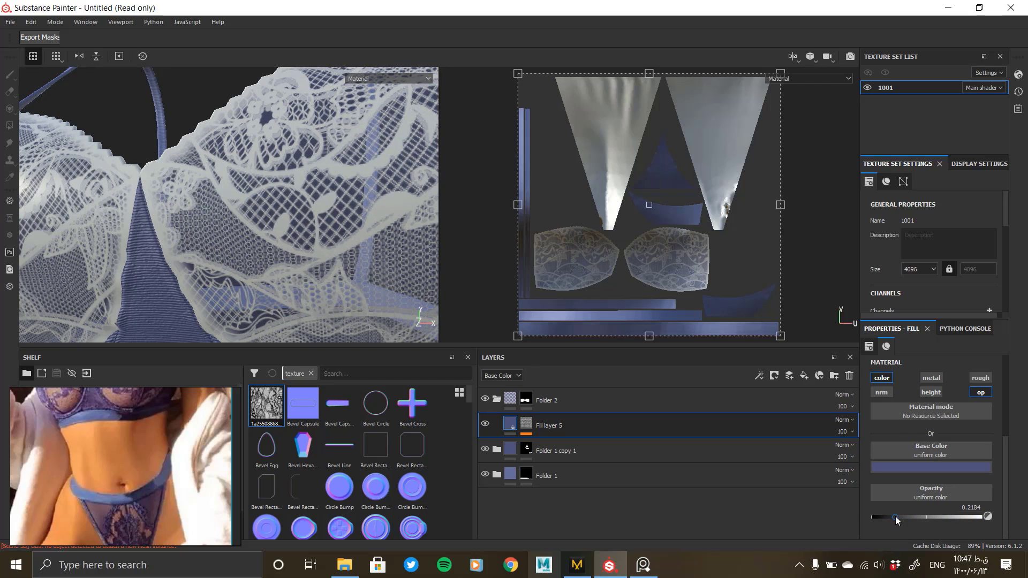
drag(895, 516, 903, 513)
alt+drag(278, 255, 337, 267)
alt+right_drag(224, 245, 236, 286)
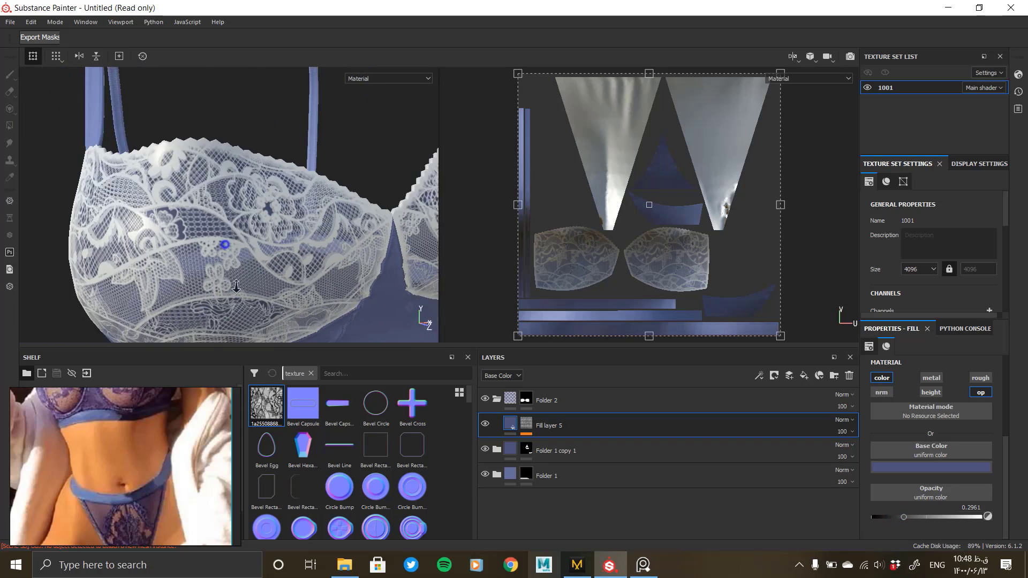
alt+drag(184, 213, 211, 349)
alt+right_drag(270, 268, 268, 230)
alt+drag(268, 230, 227, 219)
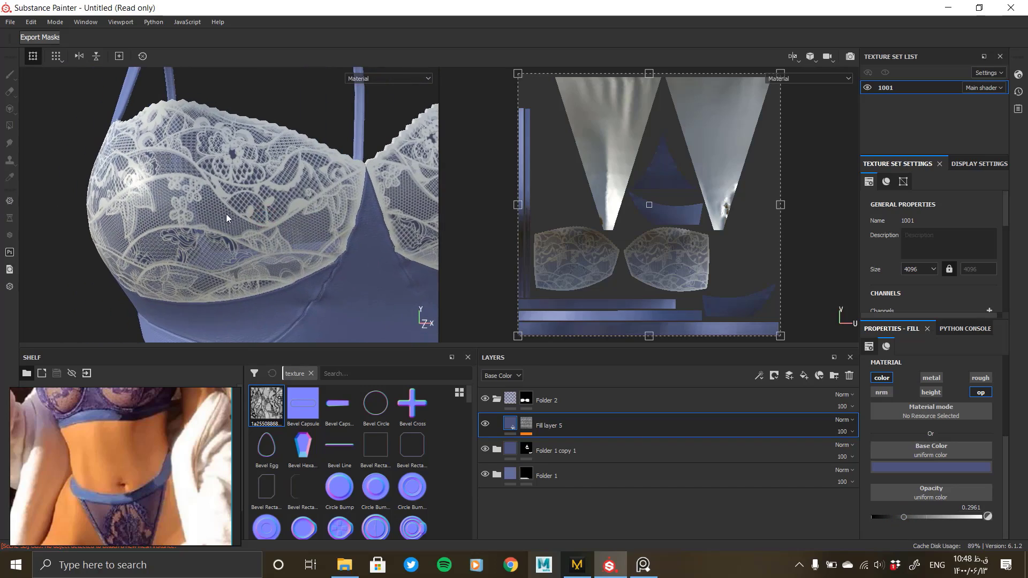
- Add a fill effect using White Noise to the mask of Fill layer 5 and set its blending mode to Multiply
alt+click(530, 424)
right_click(561, 446)
click(595, 349)
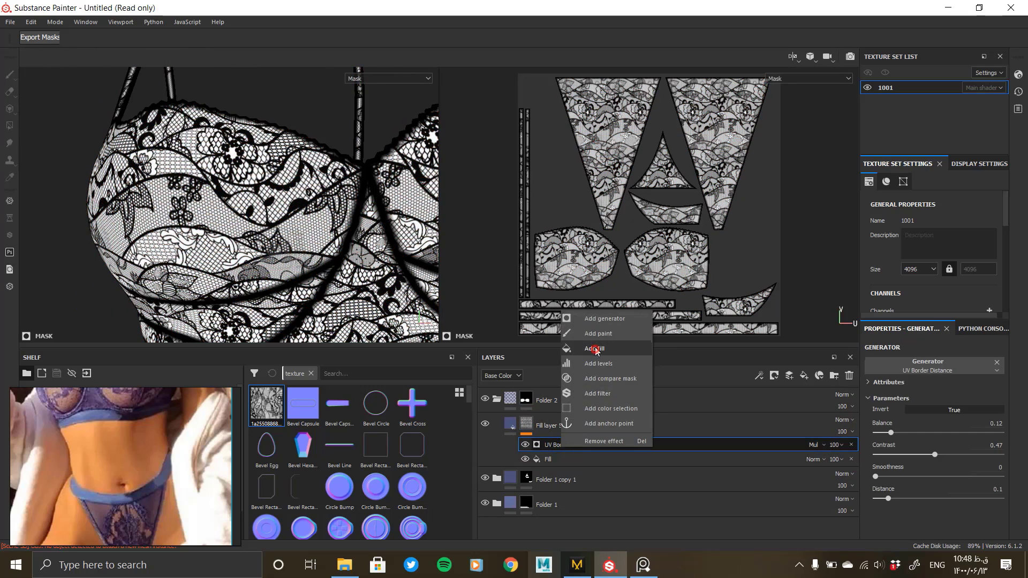
click(596, 349)
click(903, 377)
scroll(955, 521, down, 10)
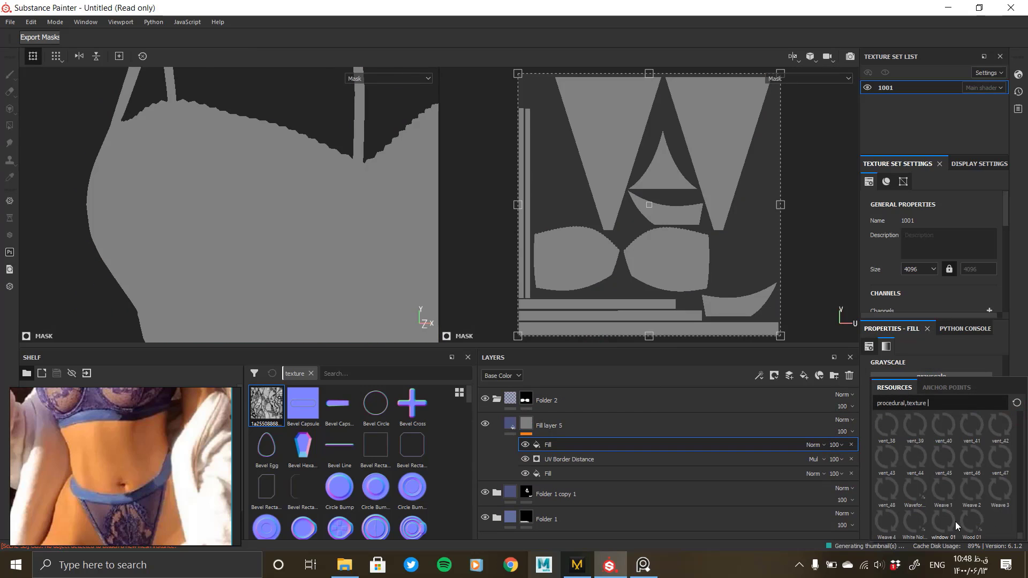
click(938, 521)
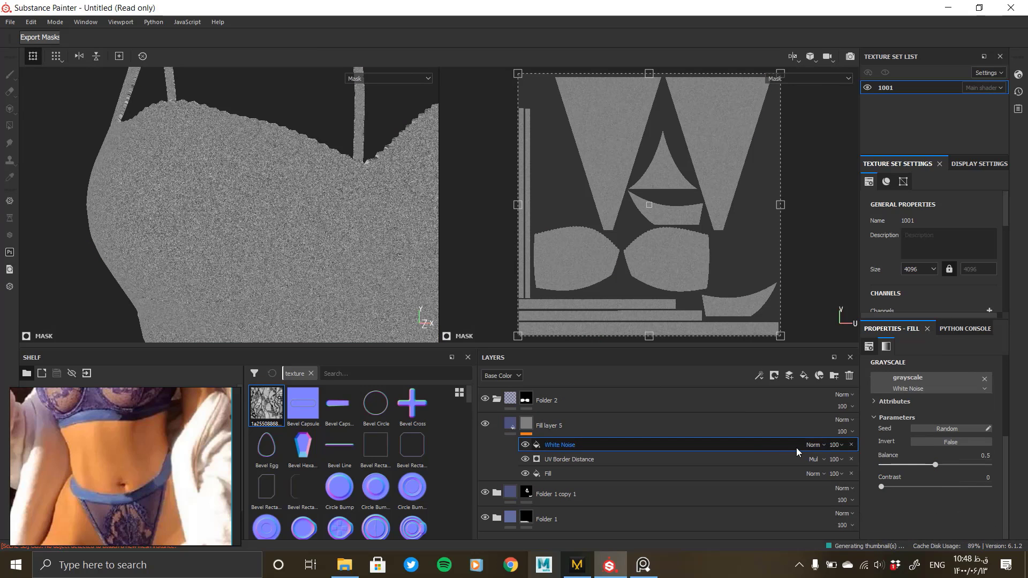
click(813, 446)
click(831, 168)
scroll(321, 232, up, 5)
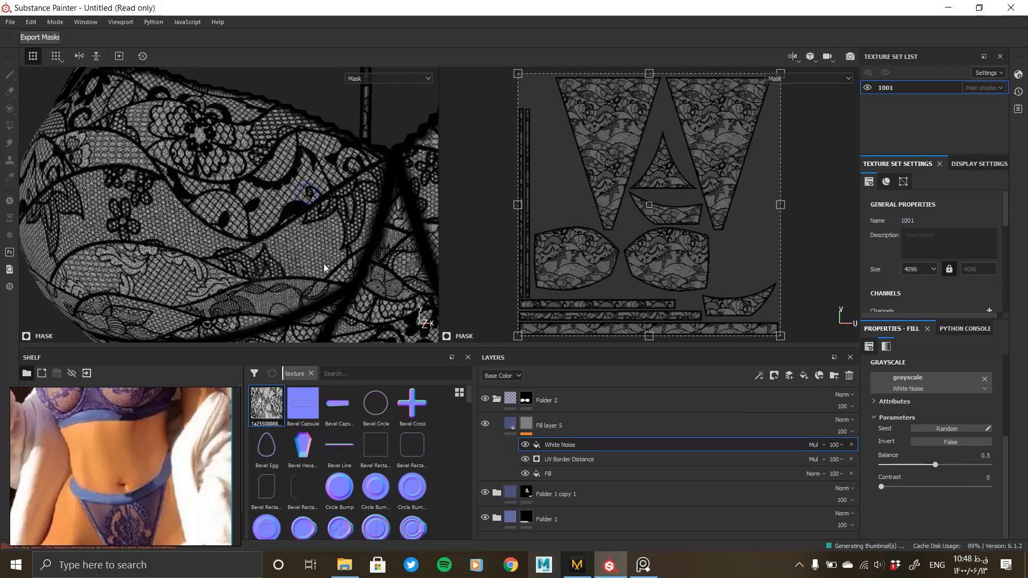
- Set the opacity of Fill layer 5 to 0 and raise the White Noise balance to about 0.88
click(512, 427)
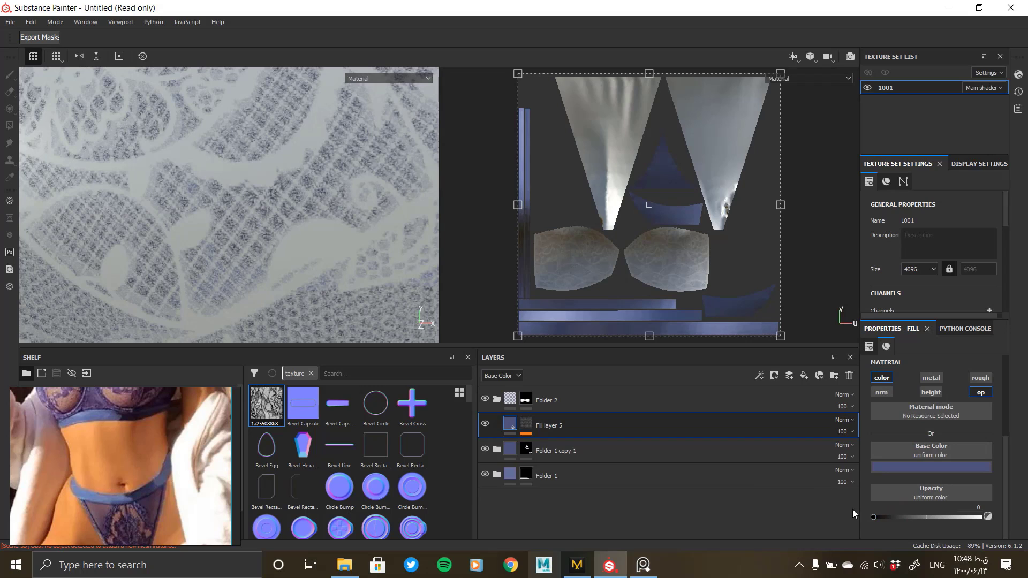
click(526, 426)
click(559, 446)
drag(925, 468, 1000, 461)
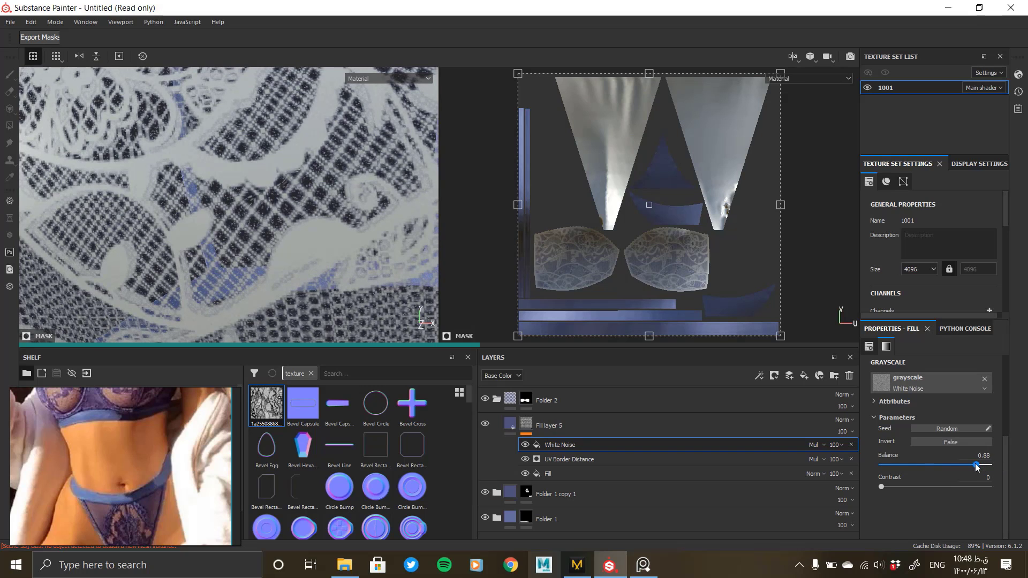
- Set the UV scale of the White Noise fill to 2 and check the result on the cups
scroll(958, 450, up, 3)
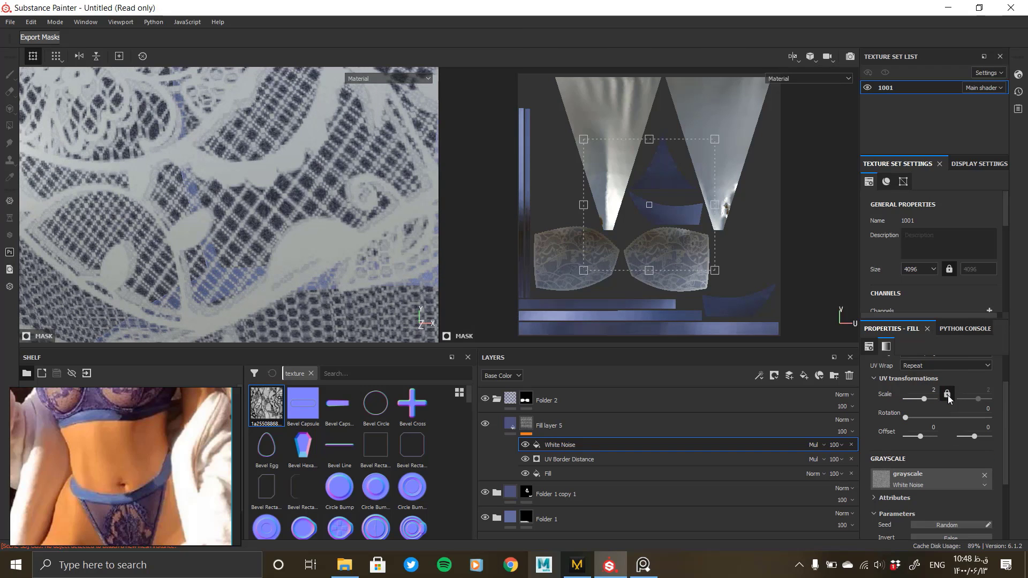
alt+drag(233, 267, 283, 277)
alt+right_drag(284, 277, 101, 227)
alt+middle_drag(268, 241, 46, 227)
- Add a new fill layer above Fill layer 5 with only the color channel enabled
click(525, 426)
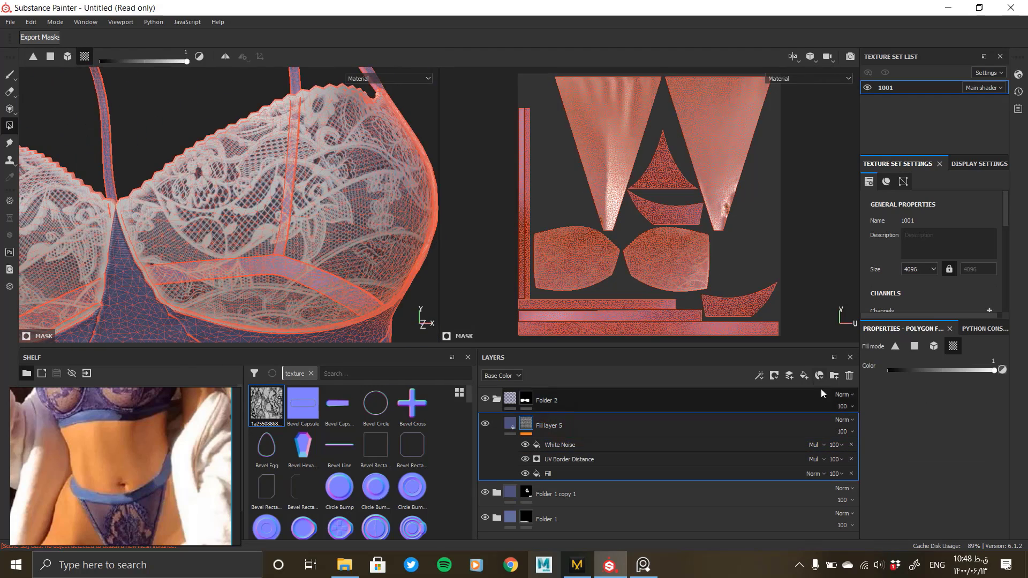
click(804, 376)
click(881, 473)
click(930, 472)
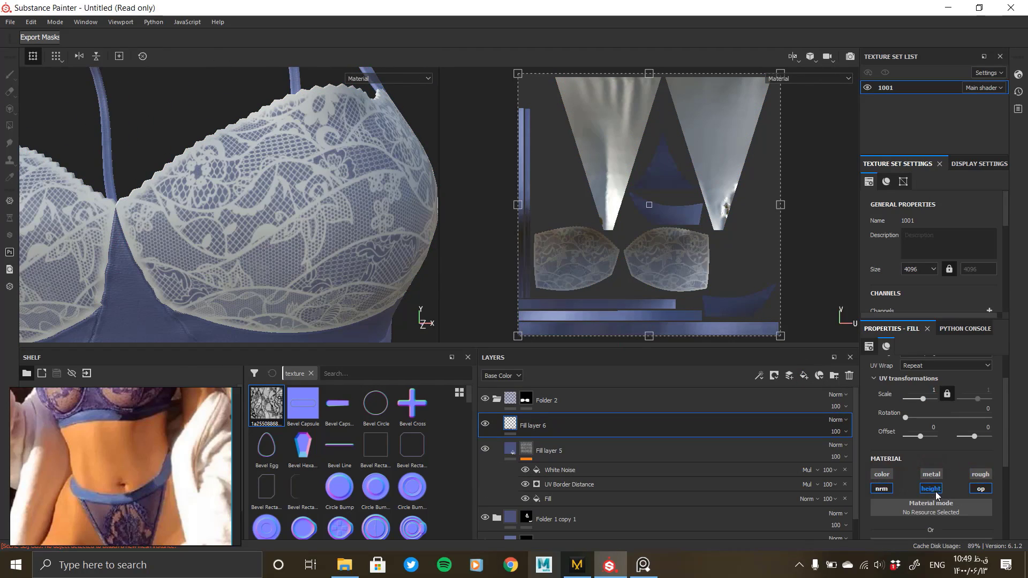
click(881, 489)
click(883, 475)
- Set the base color of Fill layer 6 by sampling the blue from the thumbnail of Fill layer 5
scroll(895, 485, down, 2)
click(904, 499)
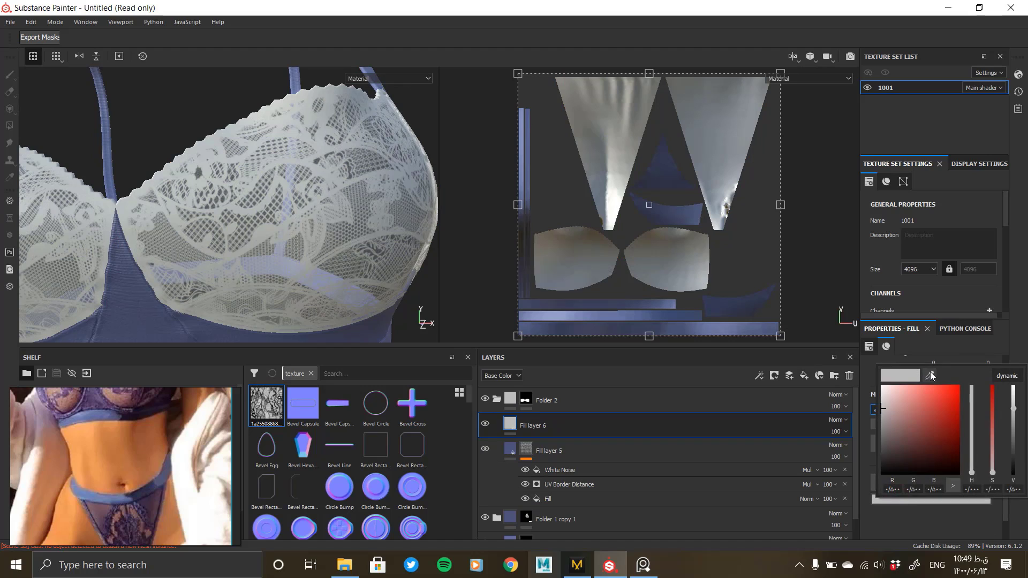
drag(929, 375, 520, 441)
click(510, 449)
click(865, 418)
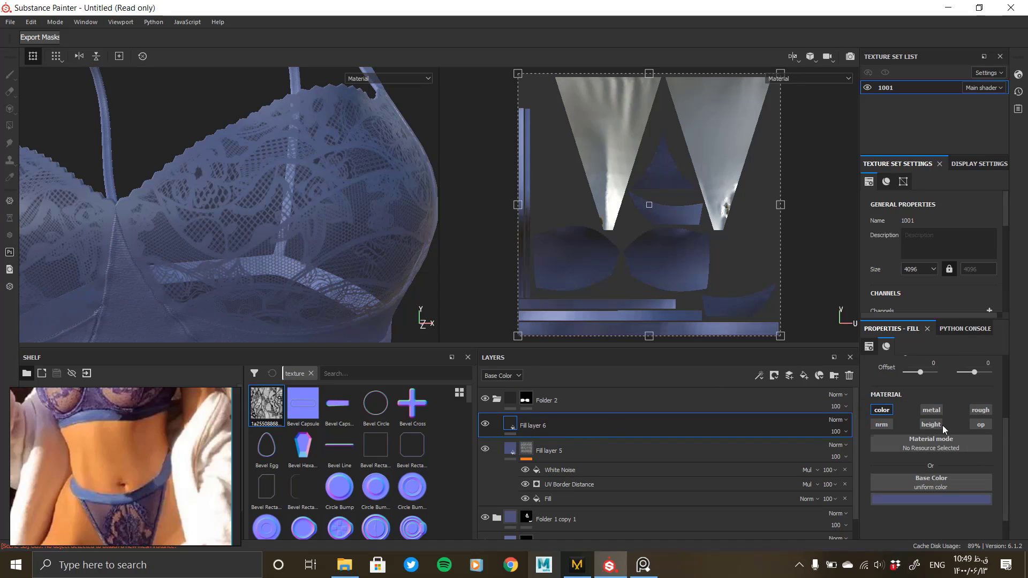
- Enable the height channel on Fill layer 5 instead of Fill layer 6 and set its height to about 0.21
scroll(902, 516, down, 2)
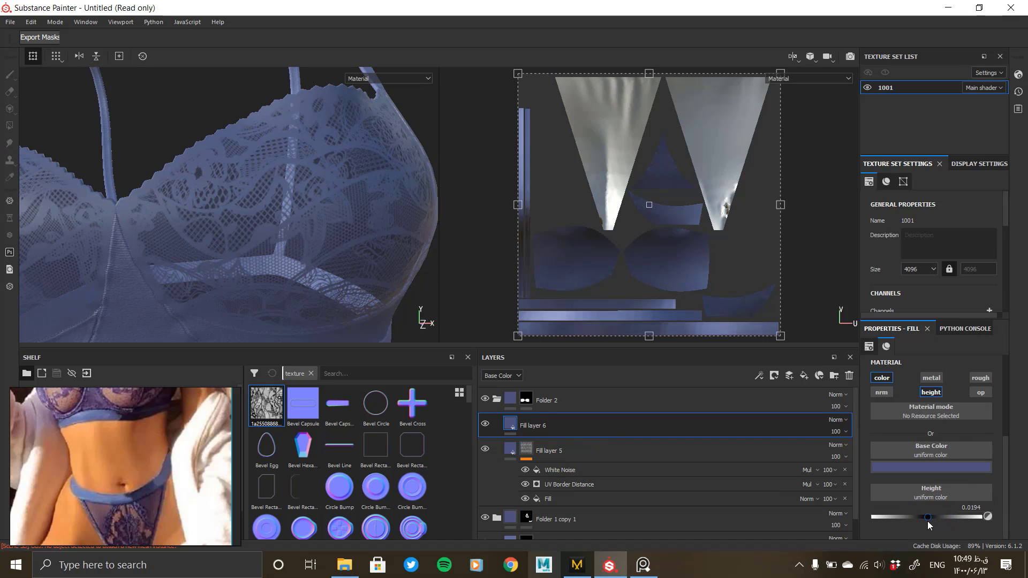
click(932, 393)
click(513, 449)
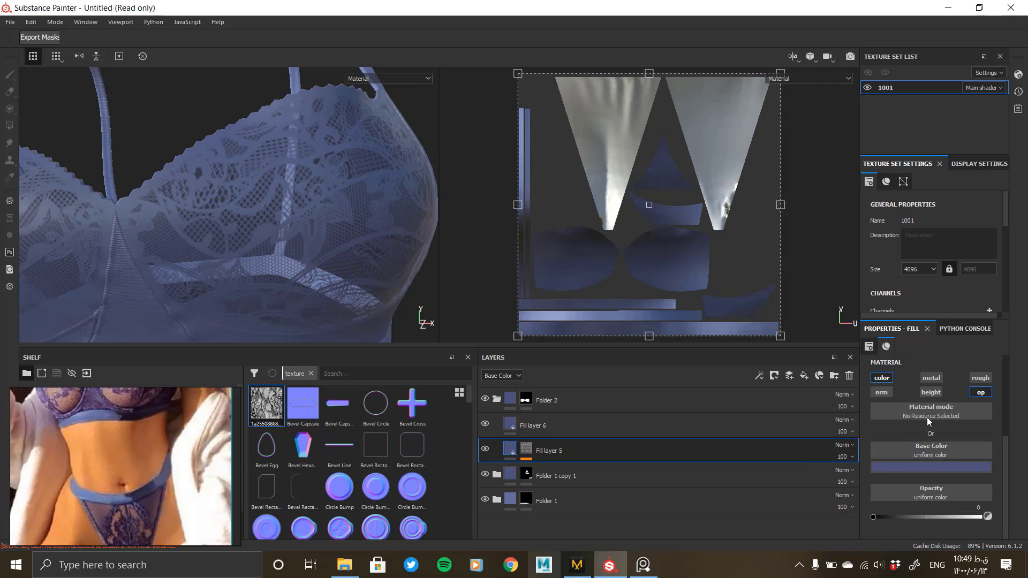
drag(930, 517, 939, 516)
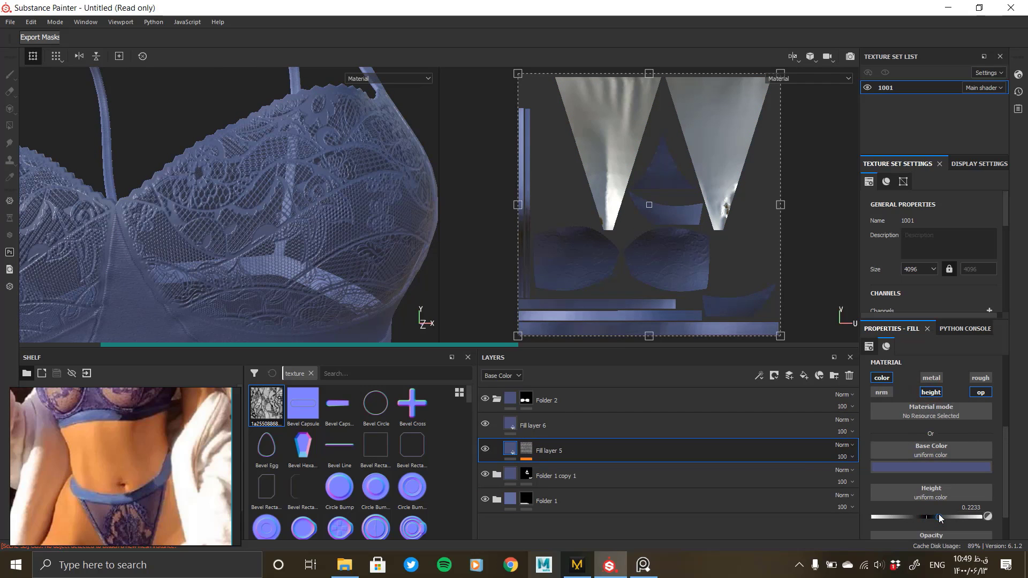
alt+drag(369, 240, 263, 264)
alt+right_drag(263, 264, 368, 272)
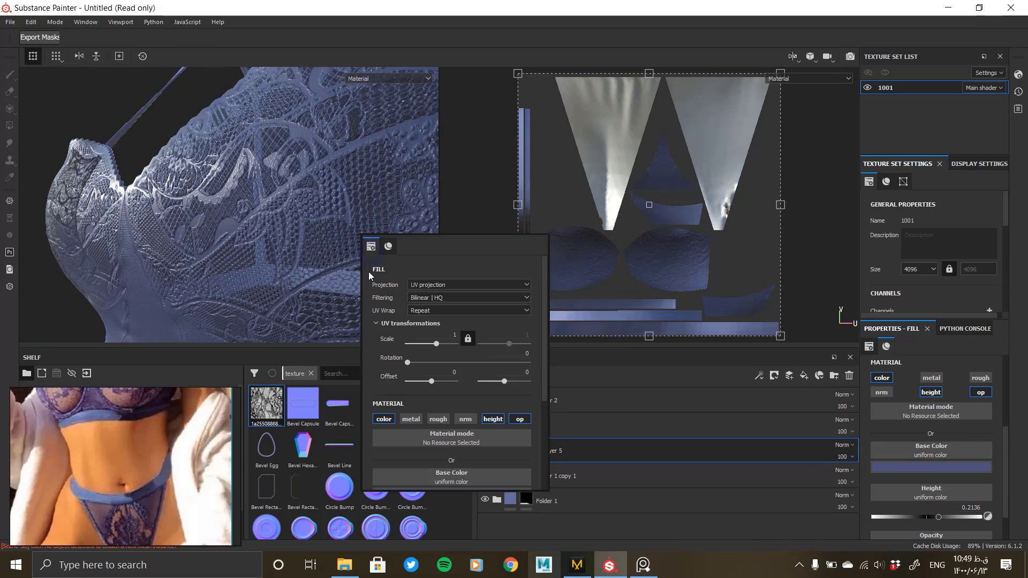
alt+drag(343, 235, 371, 238)
- Lower the height of Fill layer 5 to about -0.078
scroll(369, 237, down, 2)
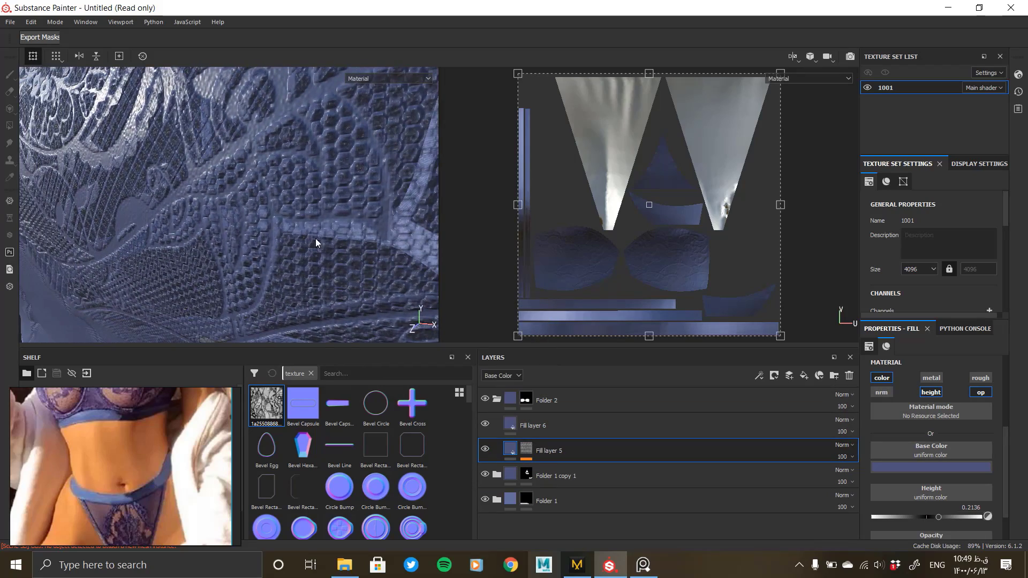
scroll(315, 235, down, 3)
drag(938, 517, 924, 518)
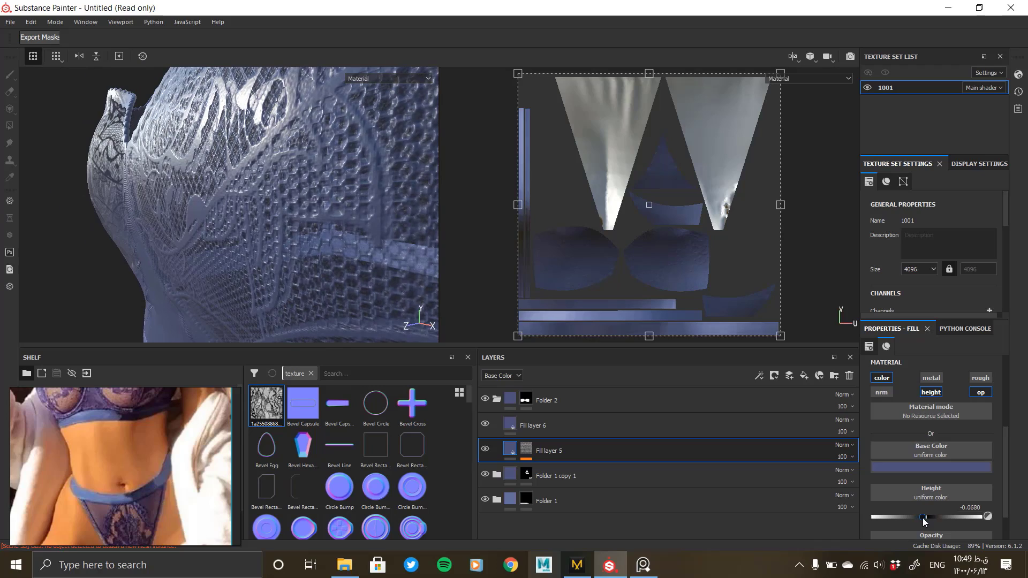
mouse_move(288, 214)
alt+mouse_down()
mouse_move(321, 214)
mouse_move(300, 225)
mouse_move(268, 176)
mouse_move(272, 237)
mouse_move(292, 225)
alt+mouse_up()
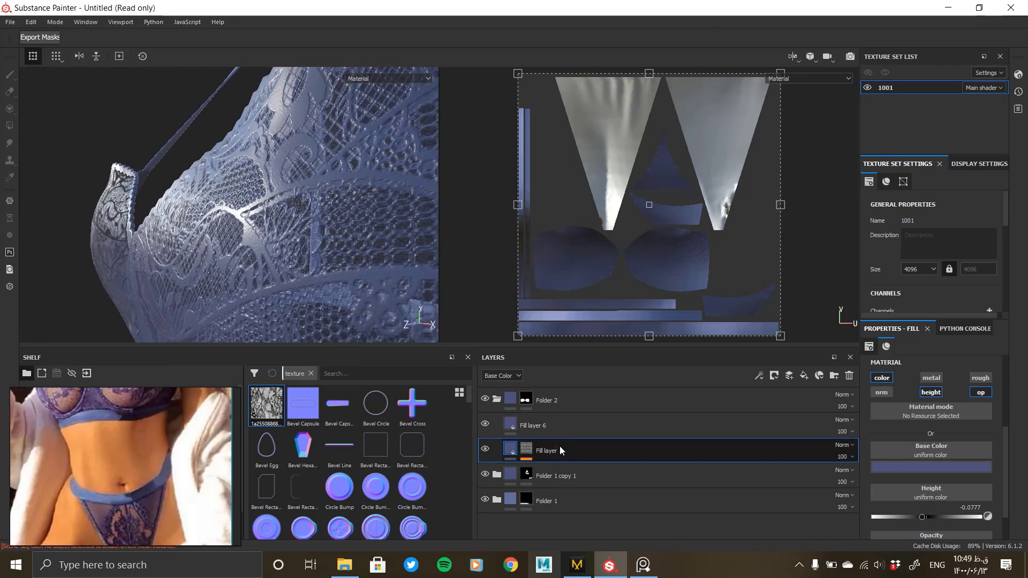
- Duplicate Fill layer 5 and remove the White Noise effect from the copy's mask
right_click(560, 447)
click(609, 213)
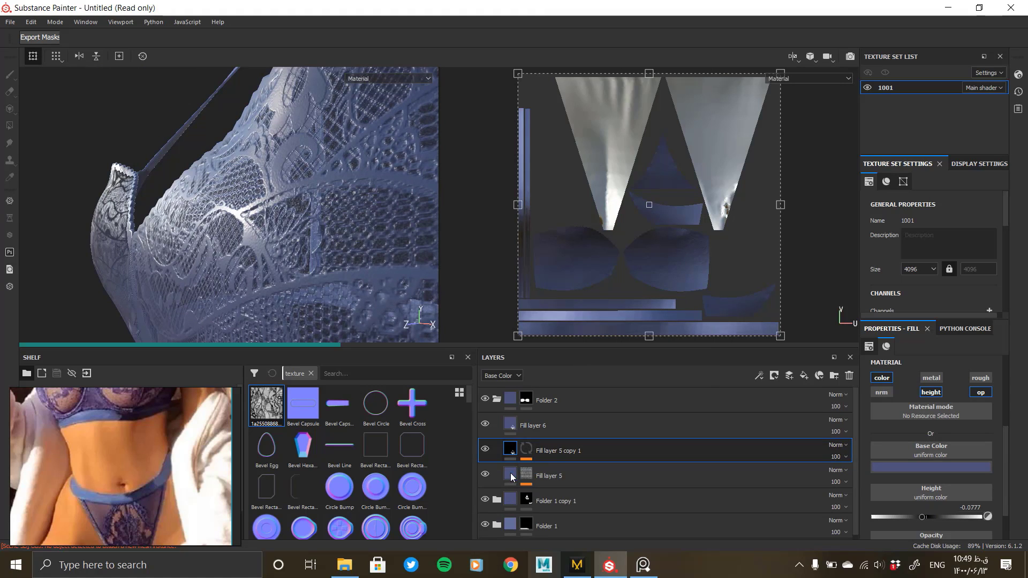
click(506, 448)
key(4)
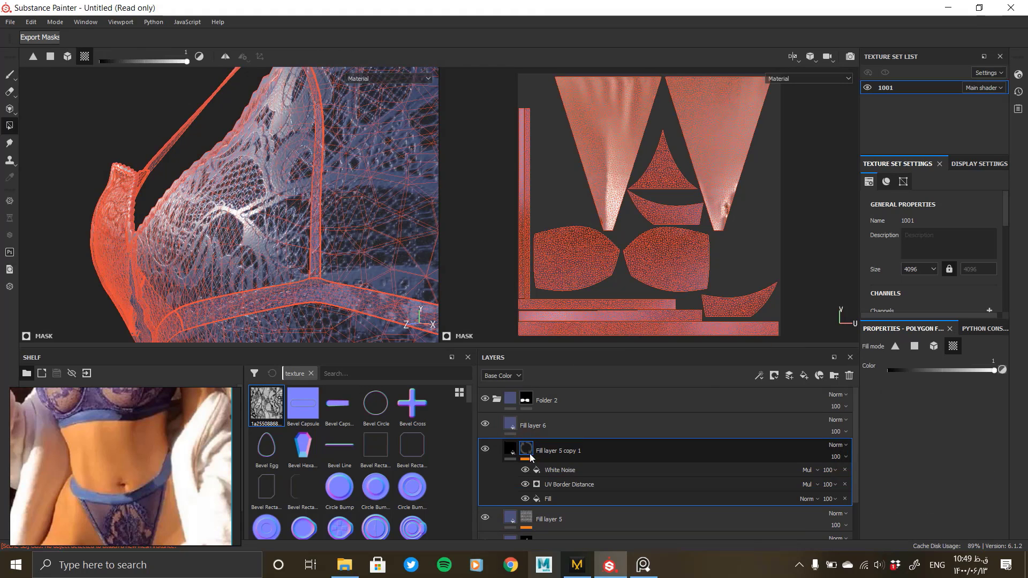
click(547, 469)
click(845, 470)
- Leave only the height channel enabled on Fill layer 5 copy 1 and lower its height to about -0.34
click(586, 469)
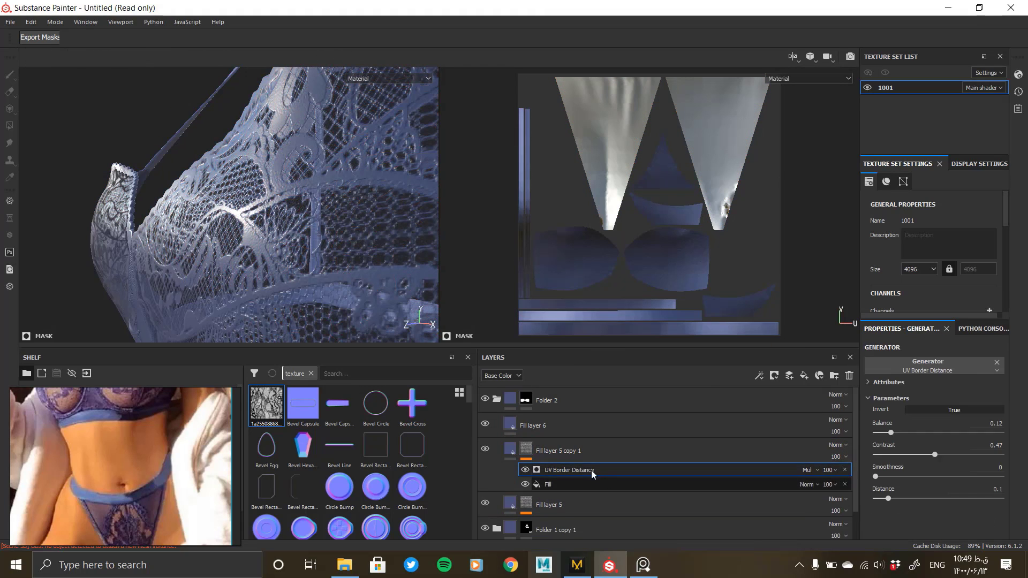
click(510, 449)
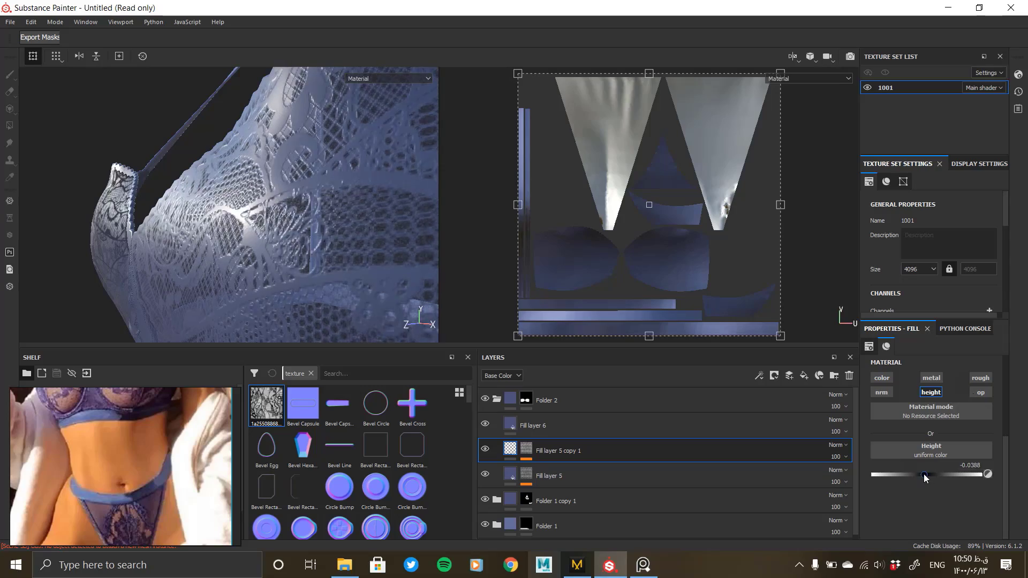
alt+drag(256, 270, 323, 207)
alt+right_drag(323, 207, 340, 227)
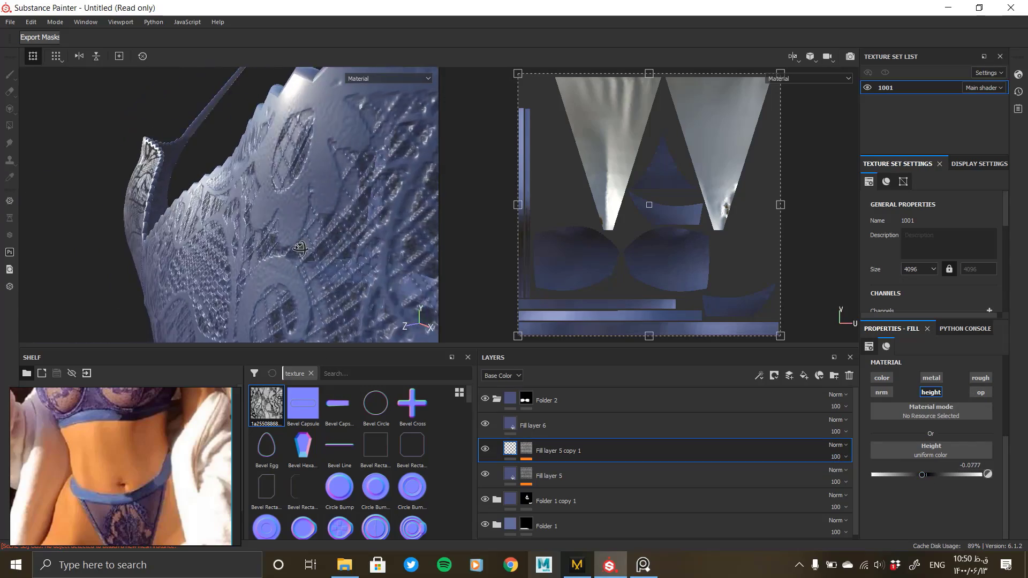
alt+drag(340, 227, 327, 262)
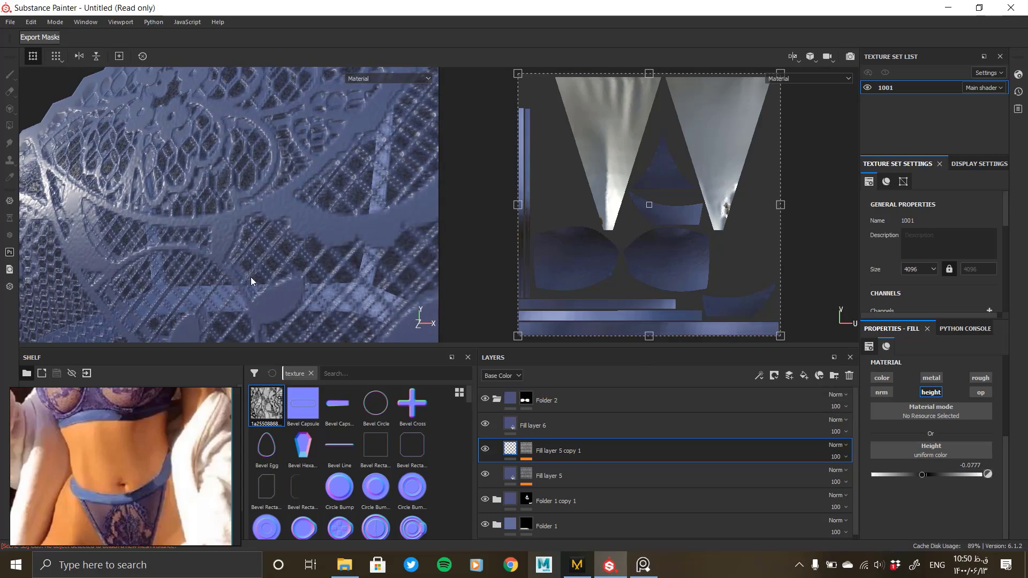
drag(921, 475, 913, 476)
- Examine the lace relief on the cups and their scalloped edges from several angles
alt+right_drag(289, 221, 4, 119)
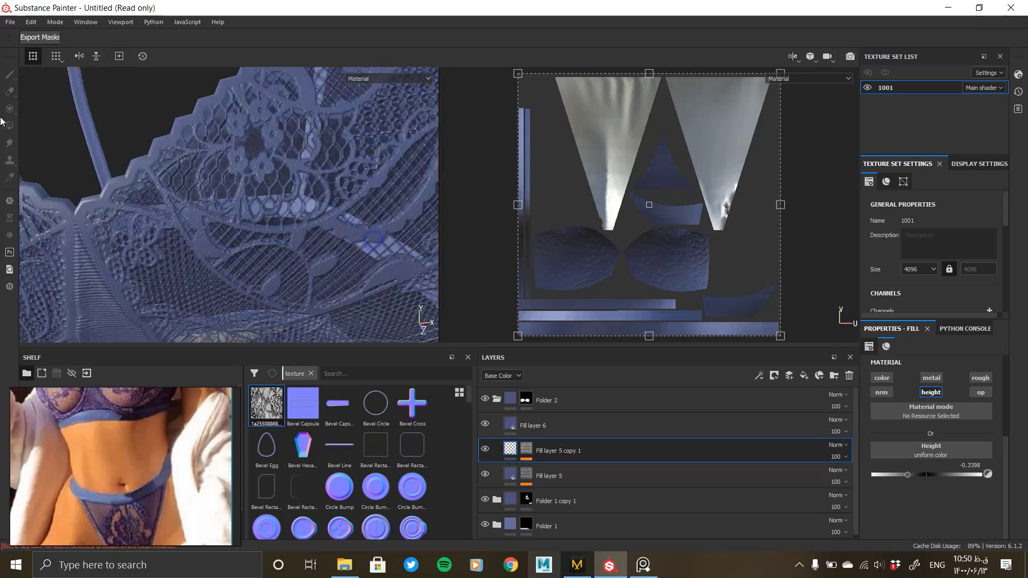
alt+drag(115, 161, 167, 234)
alt+right_drag(252, 164, 296, 336)
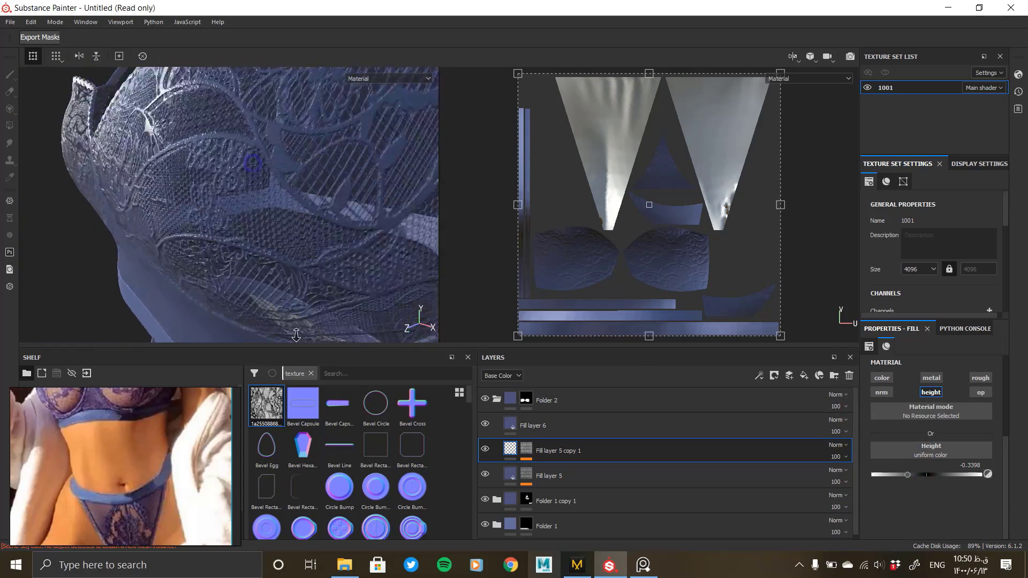
alt+drag(296, 335, 264, 197)
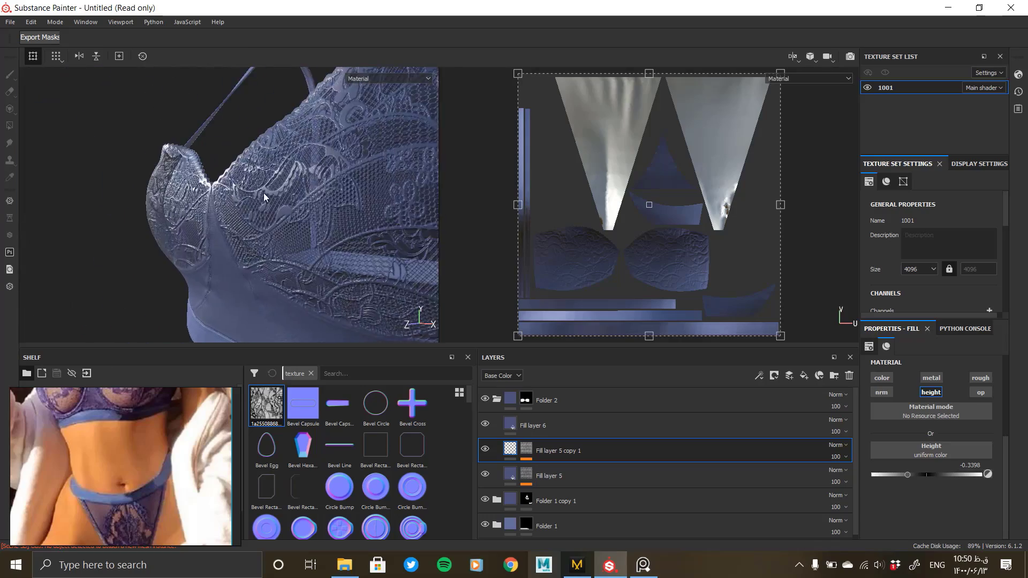
alt+right_drag(264, 198, 355, 229)
alt+drag(356, 230, 259, 200)
alt+right_drag(259, 200, 303, 256)
alt+drag(303, 256, 313, 255)
alt+right_drag(313, 255, 213, 182)
alt+drag(214, 181, 259, 207)
alt+right_drag(260, 207, 305, 230)
- Check how the UV Border Distance effect in the mask of Fill layer 5 copy 1 affects the cup lace
click(529, 448)
click(529, 449)
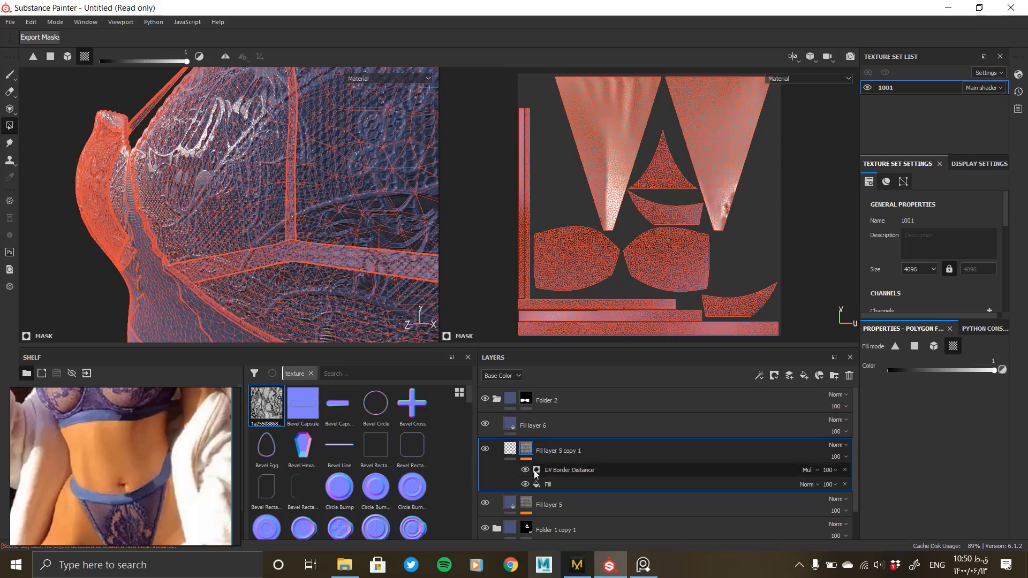
click(523, 471)
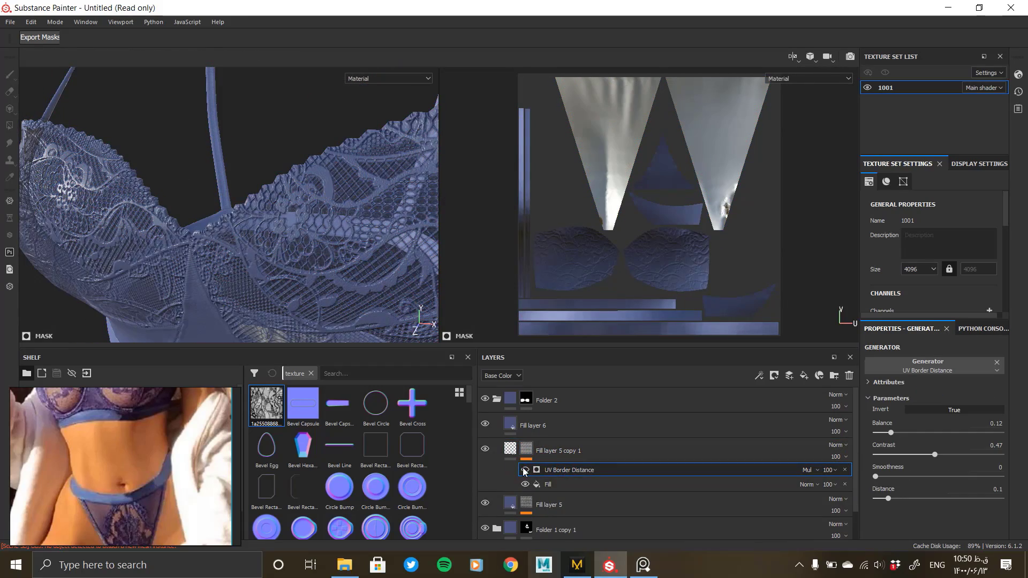
alt+drag(316, 322, 185, 245)
alt+right_drag(195, 286, 269, 287)
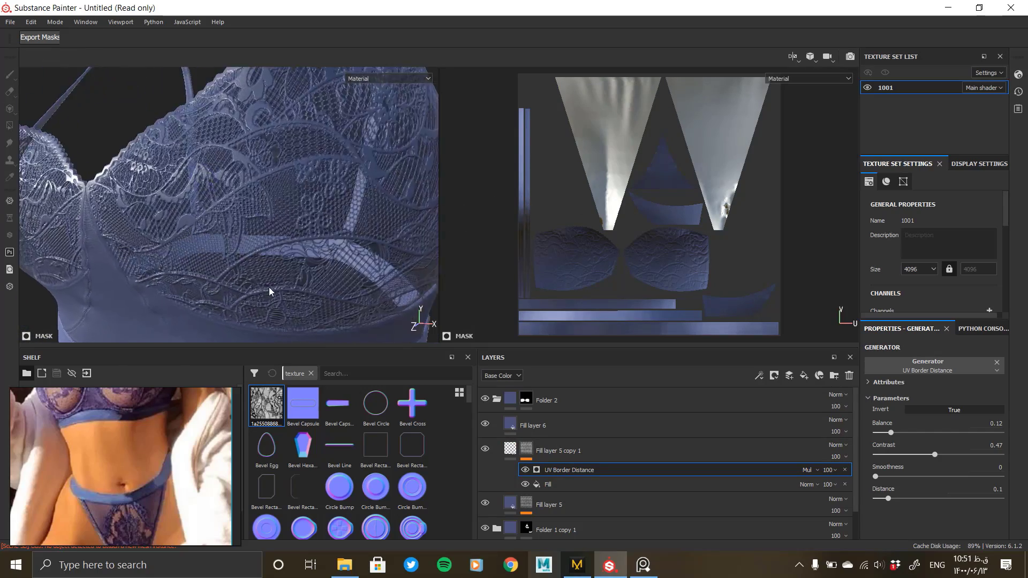
- Collapse Folder 2 and add the front and back panels of the briefs to the masks of Folder 2 and Folder 1 copy 1
scroll(248, 294, down, 3)
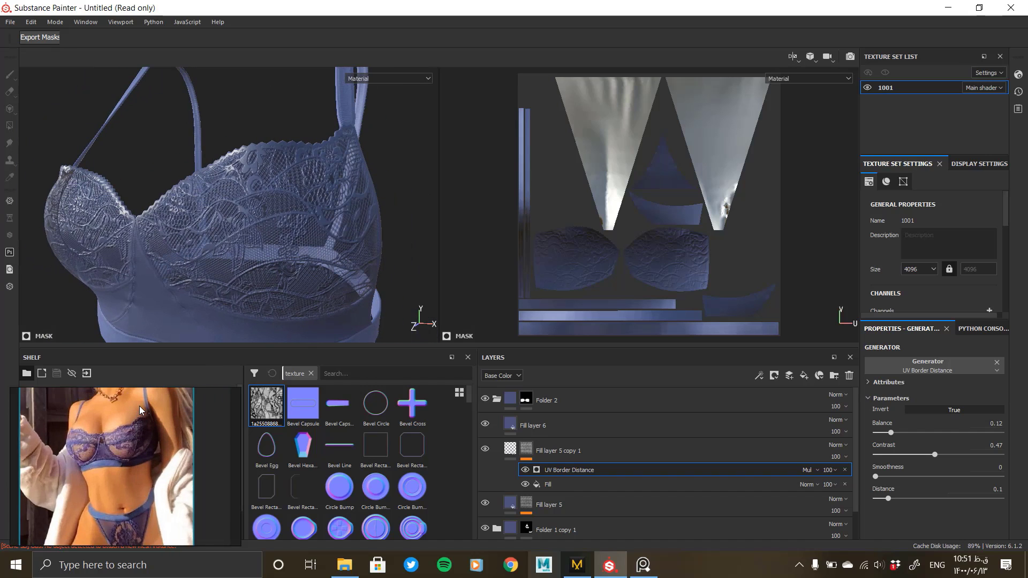
alt+drag(294, 300, 270, 258)
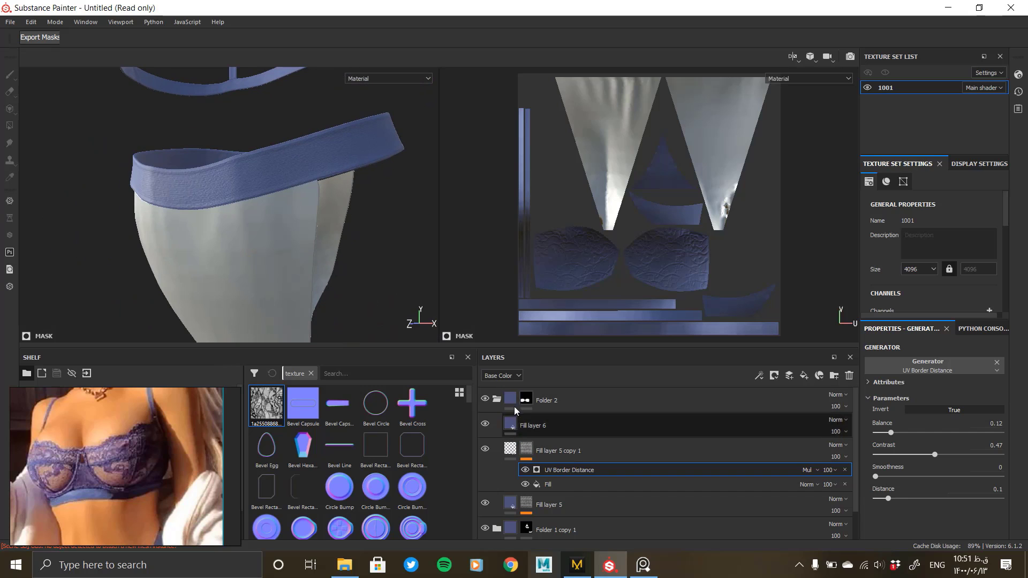
click(496, 399)
click(526, 399)
click(271, 248)
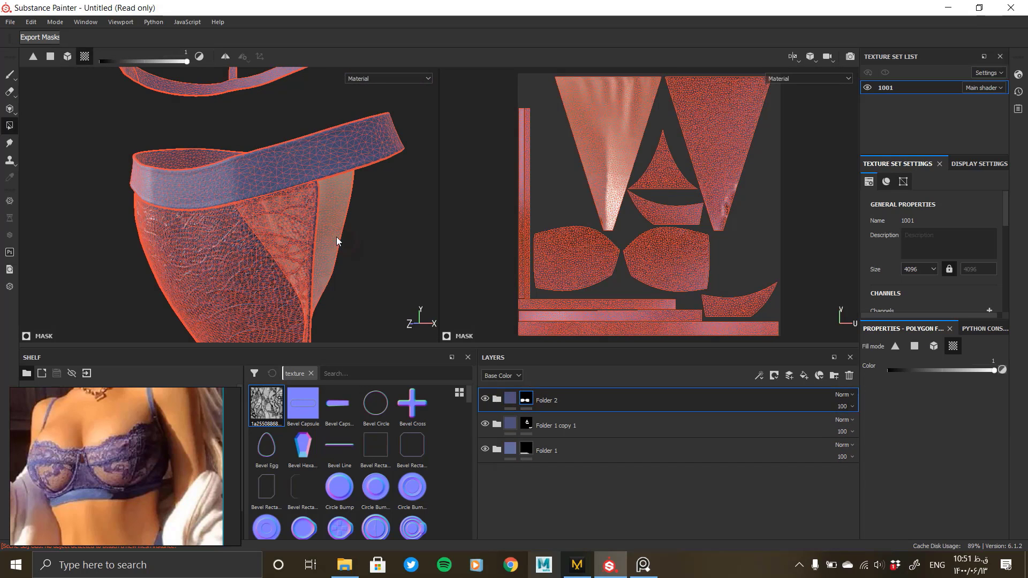
click(337, 236)
click(526, 424)
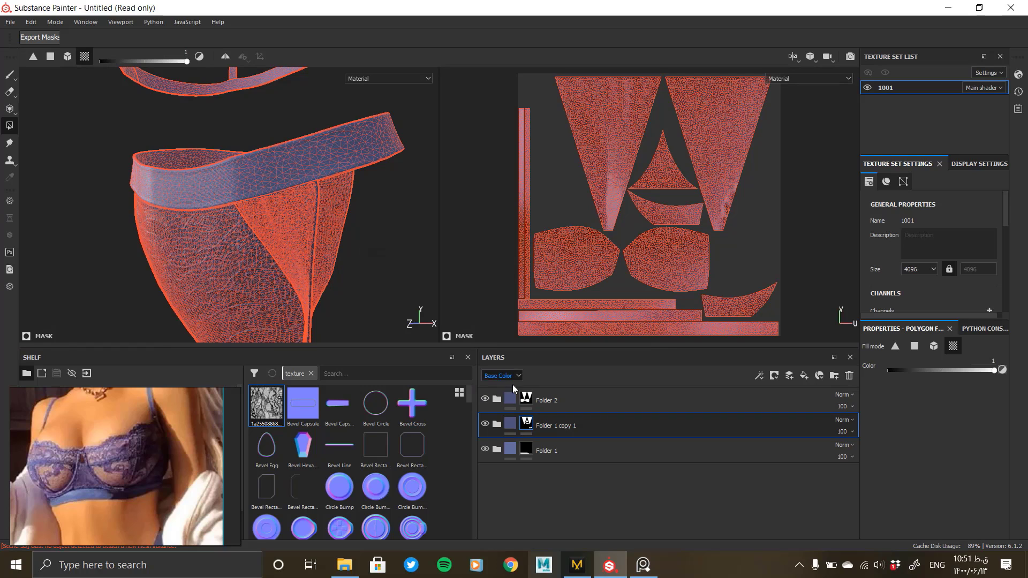
click(510, 424)
- Inspect the lace on the briefs and the whole two-piece set, comparing it with the reference photo
drag(152, 396, 158, 365)
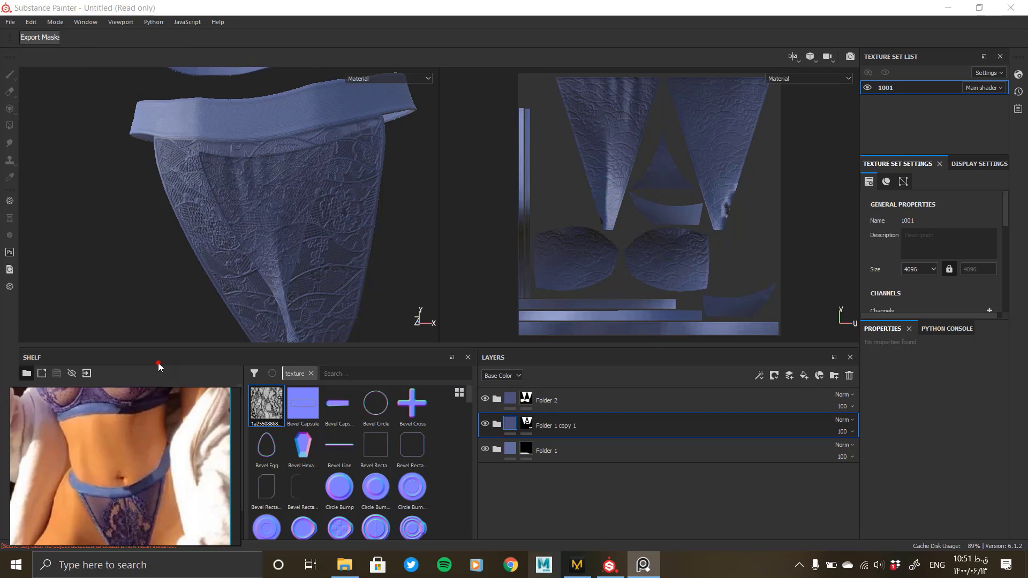
alt+drag(375, 198, 356, 212)
scroll(316, 190, up, 3)
scroll(296, 252, down, 5)
alt+drag(327, 256, 191, 190)
alt+middle_drag(298, 195, 301, 257)
alt+drag(301, 258, 282, 229)
alt+middle_drag(282, 229, 370, 286)
alt+drag(289, 257, 322, 251)
alt+middle_drag(321, 252, 243, 209)
alt+right_drag(309, 261, 54, 198)
scroll(268, 211, up, 6)
alt+middle_drag(270, 245, 301, 275)
alt+right_drag(300, 274, 281, 270)
middle_drag(179, 447, 177, 503)
click(378, 251)
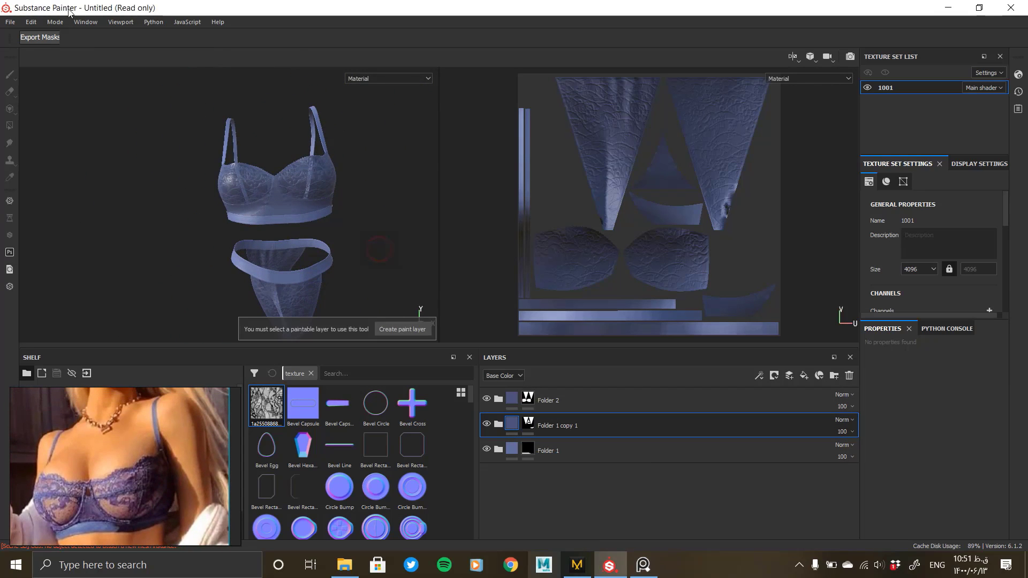
- Save the project as Set in the Set folder inside the Lingerie folder
mouse_move(10, 22)
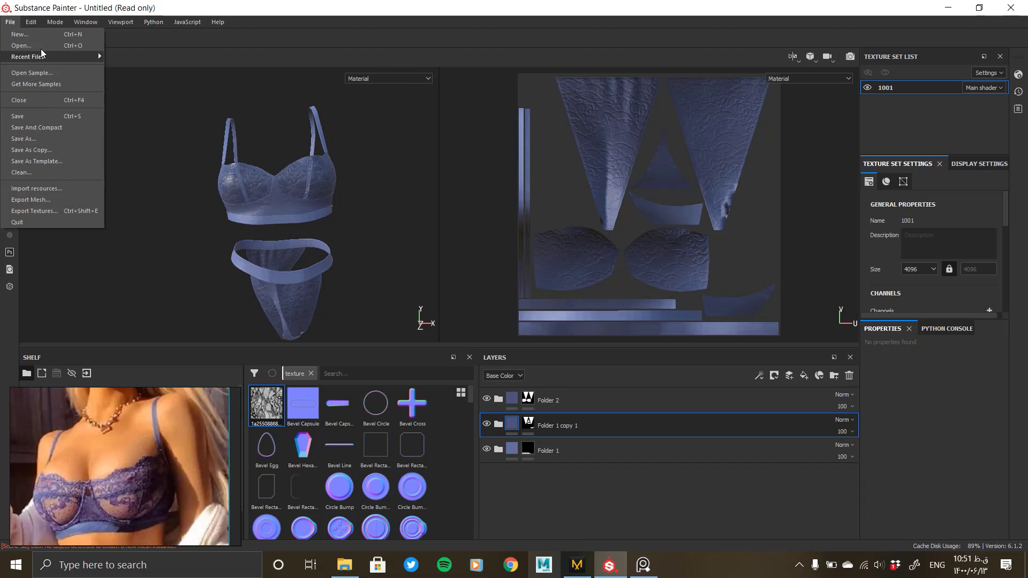
click(42, 117)
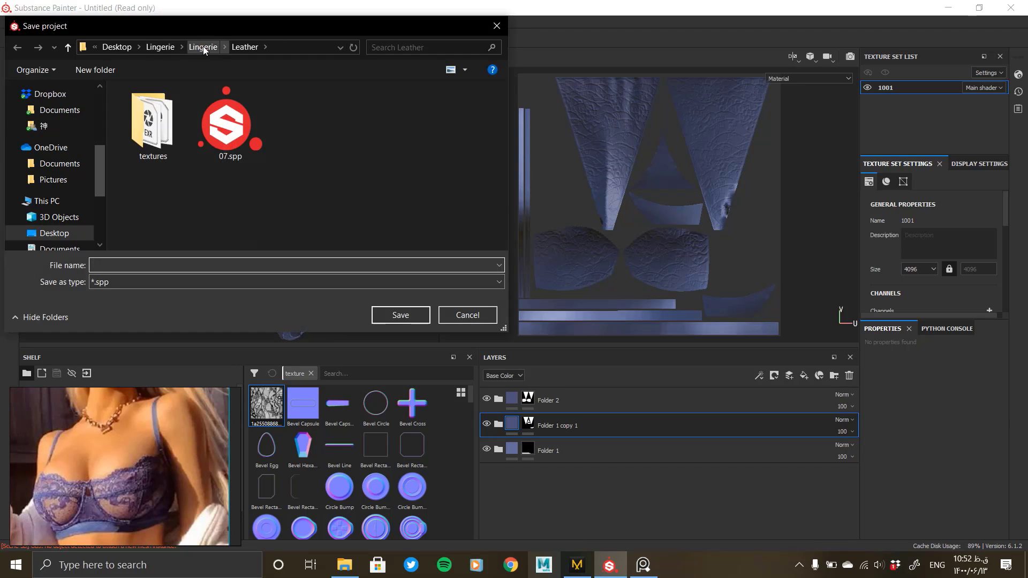
click(203, 46)
double_click(169, 210)
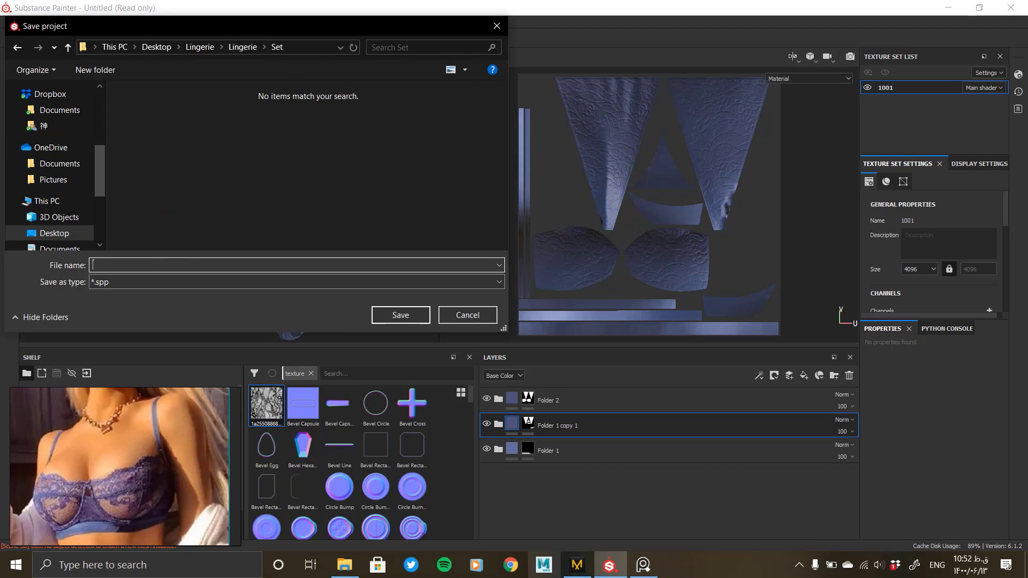
text(Set)
key(Return)
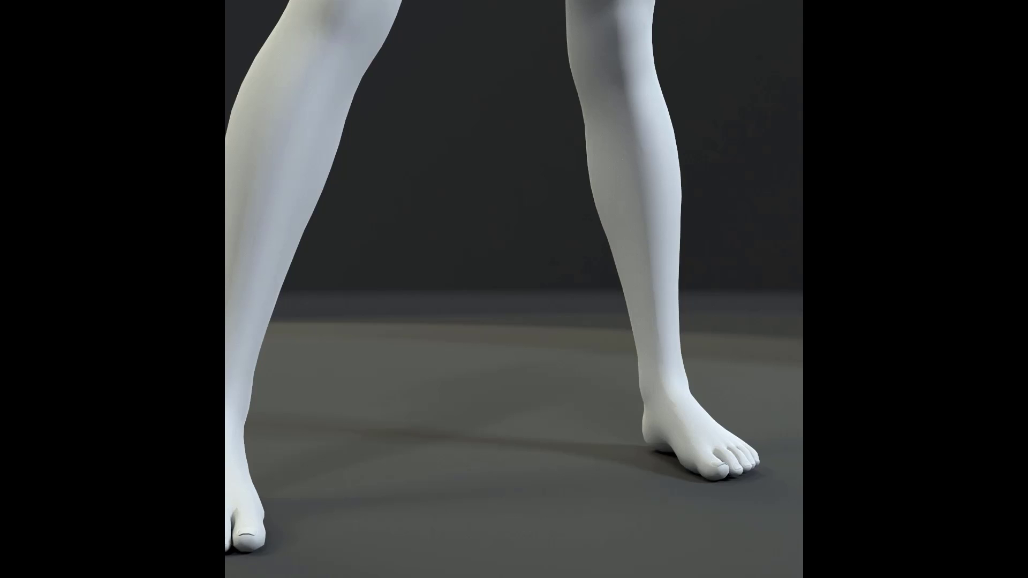